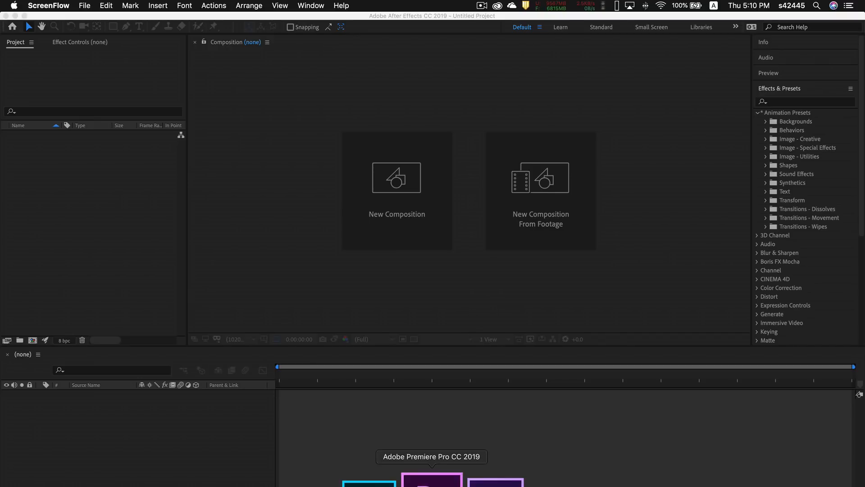
# Switch from After Effects to the open Premiere Pro AE Demo Project.
pyautogui.click(436, 476)
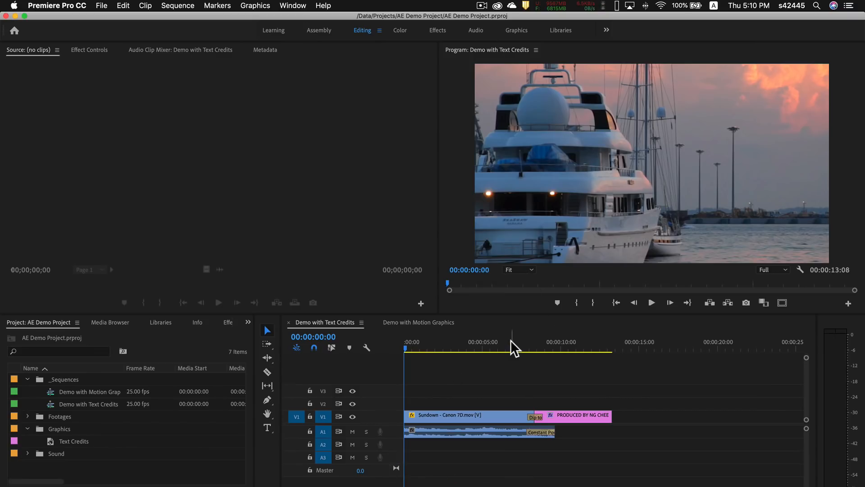
# Scrub and play the Demo with Text Credits sequence, stopping on the PRODUCED BY credit.
pyautogui.click(493, 342)
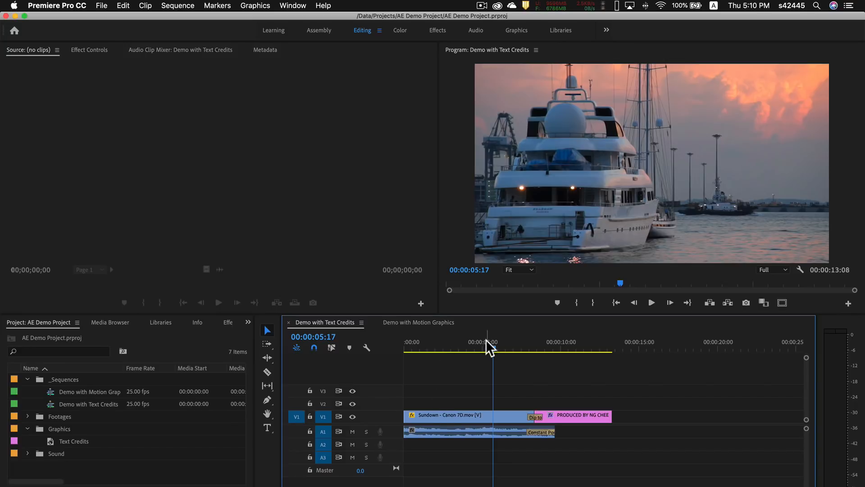
pyautogui.click(569, 341)
pyautogui.click(572, 342)
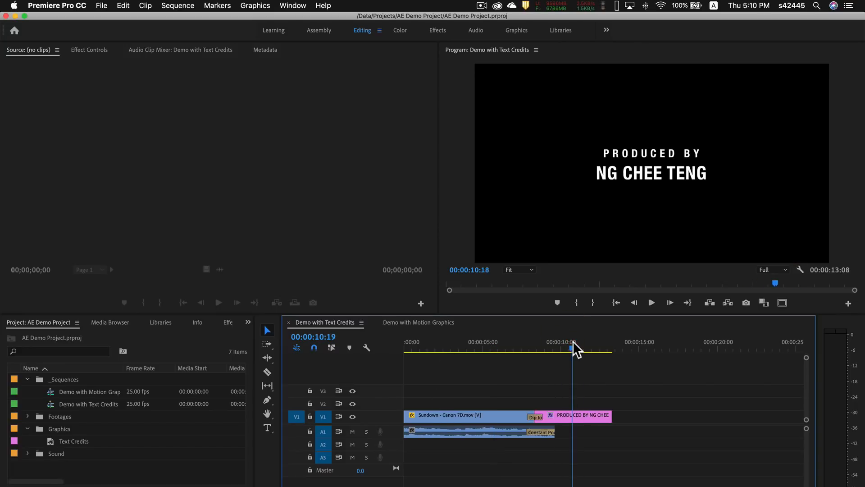
pyautogui.moveTo(572, 341); pyautogui.dragTo(496, 345)
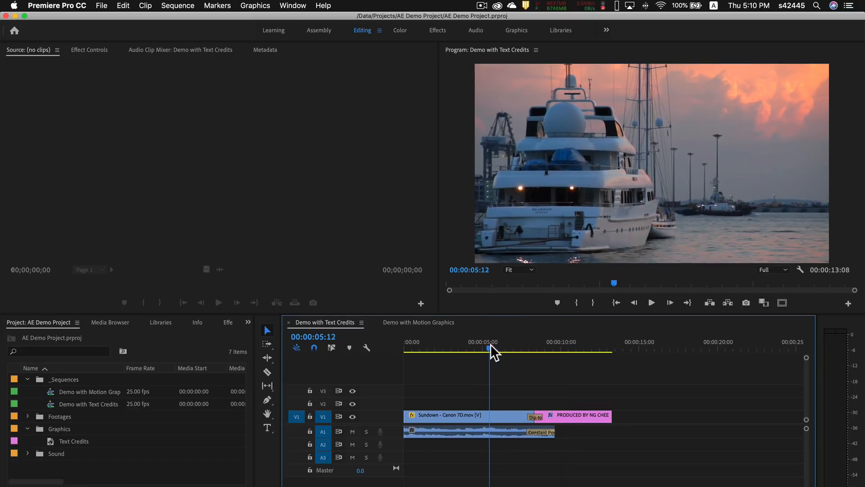
pyautogui.press('space')
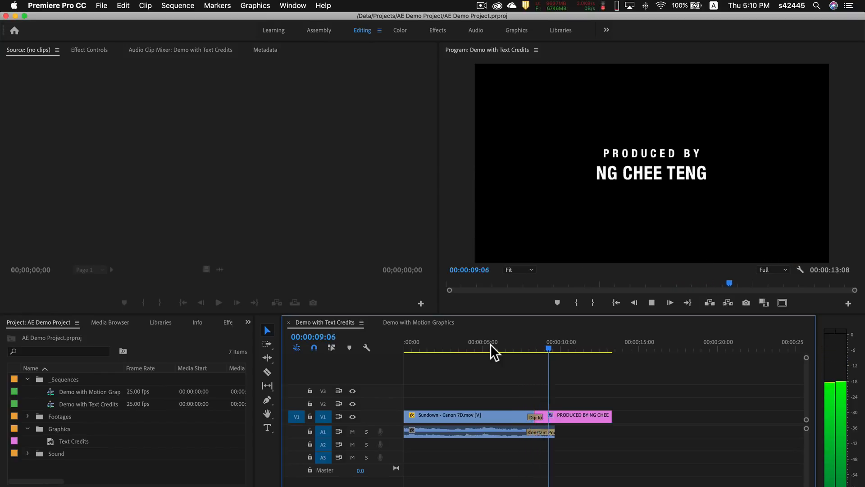
pyautogui.press('space')
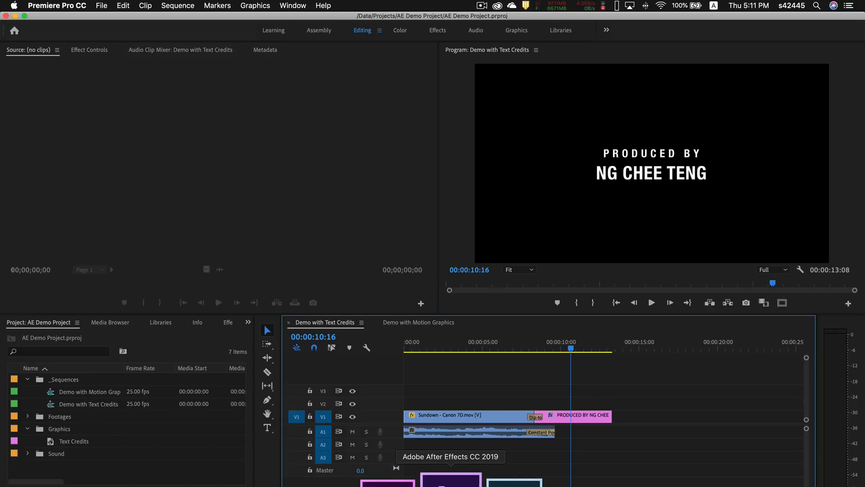
# Return to After Effects and point out the empty Project, Composition and Timeline panels.
pyautogui.click(451, 480)
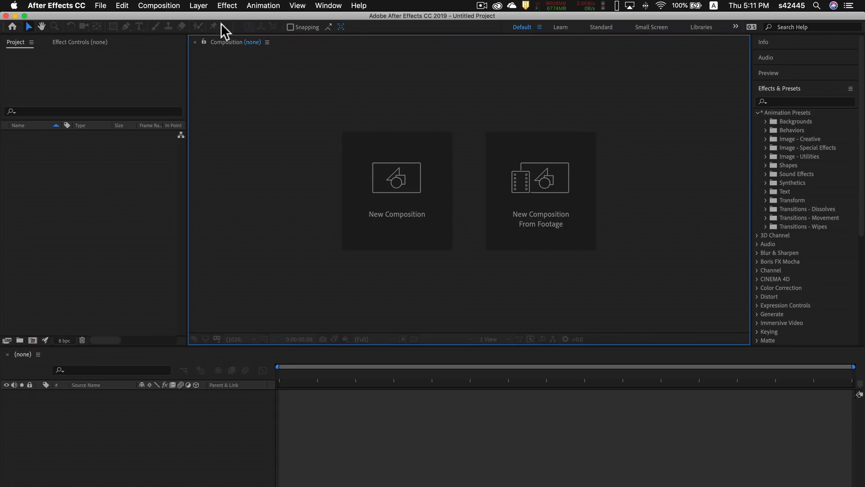
pyautogui.click(71, 73)
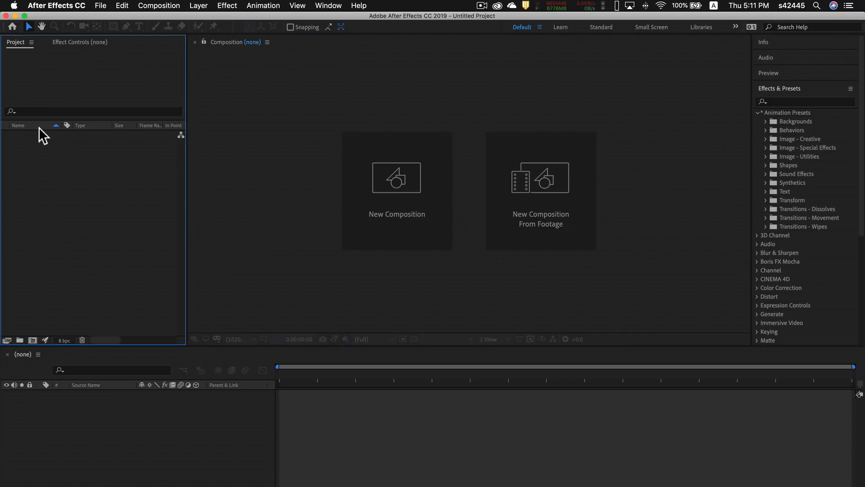
pyautogui.click(248, 150)
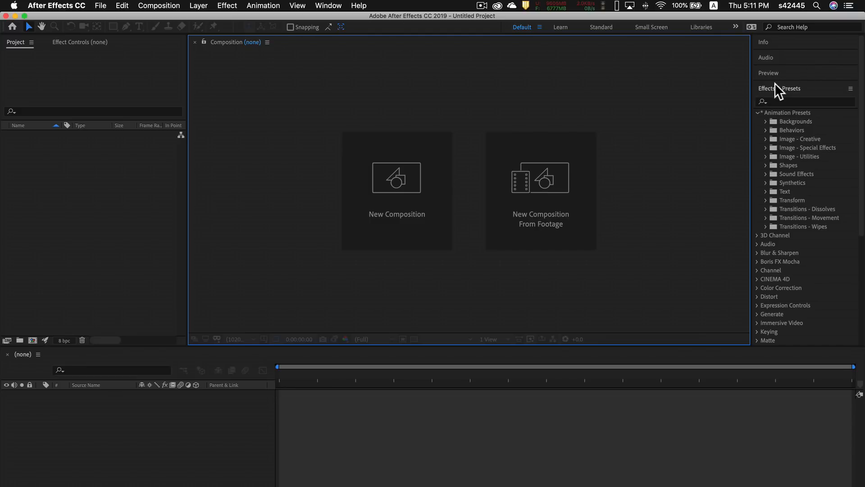
pyautogui.click(218, 416)
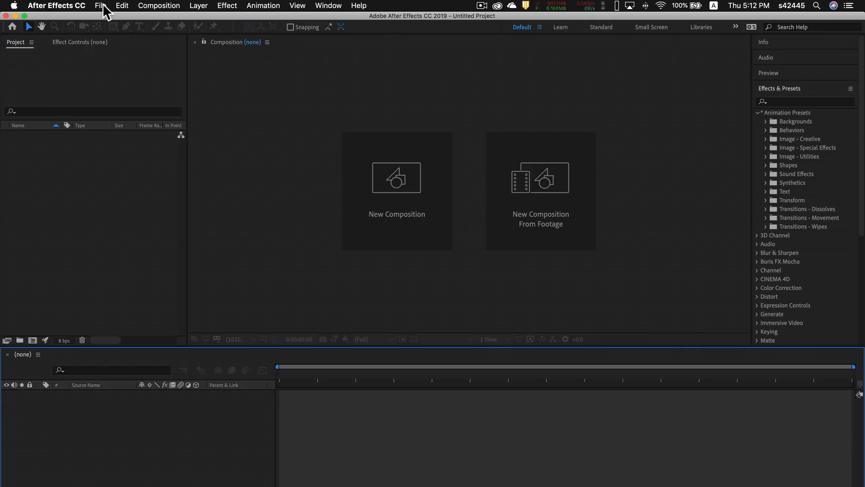
# Create a new HDTV 1080 25 composition with its duration changed to 0:00:10:00.
pyautogui.click(158, 7)
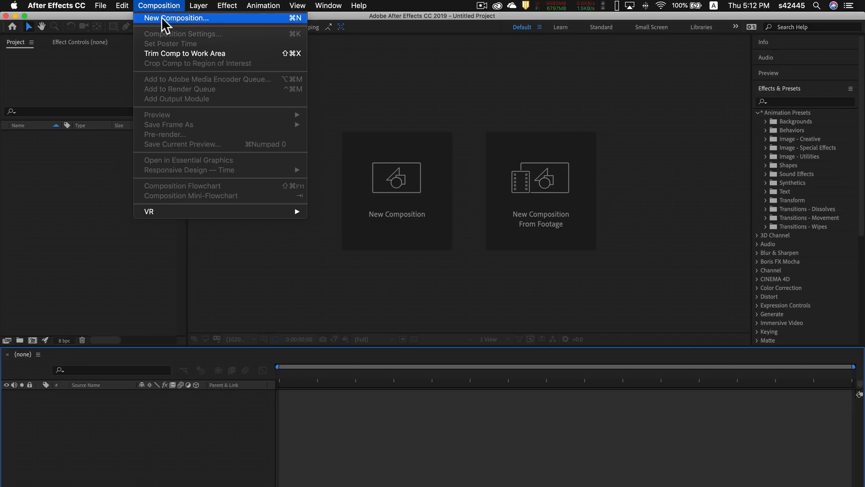
pyautogui.click(179, 18)
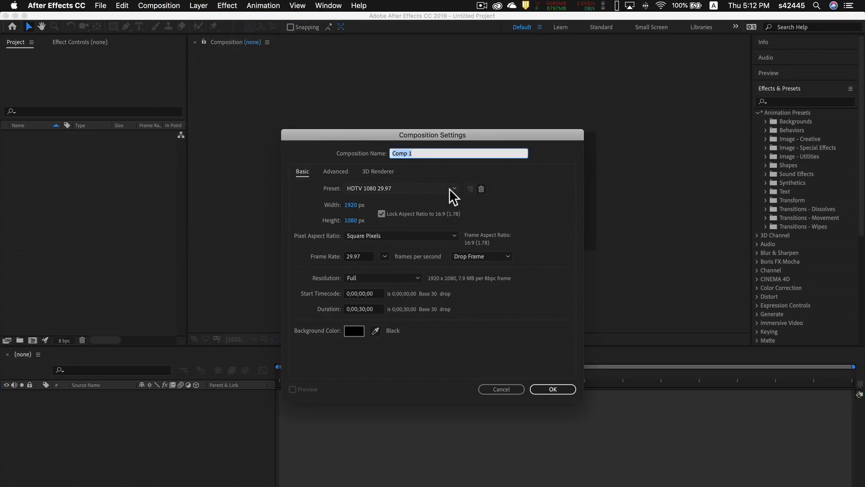
pyautogui.click(450, 188)
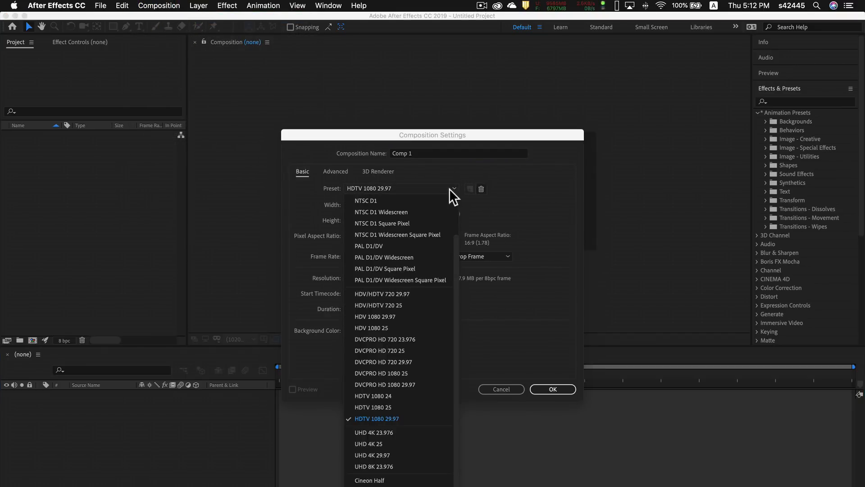
pyautogui.click(385, 405)
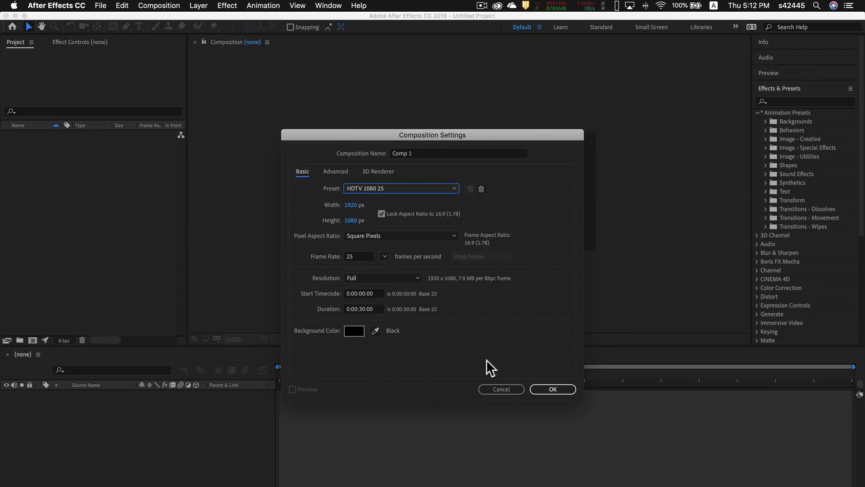
pyautogui.click(360, 309)
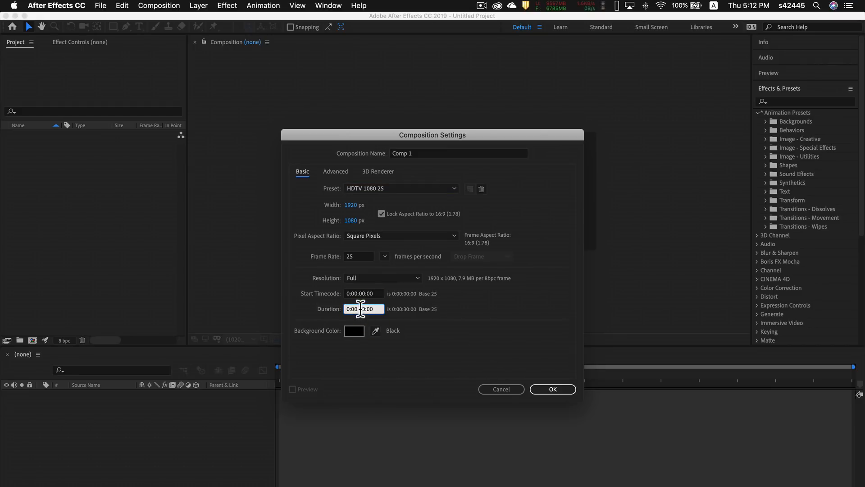
pyautogui.press('Right')
pyautogui.press('BackSpace')
pyautogui.write('1')
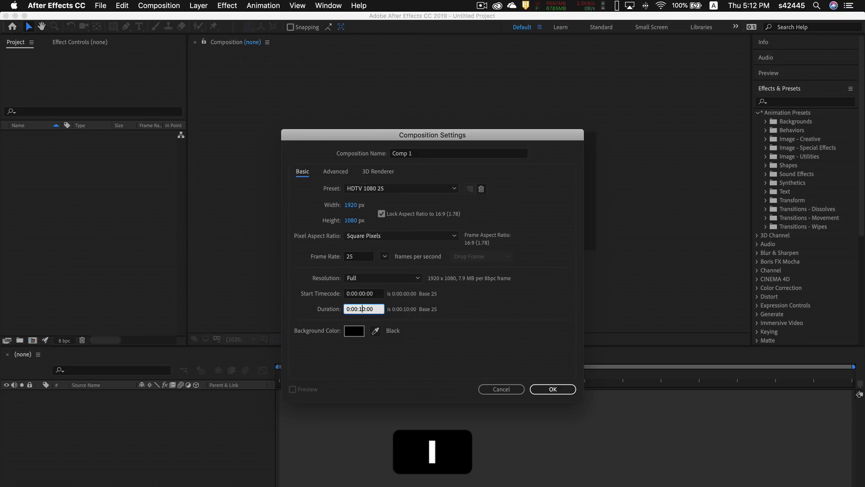
pyautogui.click(549, 389)
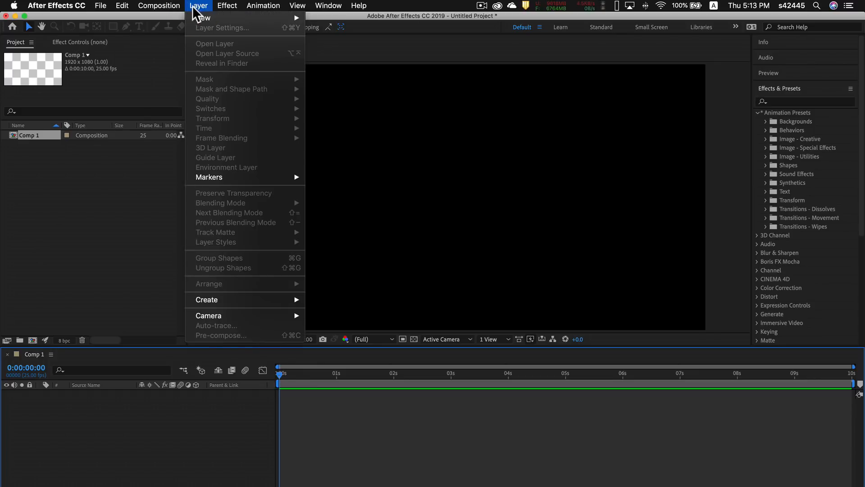
# Add a new full-frame solid layer coloured white (FFFFFF).
pyautogui.moveTo(209, 20)
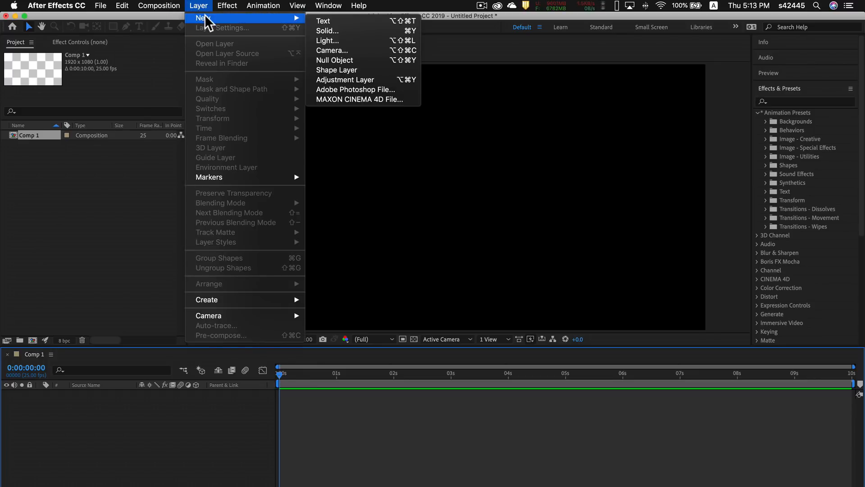
pyautogui.click(360, 30)
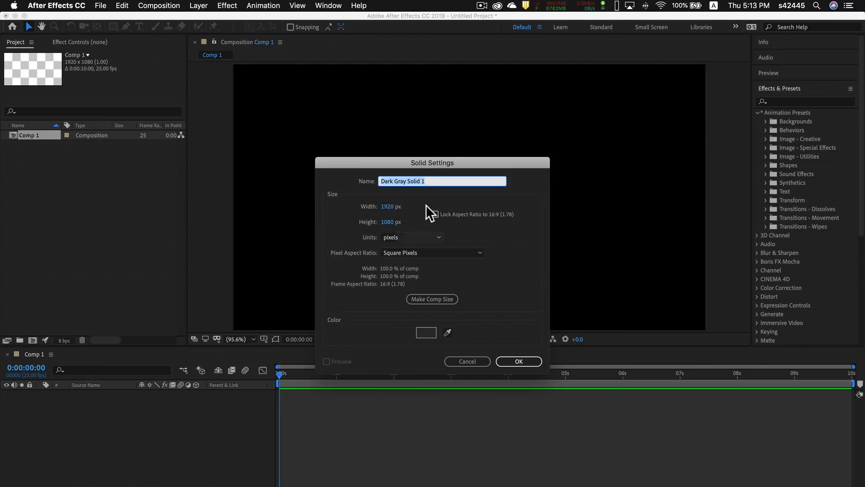
pyautogui.click(427, 333)
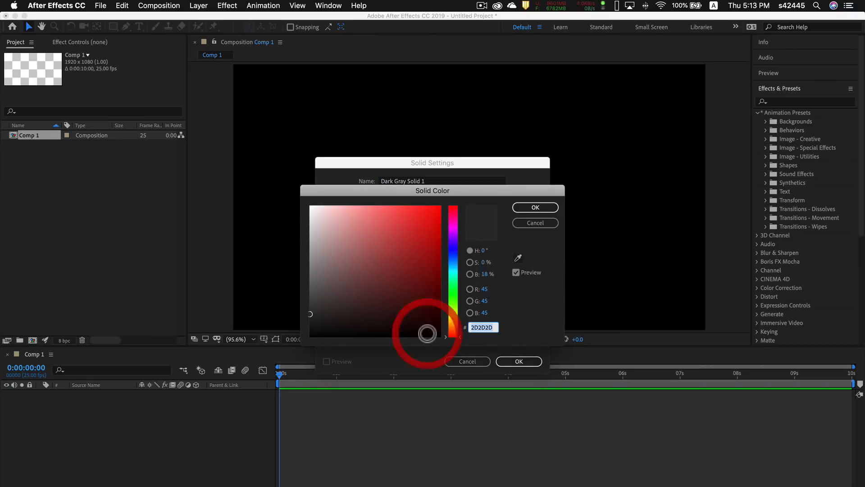
pyautogui.moveTo(356, 270); pyautogui.dragTo(239, 125)
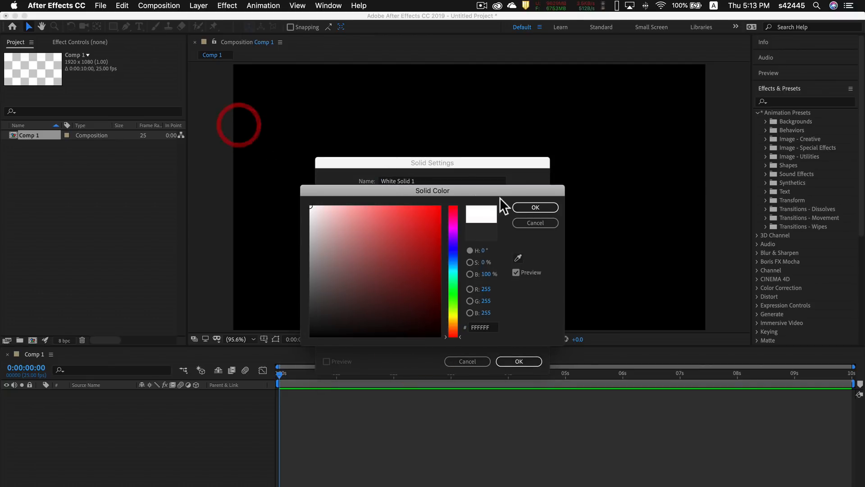
pyautogui.click(532, 208)
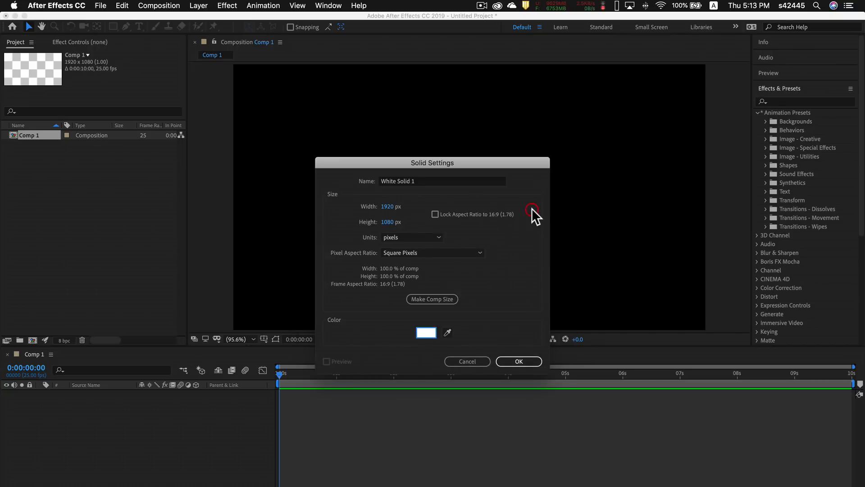
pyautogui.click(511, 362)
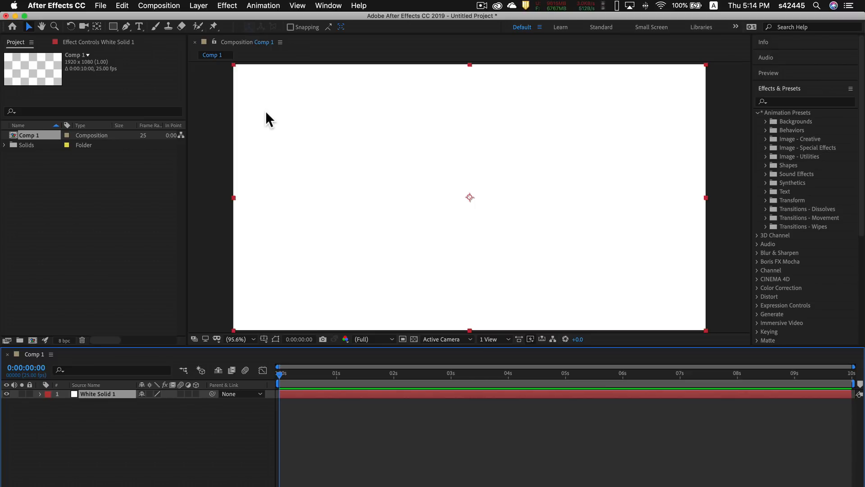
# Pick the Horizontal Type Tool with Helvetica Neue Condensed Bold as the font.
pyautogui.click(139, 27)
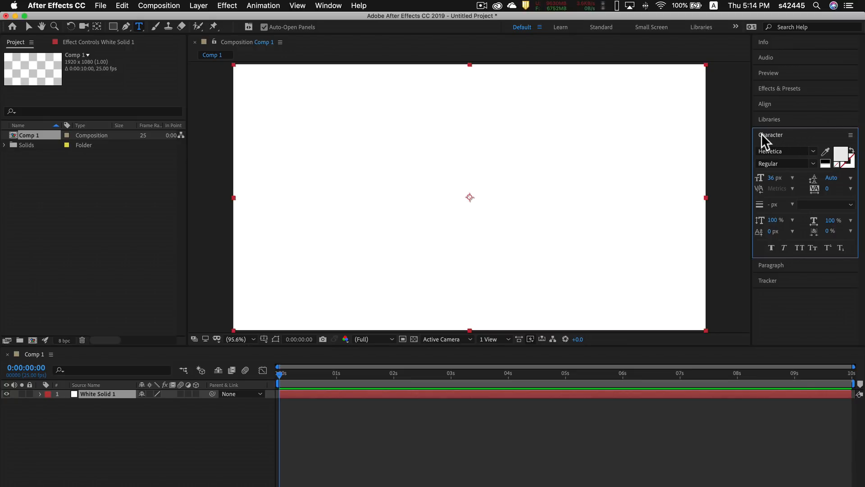
pyautogui.click(813, 150)
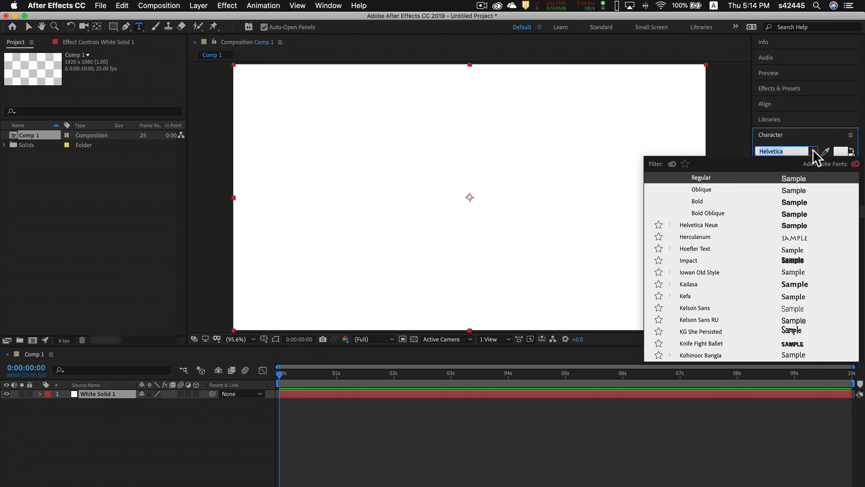
pyautogui.click(705, 224)
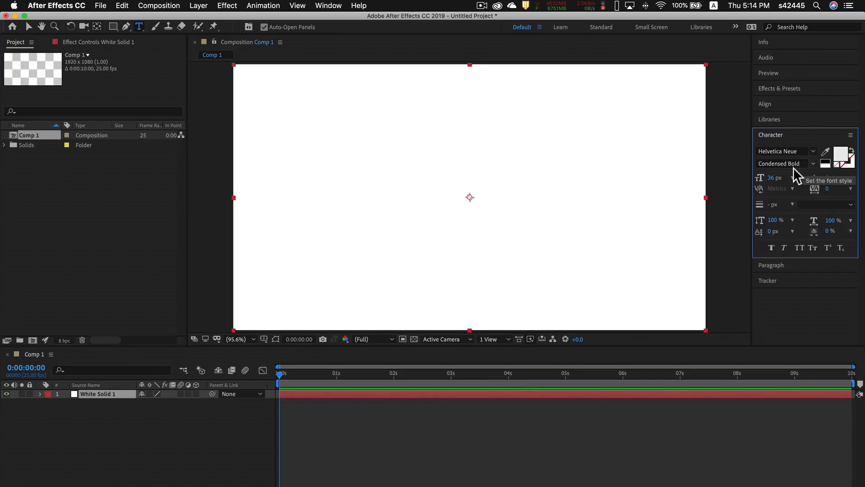
# Set the text fill colour to dark grey 505050.
pyautogui.click(840, 156)
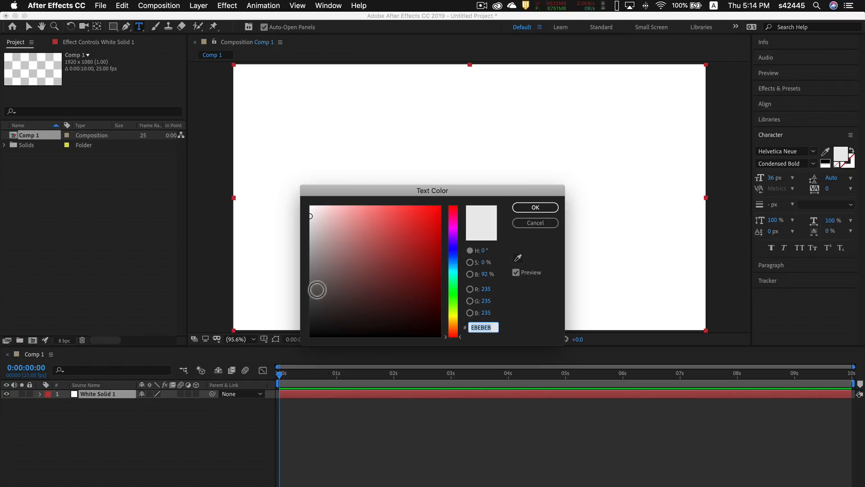
pyautogui.moveTo(316, 294); pyautogui.dragTo(306, 295)
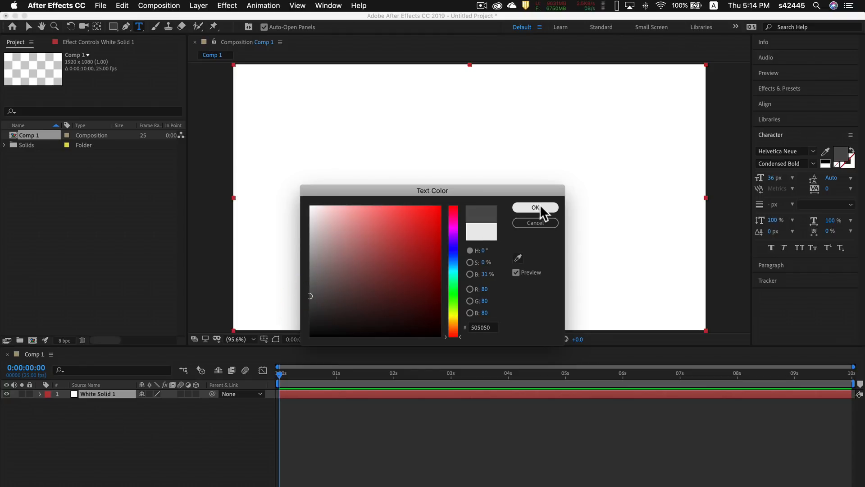
pyautogui.click(529, 208)
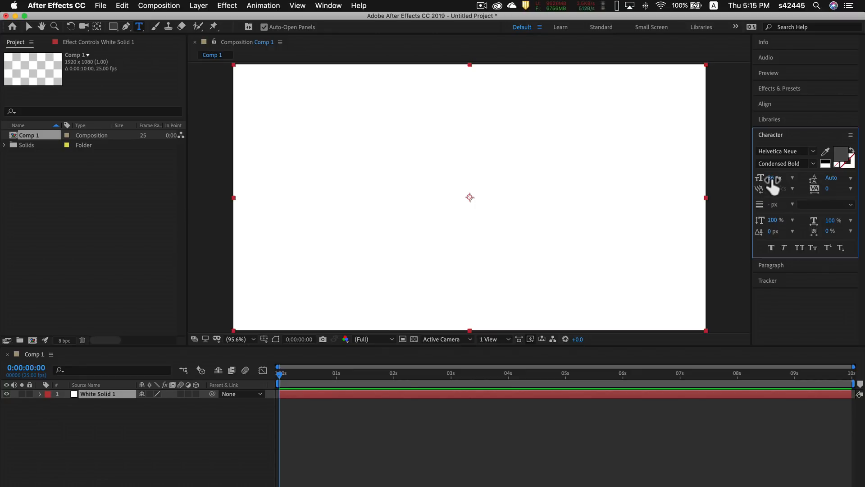
# Set the Character panel font size to 45 px and tracking to 300.
pyautogui.moveTo(771, 181)
pyautogui.mouseDown()
pyautogui.moveTo(763, 180)
pyautogui.moveTo(778, 182)
pyautogui.mouseUp()
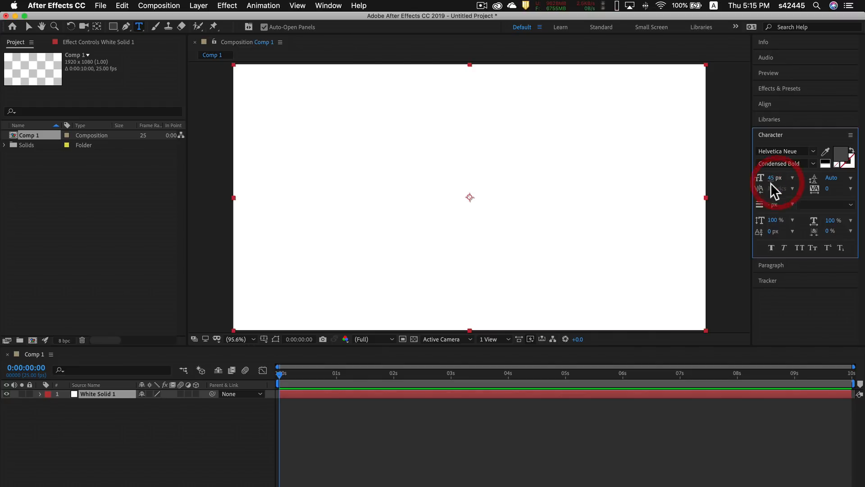
pyautogui.click(770, 182)
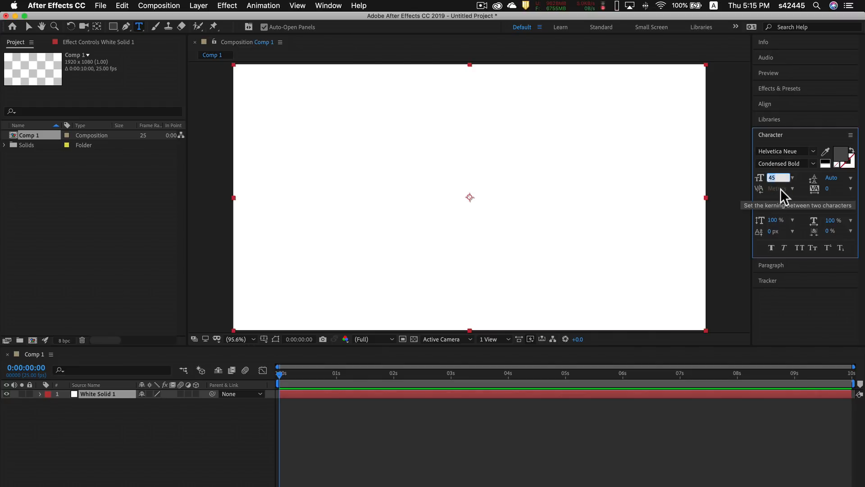
pyautogui.write('45')
pyautogui.press('Return')
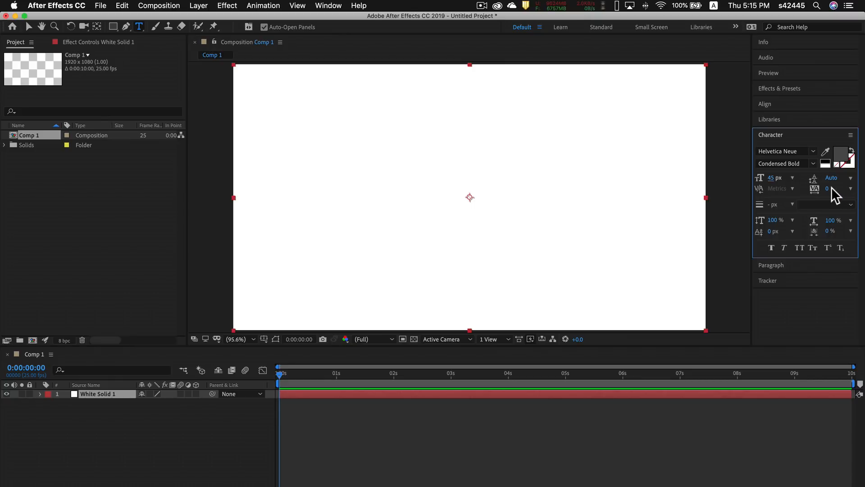
pyautogui.click(851, 188)
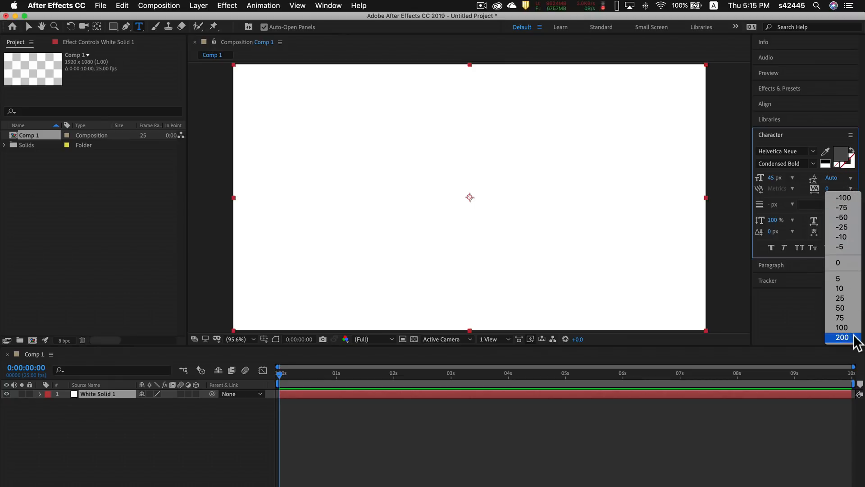
pyautogui.click(830, 186)
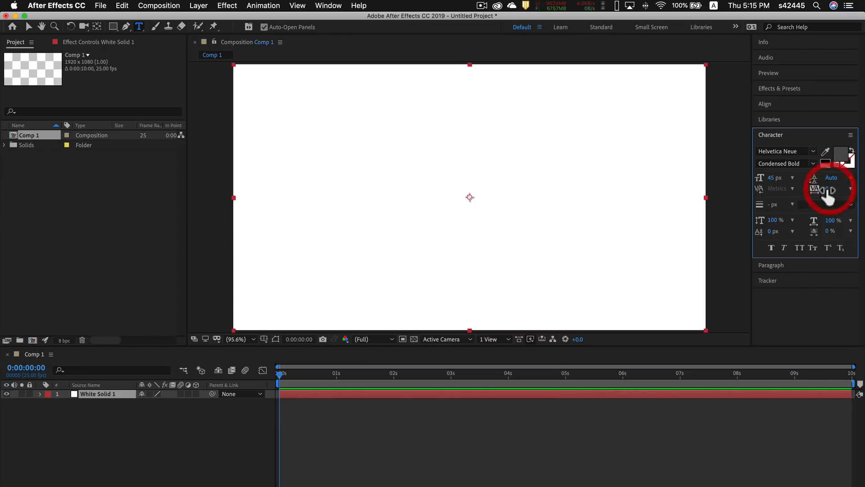
pyautogui.click(830, 187)
pyautogui.write('300')
pyautogui.press('Return')
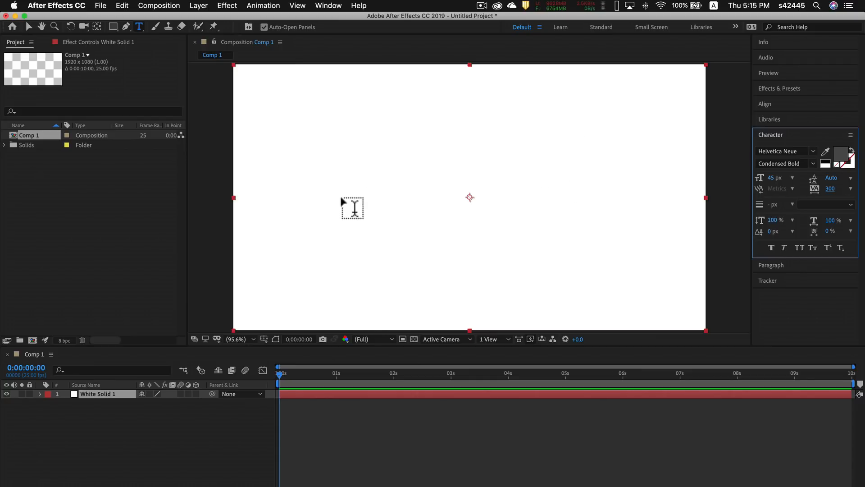
# Add a 'PRODUCED BY' text layer in the comp and bring up the Align panel.
pyautogui.click(379, 180)
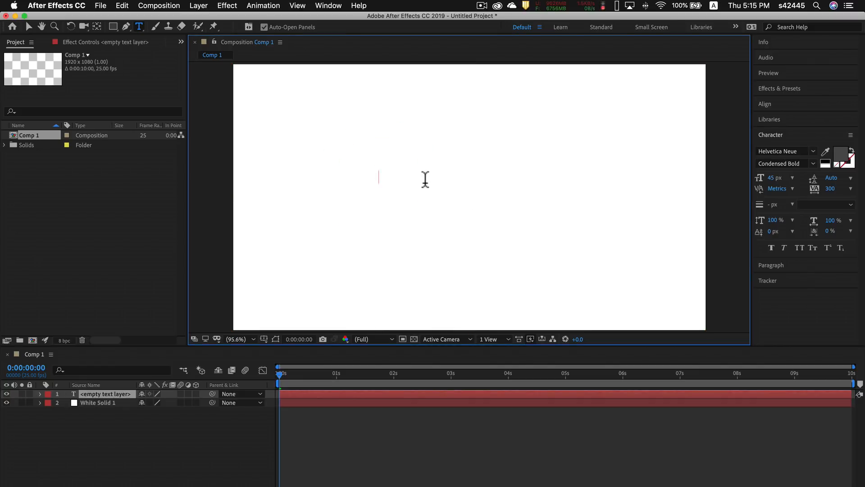
pyautogui.write('PRODUC')
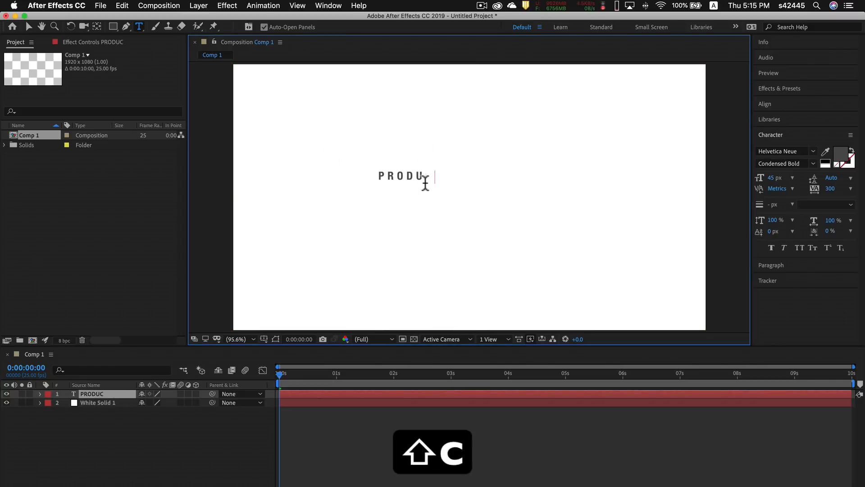
pyautogui.write('ED BY')
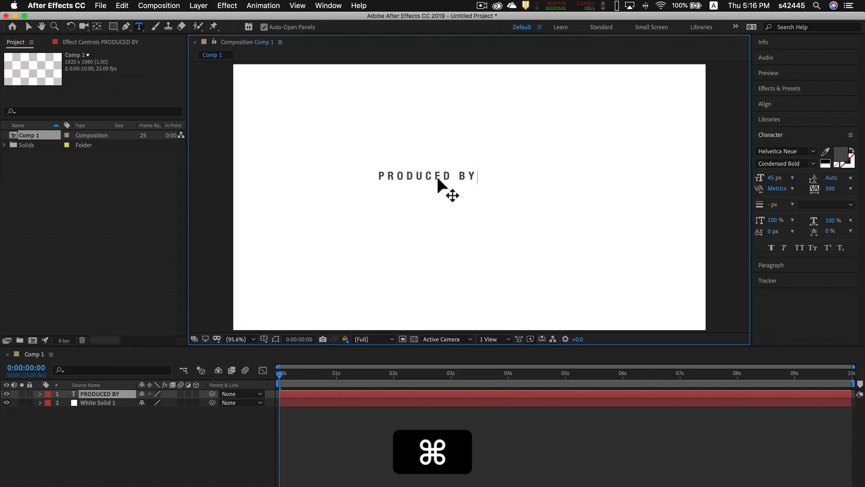
pyautogui.press('super+Return')
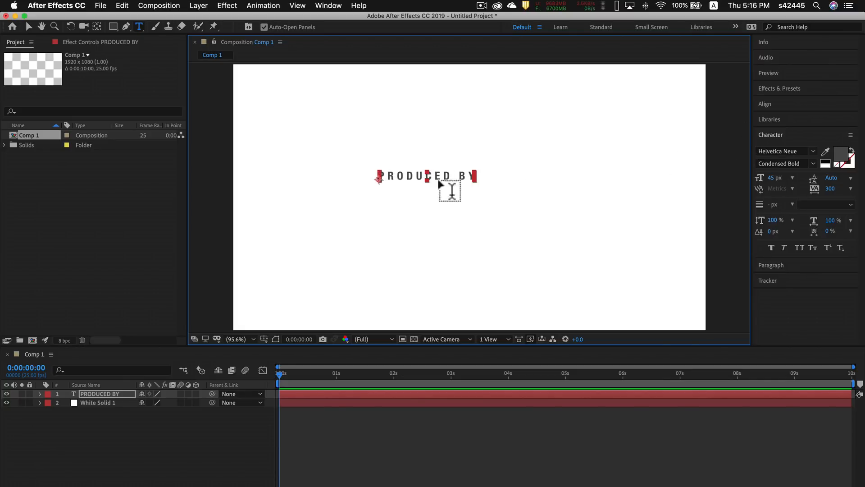
pyautogui.click(765, 104)
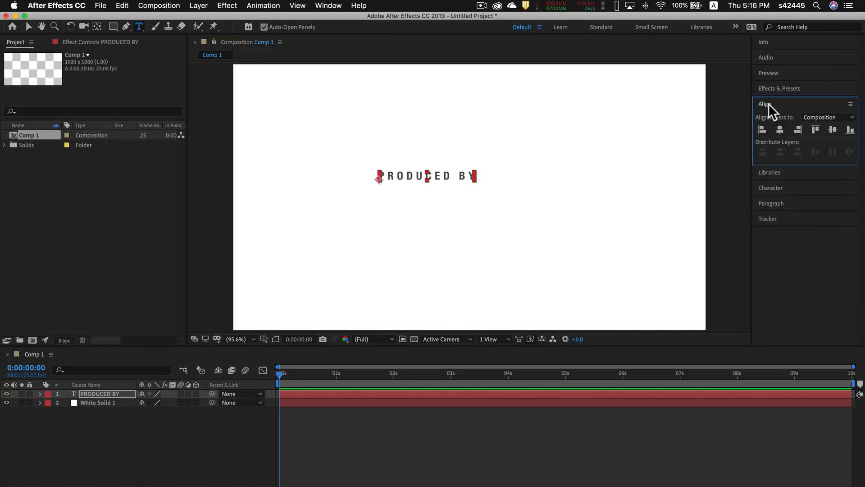
# Align the PRODUCED BY layer horizontally to the composition centre.
pyautogui.click(779, 131)
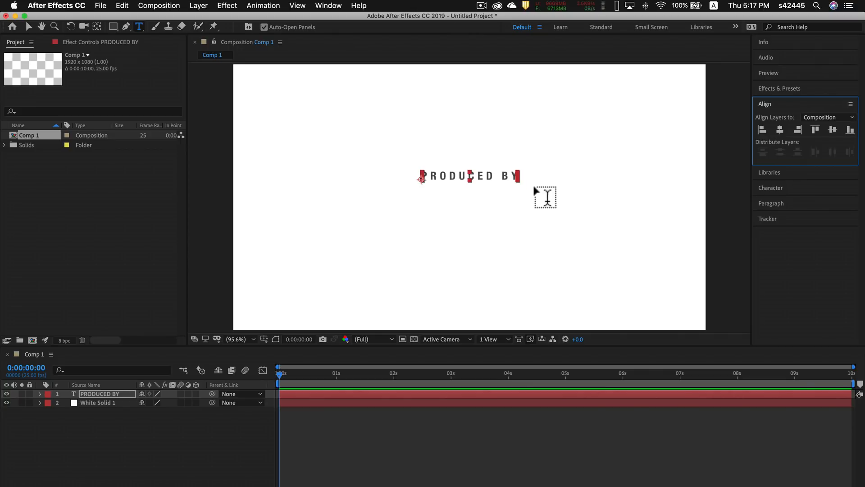
# Start a text layer below PRODUCED BY with 90 px size, tracking 50 and black fill.
pyautogui.click(394, 216)
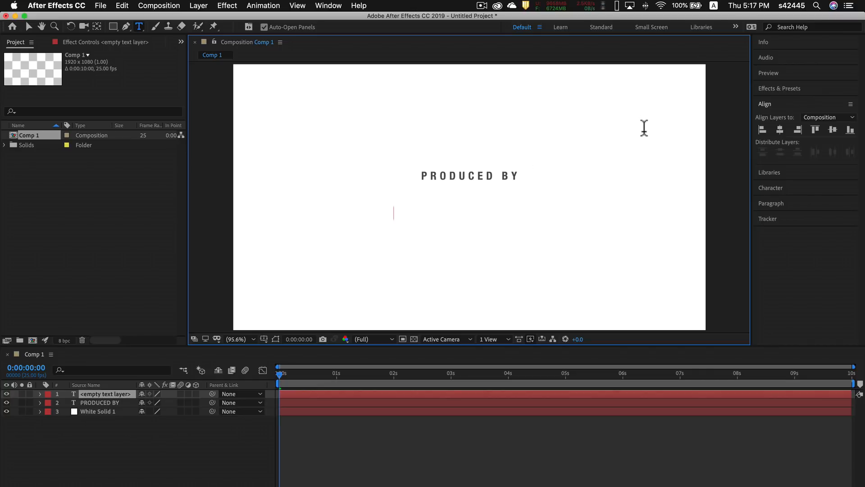
pyautogui.click(772, 185)
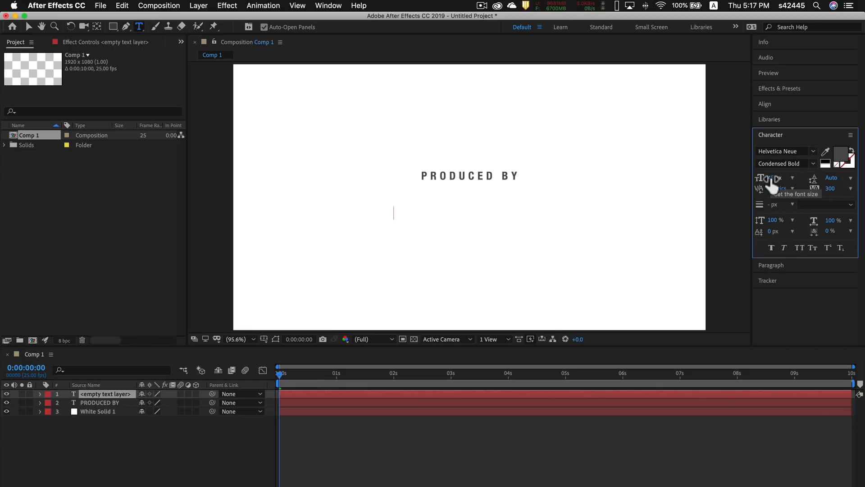
pyautogui.click(772, 179)
pyautogui.write('90')
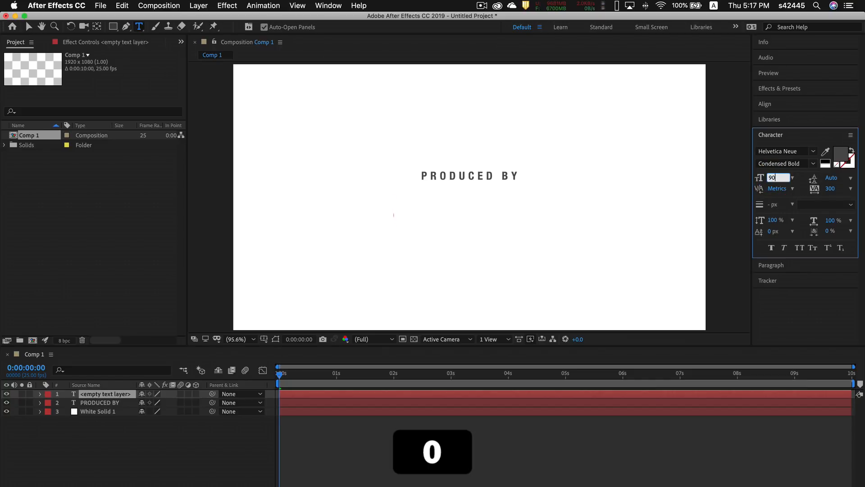
pyautogui.click(831, 188)
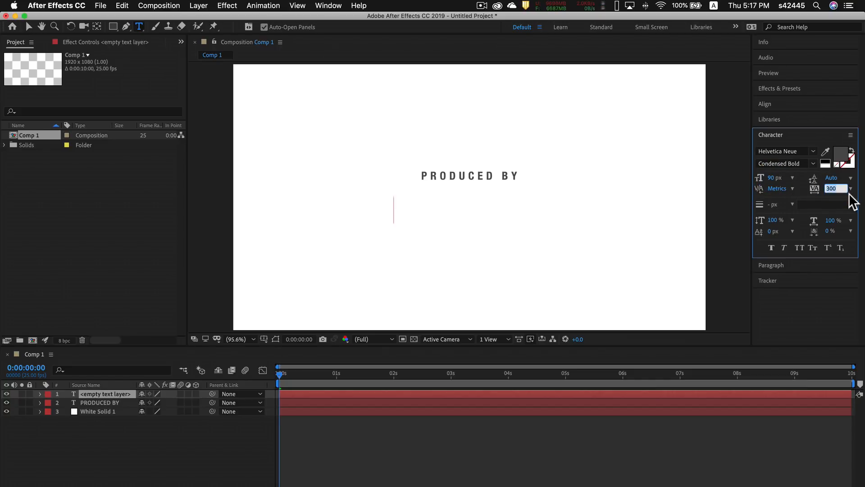
pyautogui.write('50')
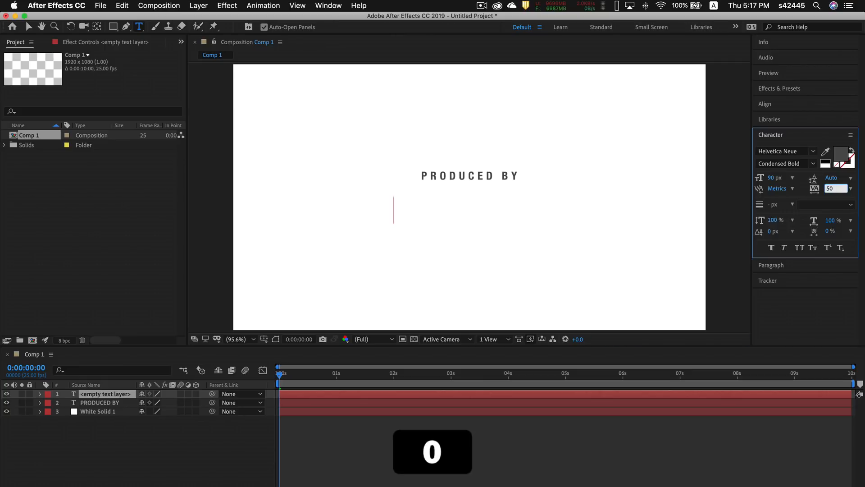
pyautogui.click(841, 156)
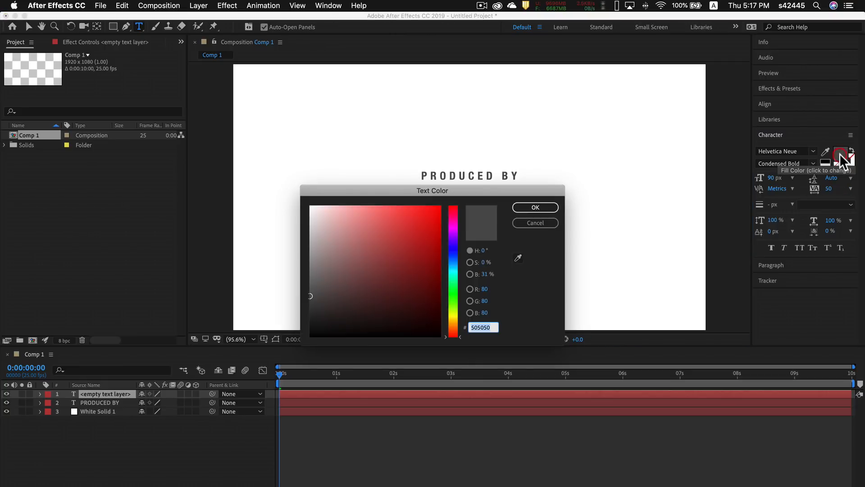
pyautogui.moveTo(360, 301); pyautogui.dragTo(255, 374)
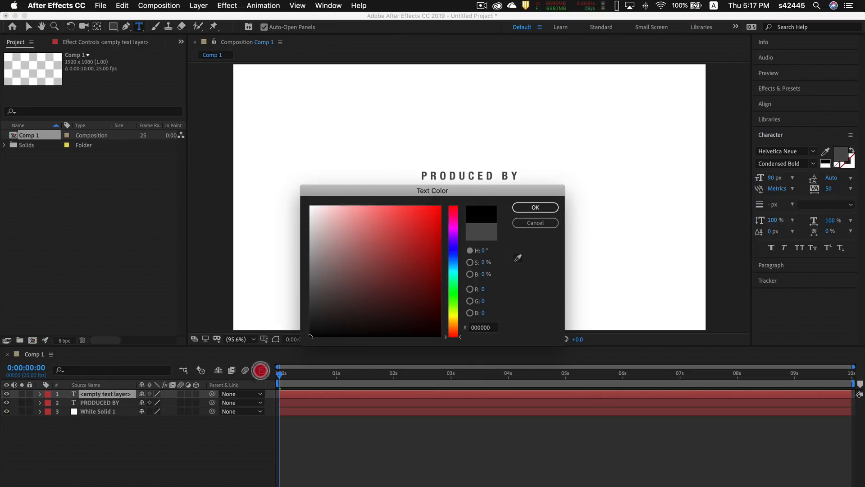
pyautogui.click(529, 207)
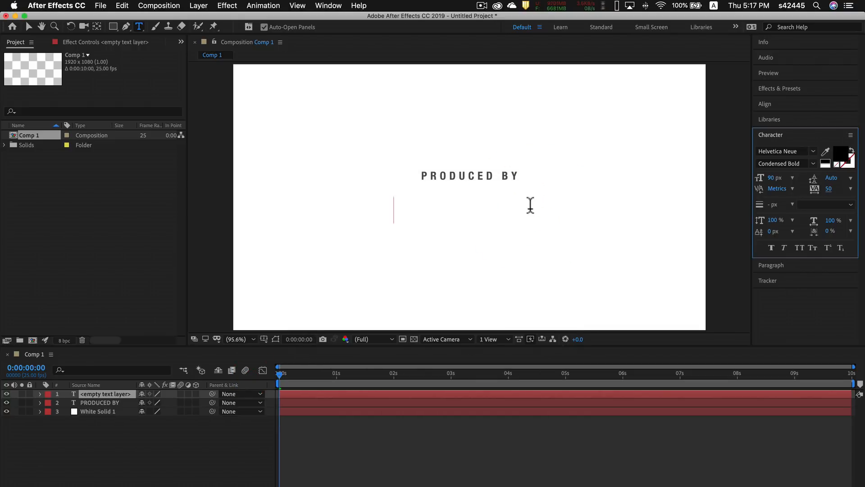
# Type the producer's name and commit the text layer.
pyautogui.write('N')
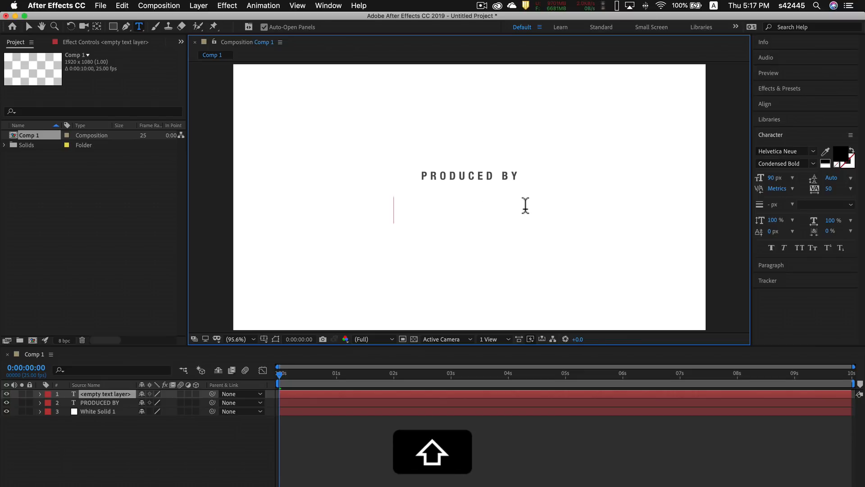
pyautogui.write('N')
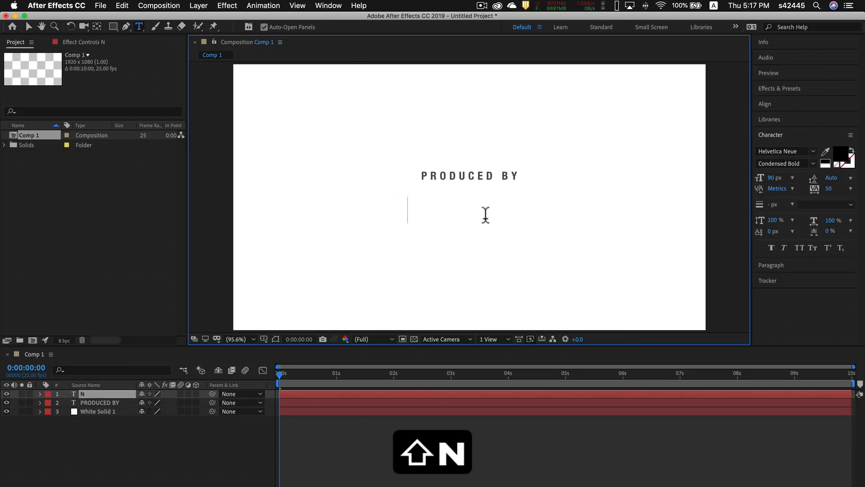
pyautogui.write('G CHEE TENG')
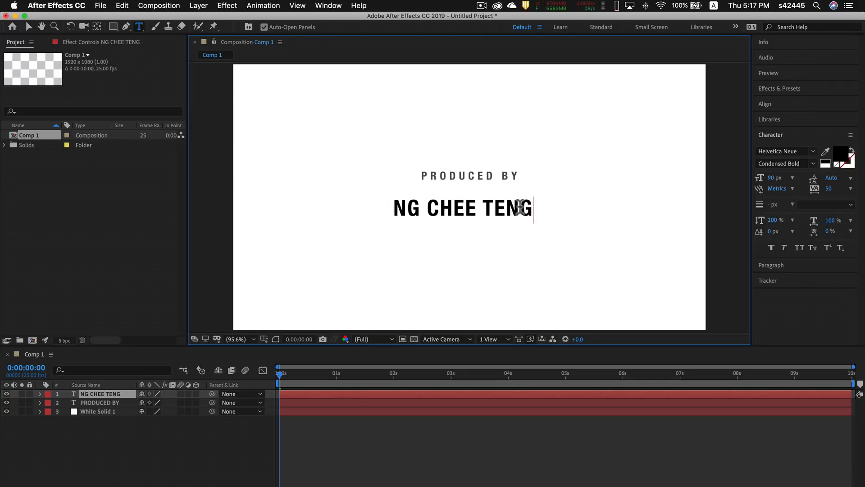
pyautogui.press('super')
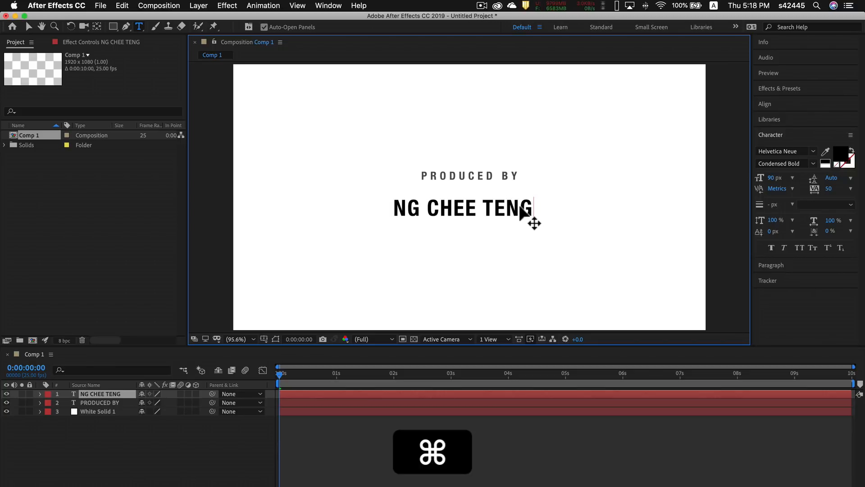
pyautogui.press('super+Return')
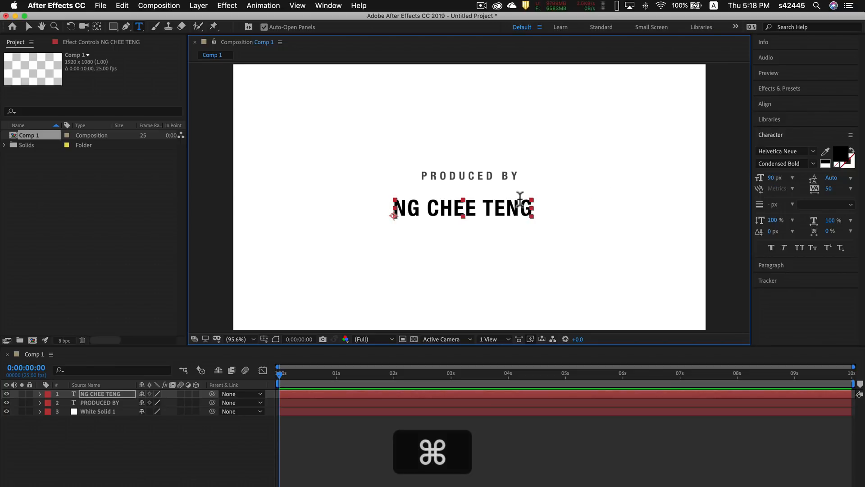
pyautogui.click(774, 103)
pyautogui.click(782, 128)
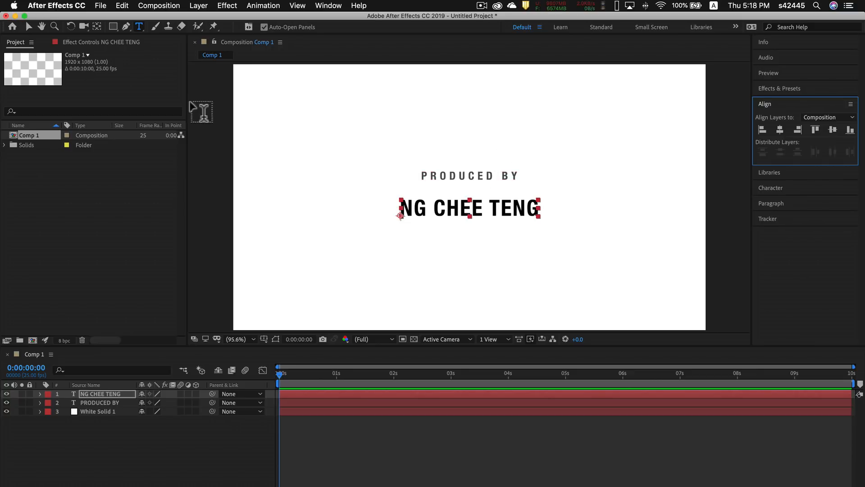
pyautogui.click(27, 27)
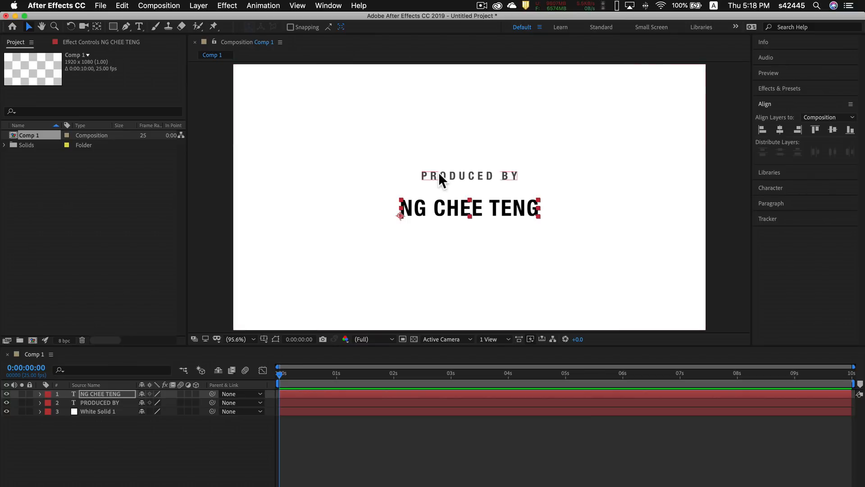
pyautogui.keyDown('shift'); pyautogui.click(459, 174); pyautogui.keyUp('shift')
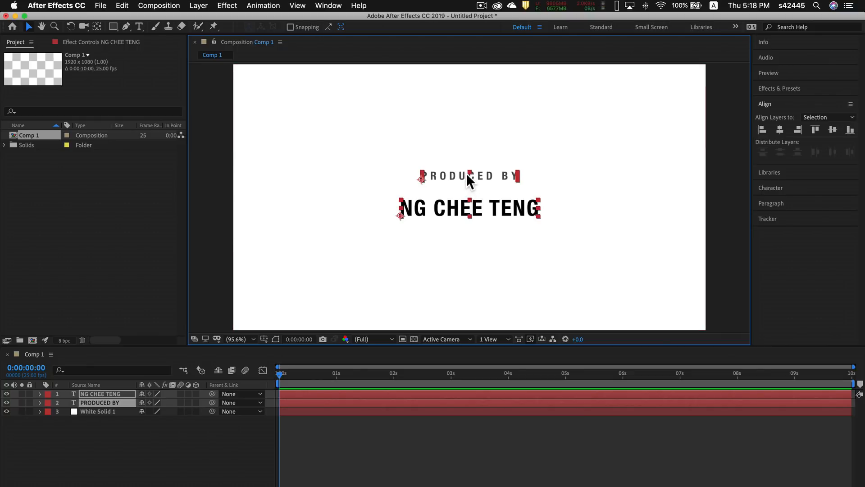
# Align the two text layers to each other, undo it, and bring up the grid and guide options.
pyautogui.click(833, 128)
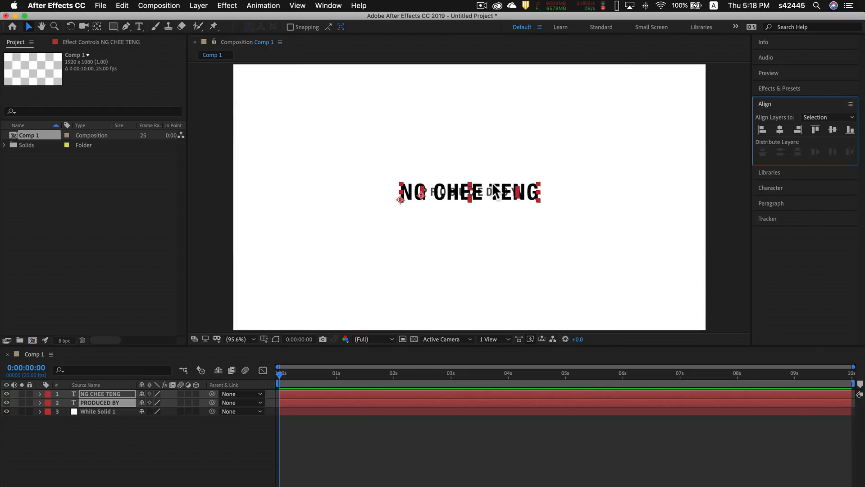
pyautogui.press('super+z')
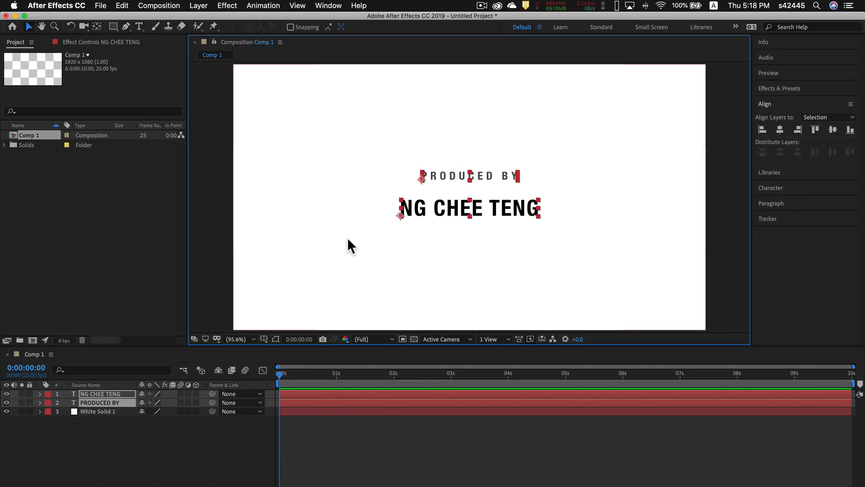
pyautogui.click(264, 339)
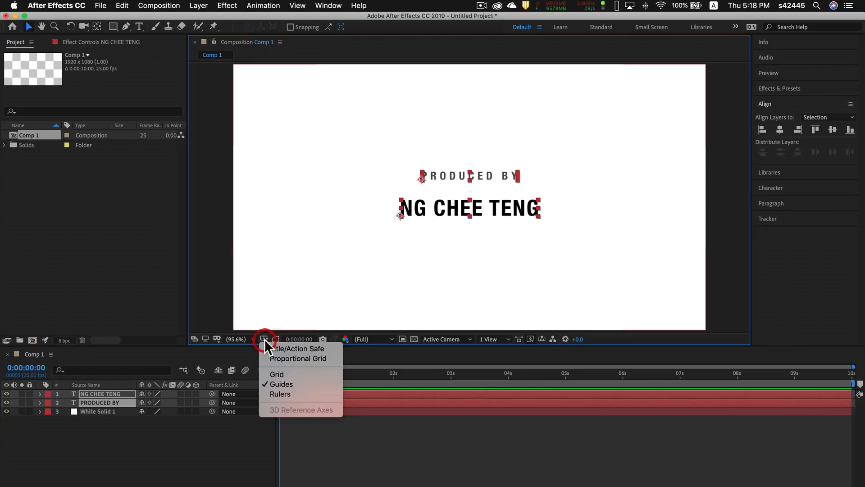
# Show the grid and proportional grid over the composition, with the fine grid turned off.
pyautogui.click(276, 374)
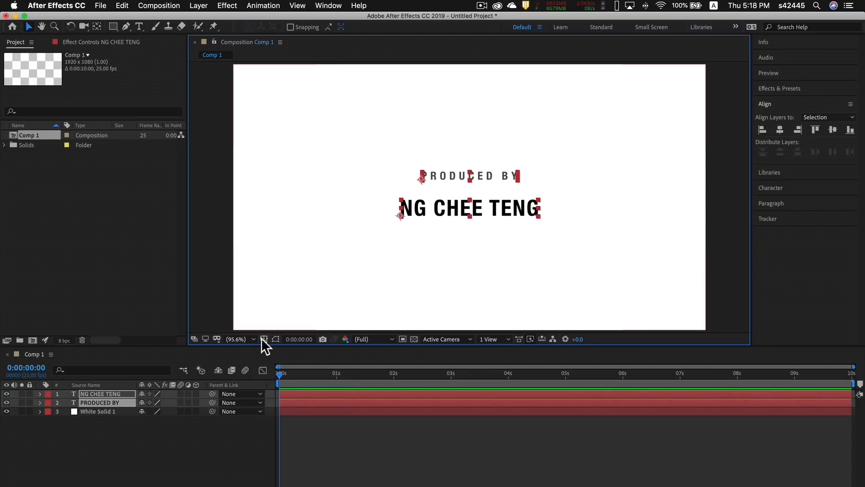
pyautogui.press('super+apostrophe')
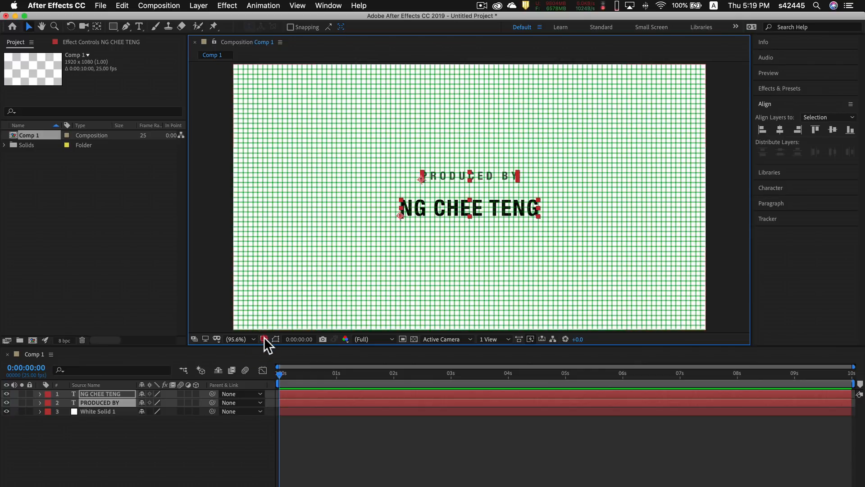
pyautogui.click(264, 338)
pyautogui.click(264, 338)
pyautogui.hotkey('alt', "'")
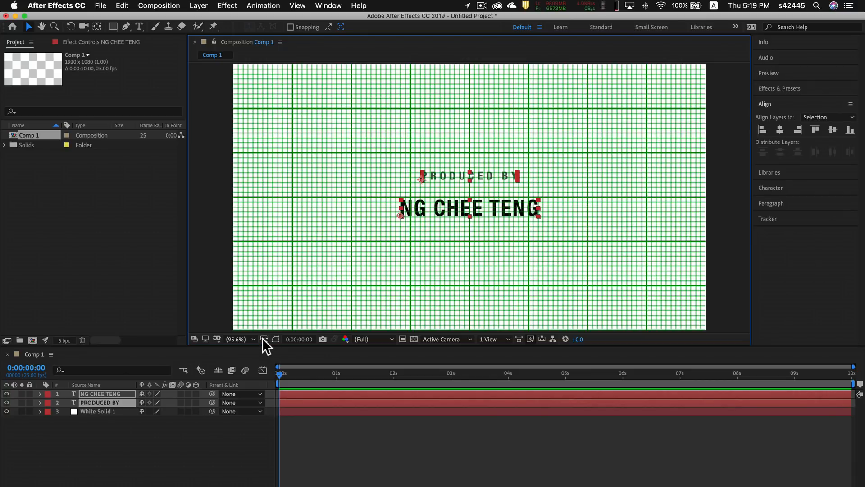
pyautogui.click(264, 340)
pyautogui.click(278, 372)
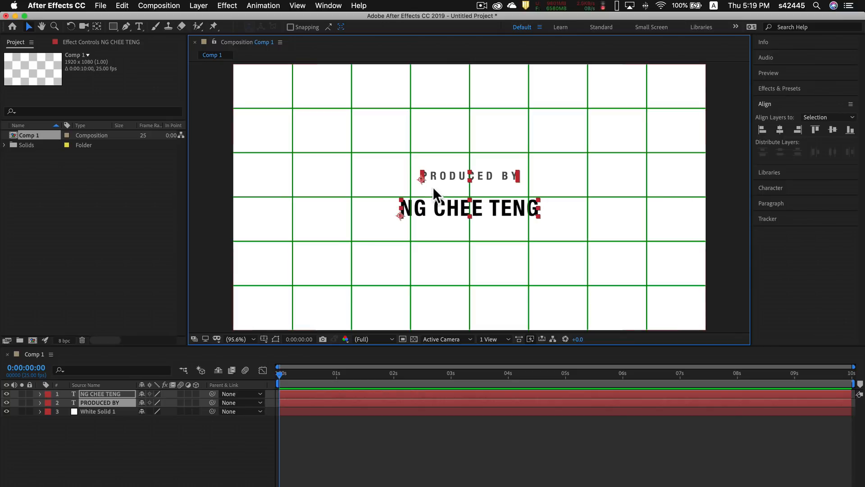
# Move both credit lines down together, nudge them up 1 px, then hide the proportional grid.
pyautogui.click(449, 211)
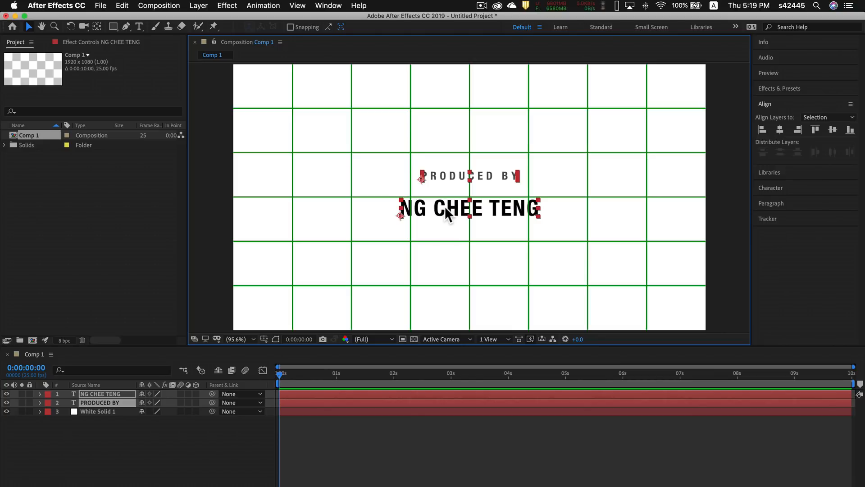
pyautogui.keyDown('shift'); pyautogui.click(445, 207); pyautogui.keyUp('shift')
pyautogui.click(445, 208)
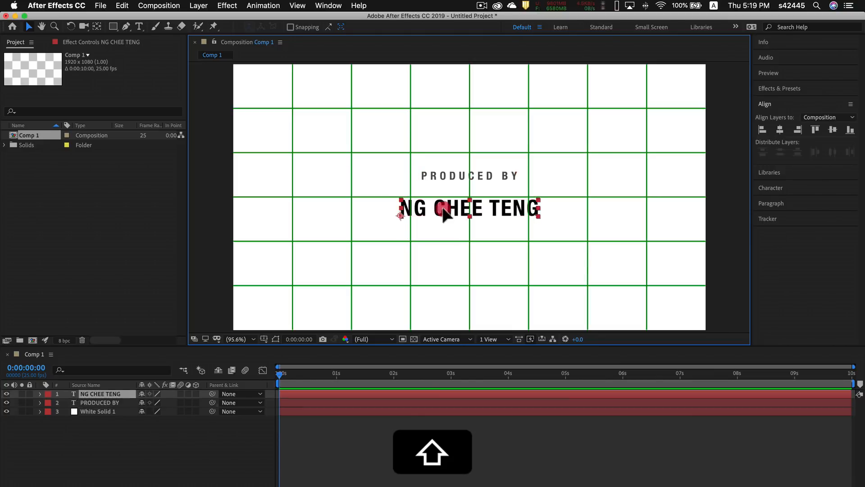
pyautogui.keyDown('shift'); pyautogui.click(453, 175); pyautogui.keyUp('shift')
pyautogui.keyDown('shift'); pyautogui.click(452, 174); pyautogui.keyUp('shift')
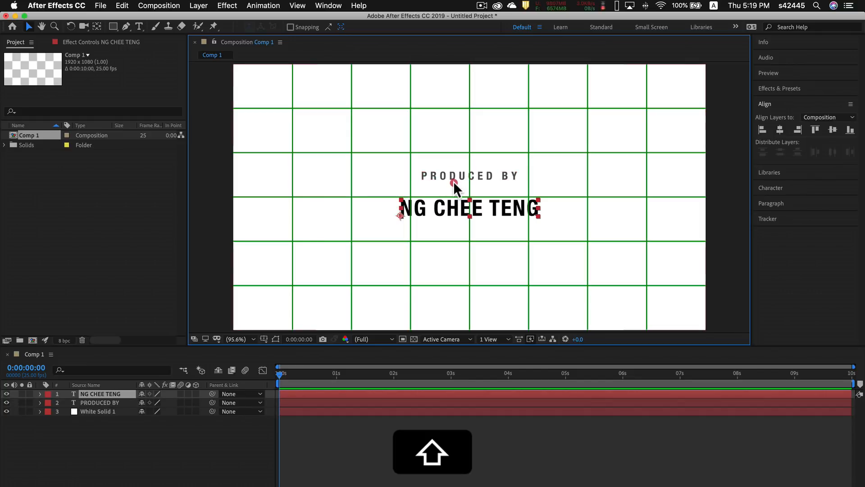
pyautogui.keyDown('shift'); pyautogui.click(453, 173); pyautogui.keyUp('shift')
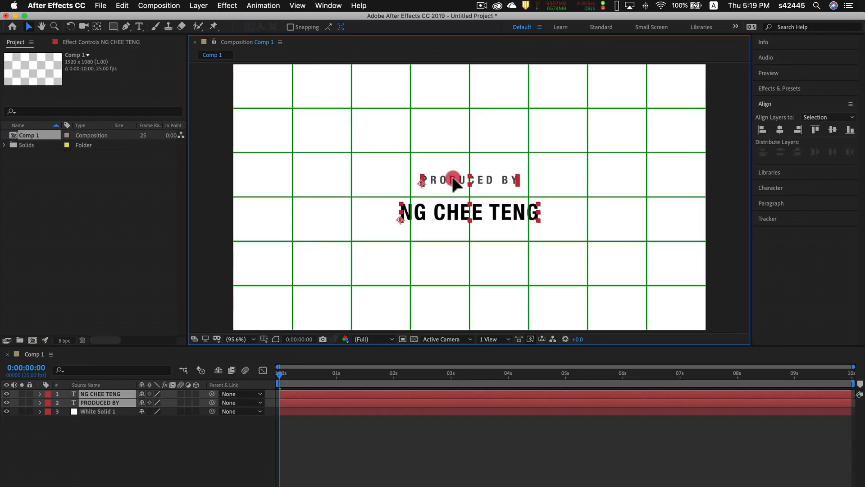
pyautogui.moveTo(453, 175); pyautogui.dragTo(456, 184)
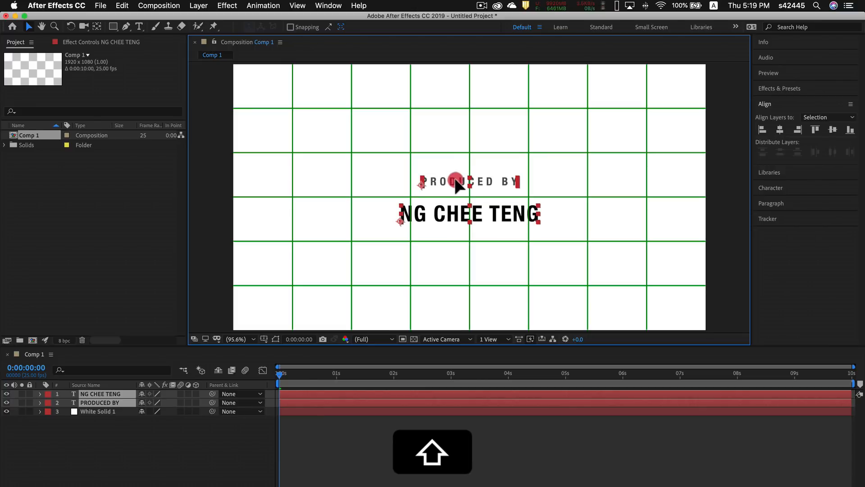
pyautogui.moveTo(456, 183); pyautogui.dragTo(457, 182)
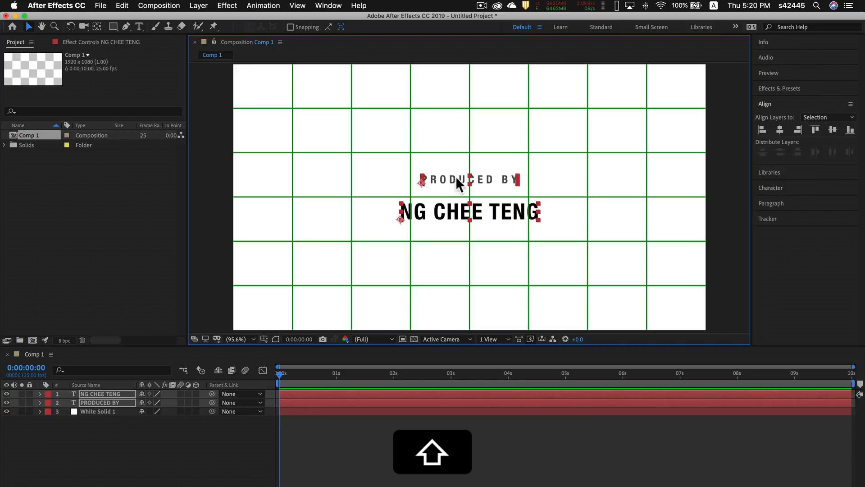
pyautogui.click(263, 339)
pyautogui.click(279, 358)
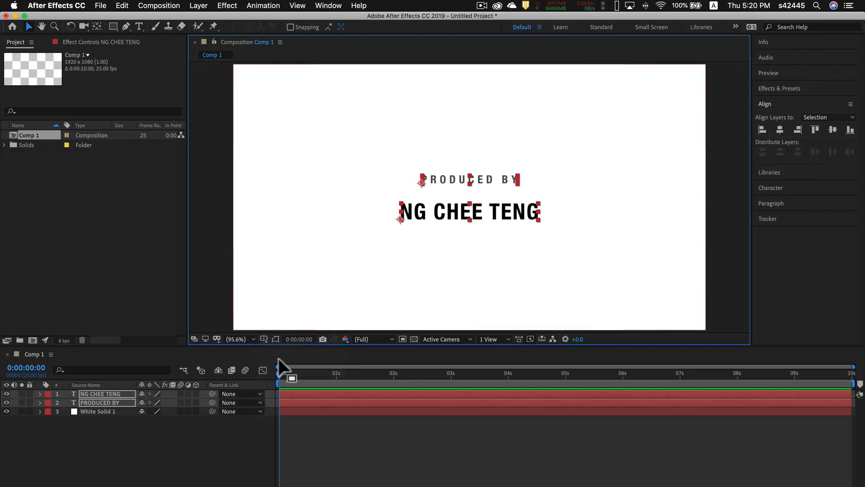
pyautogui.click(569, 281)
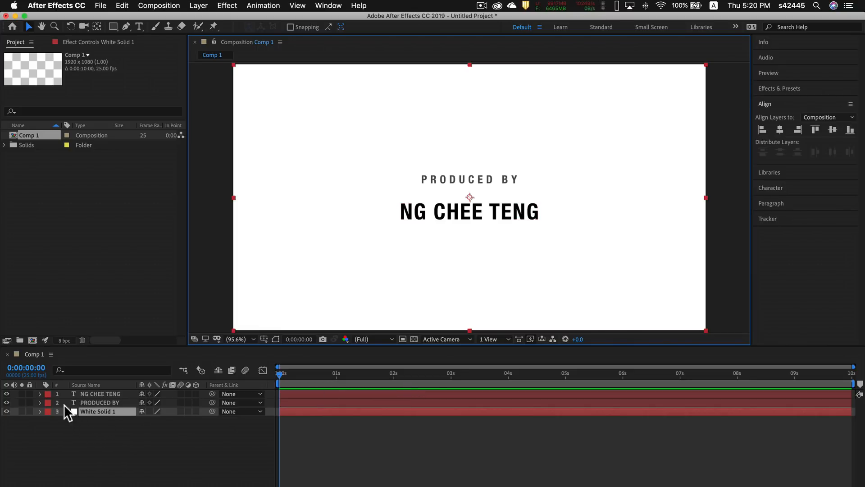
pyautogui.click(30, 411)
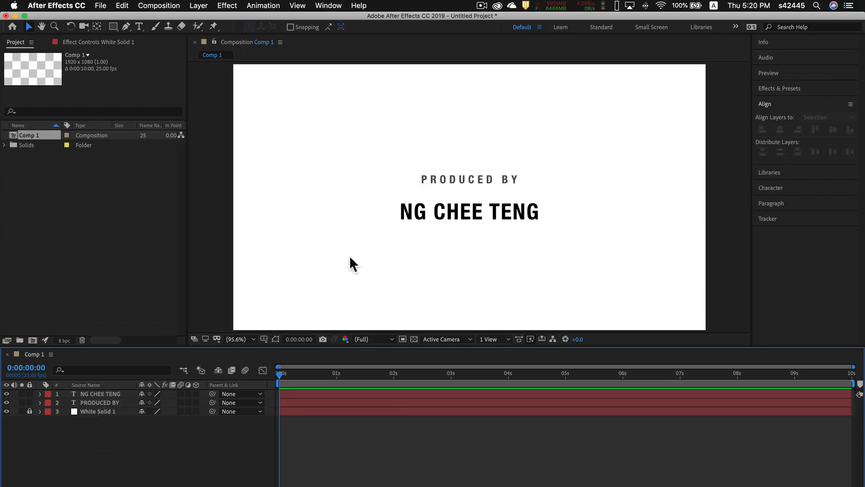
pyautogui.click(284, 287)
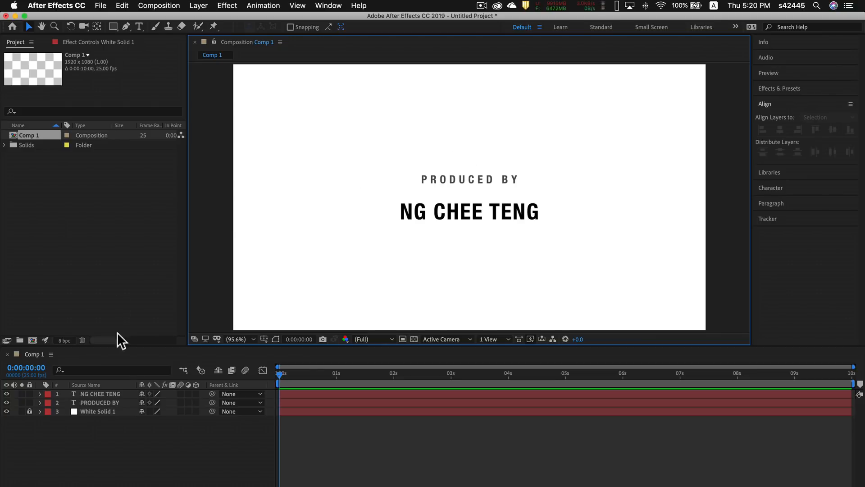
pyautogui.click(334, 391)
pyautogui.click(337, 391)
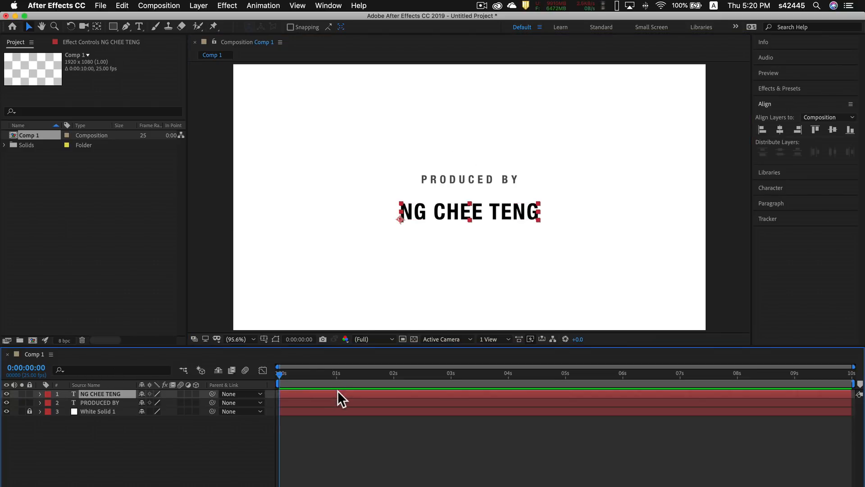
# Trim PRODUCED BY and NG CHEE TENG to end at about 5 seconds, then select NG CHEE TENG alone.
pyautogui.keyDown('shift'); pyautogui.click(366, 401); pyautogui.keyUp('shift')
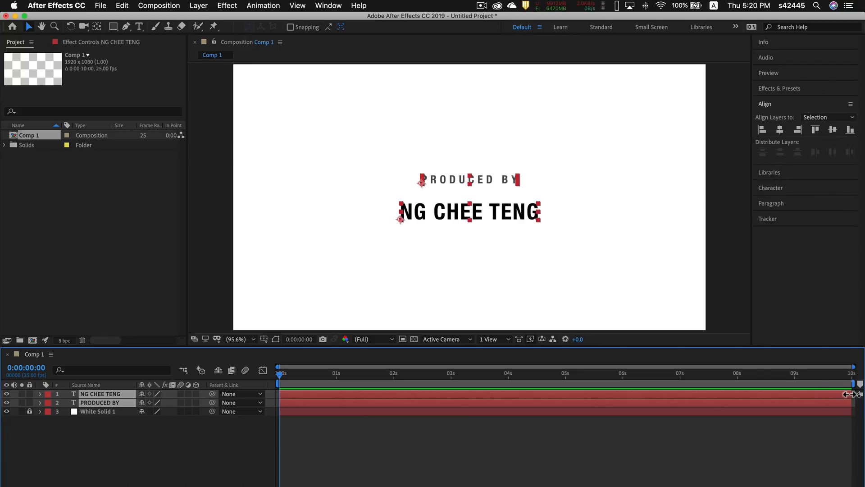
pyautogui.moveTo(847, 394); pyautogui.dragTo(563, 390)
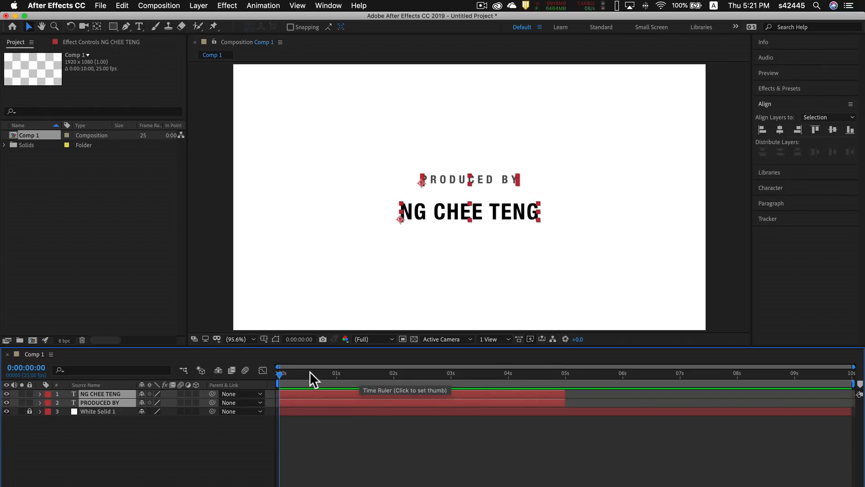
pyautogui.click(319, 419)
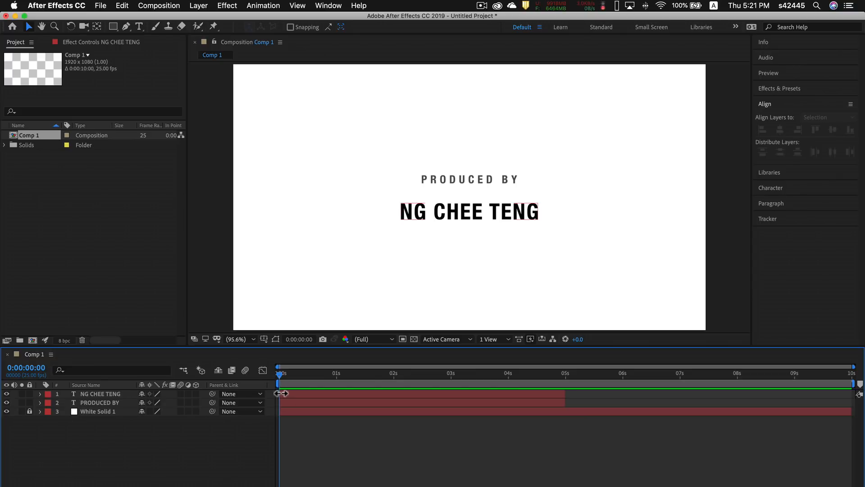
pyautogui.click(281, 394)
pyautogui.moveTo(281, 393); pyautogui.dragTo(337, 395)
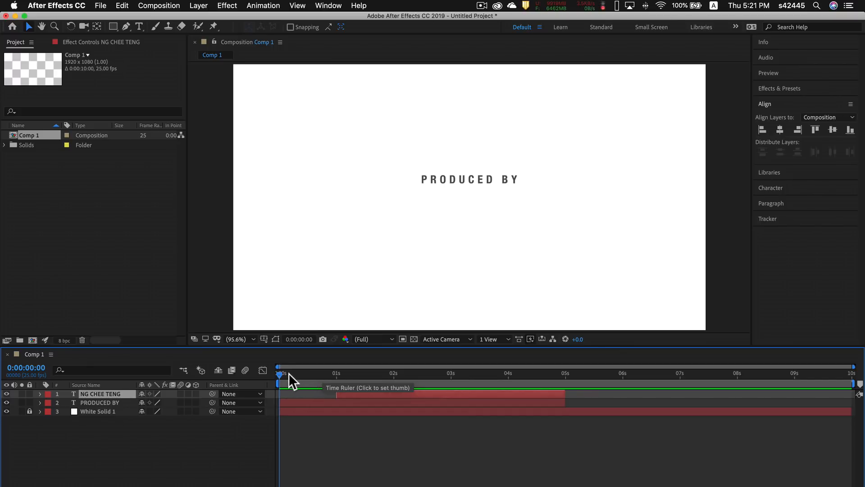
pyautogui.moveTo(279, 372)
pyautogui.mouseDown()
pyautogui.moveTo(328, 376)
pyautogui.moveTo(271, 372)
pyautogui.mouseUp()
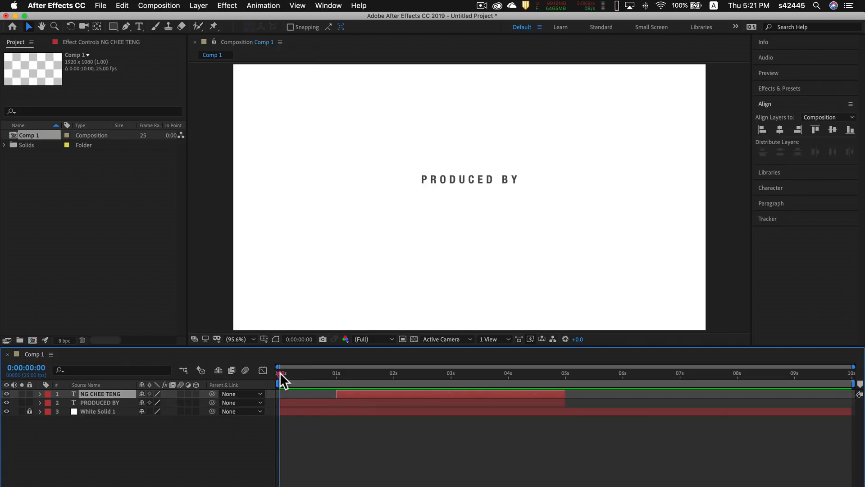
pyautogui.moveTo(281, 372)
pyautogui.mouseDown()
pyautogui.moveTo(595, 365)
pyautogui.moveTo(296, 379)
pyautogui.moveTo(758, 381)
pyautogui.moveTo(298, 383)
pyautogui.moveTo(734, 385)
pyautogui.moveTo(299, 390)
pyautogui.moveTo(718, 389)
pyautogui.moveTo(318, 392)
pyautogui.moveTo(476, 384)
pyautogui.moveTo(273, 385)
pyautogui.mouseUp()
# Preview the credits and scrub around the name's 1-second entrance up to about 4 seconds.
pyautogui.press('space')
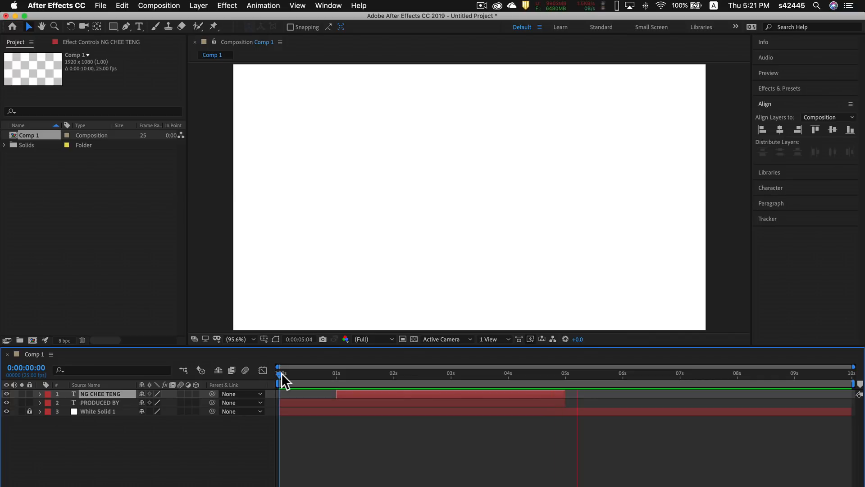
pyautogui.press('space')
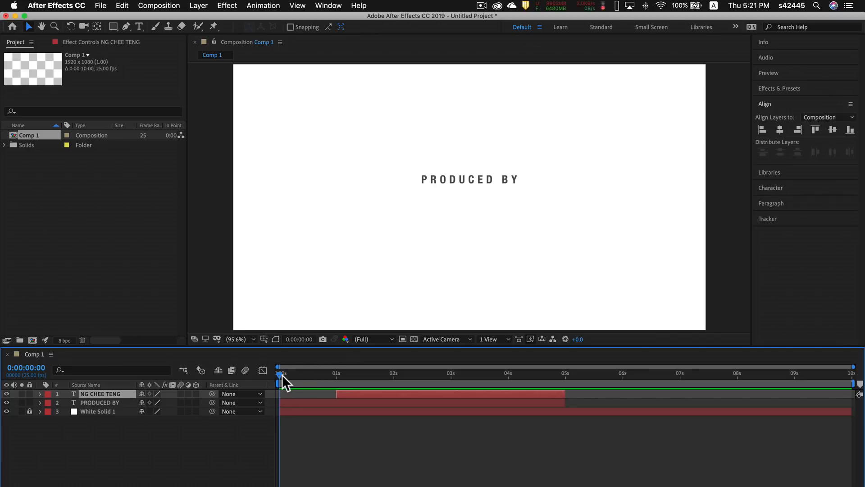
pyautogui.moveTo(282, 375); pyautogui.dragTo(350, 374)
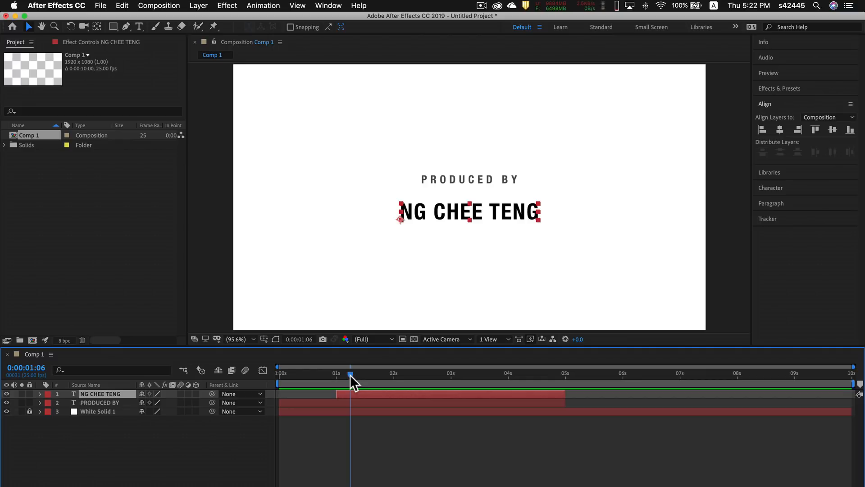
pyautogui.moveTo(349, 374); pyautogui.dragTo(367, 375)
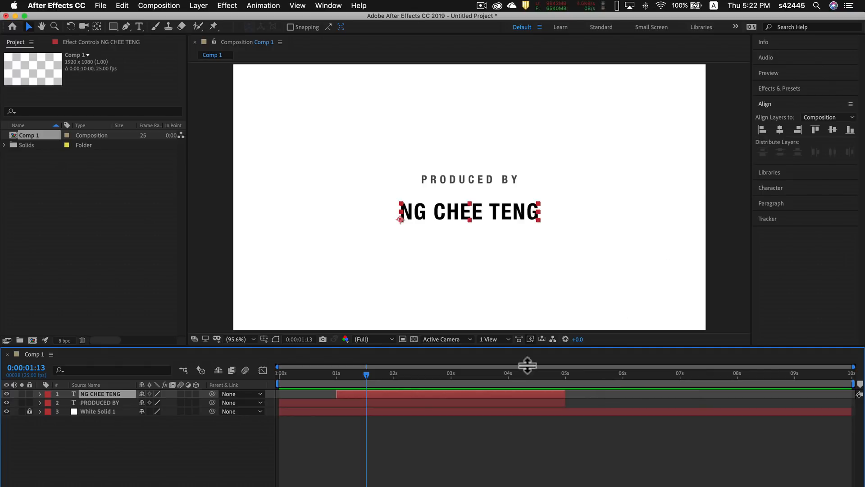
pyautogui.moveTo(305, 375); pyautogui.dragTo(255, 375)
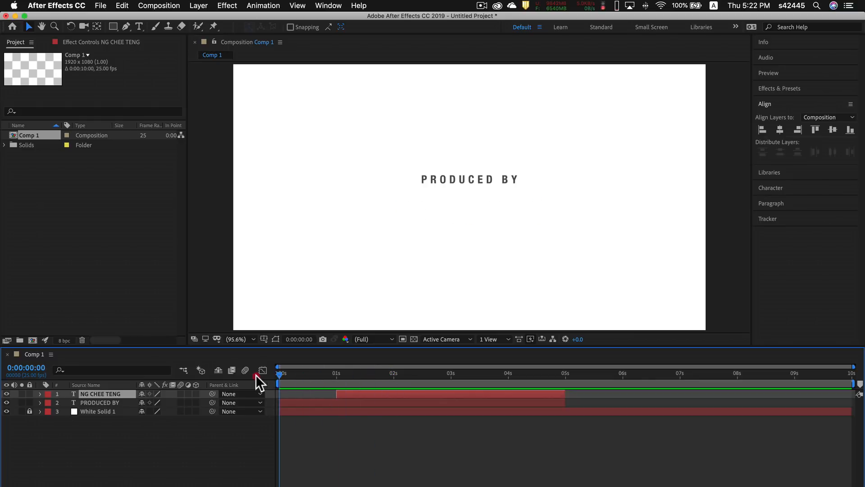
pyautogui.moveTo(313, 375); pyautogui.dragTo(511, 378)
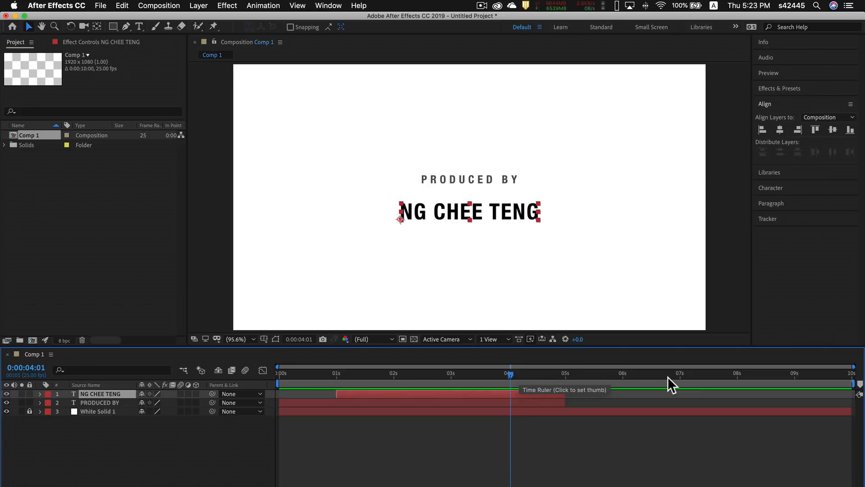
pyautogui.moveTo(355, 381); pyautogui.dragTo(261, 369)
pyautogui.press('space')
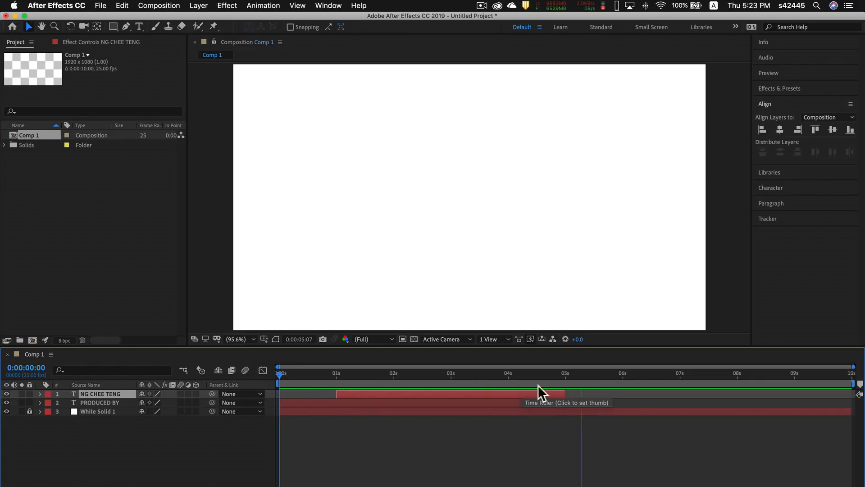
pyautogui.press('space')
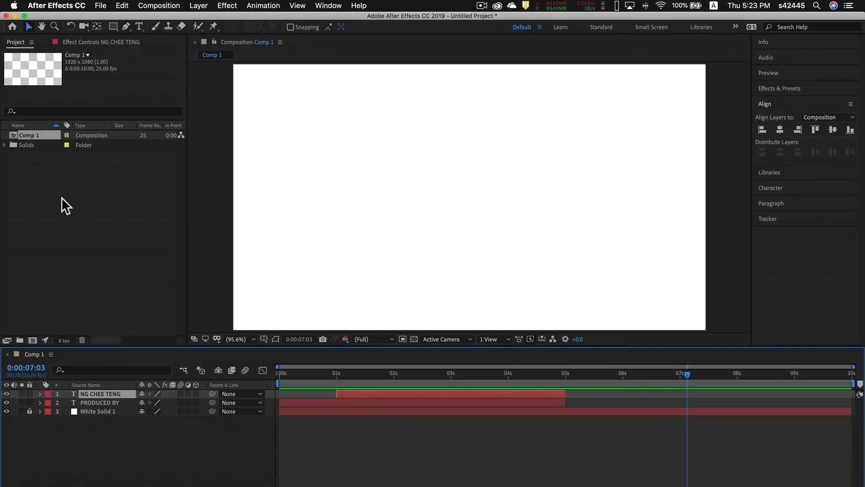
pyautogui.click(39, 184)
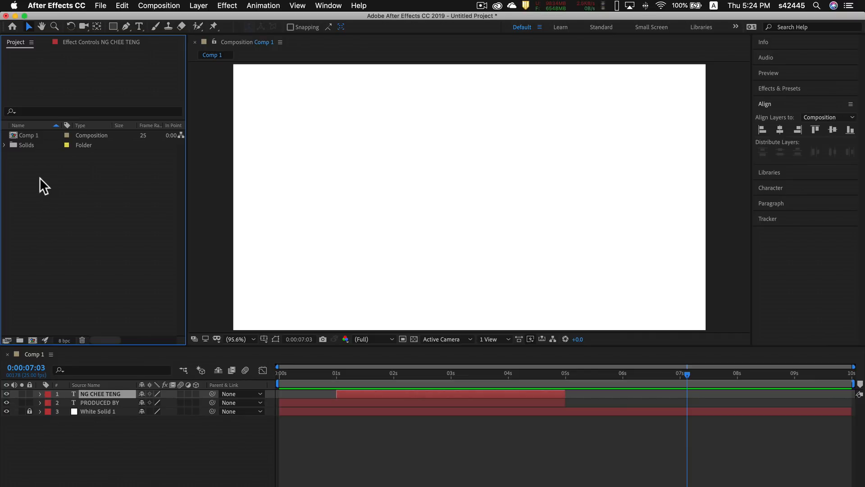
# Import MAD Media, Arts n Design.jpg from the Graphics folder via File > Import > File.
pyautogui.rightClick(42, 182)
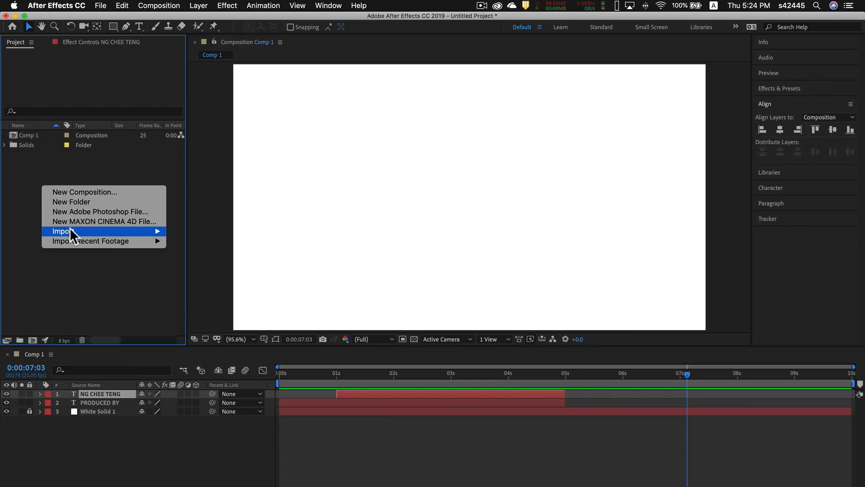
pyautogui.moveTo(71, 230)
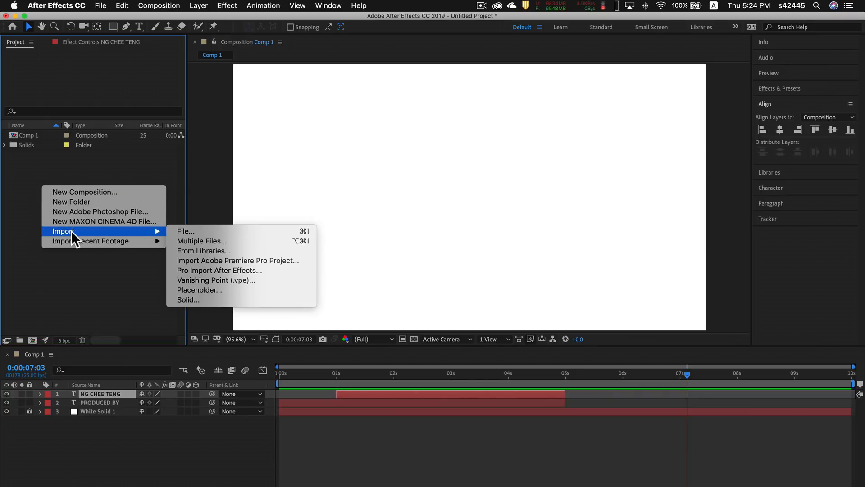
pyautogui.click(46, 175)
pyautogui.click(100, 6)
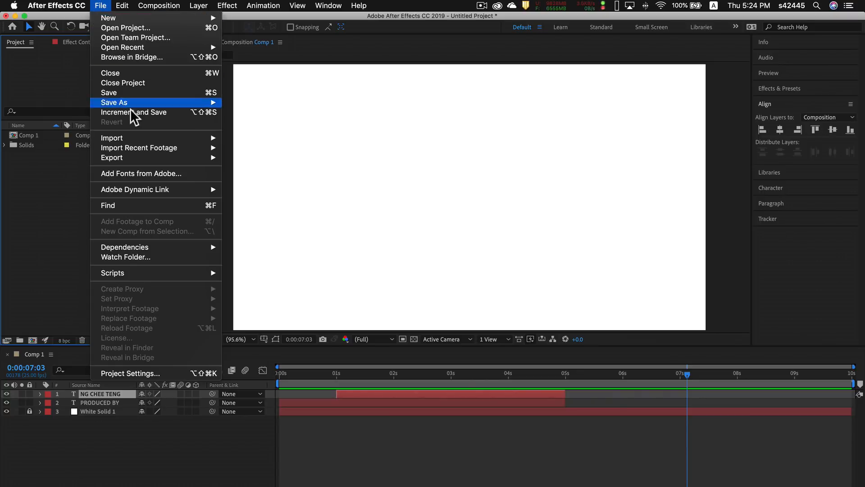
pyautogui.moveTo(139, 134)
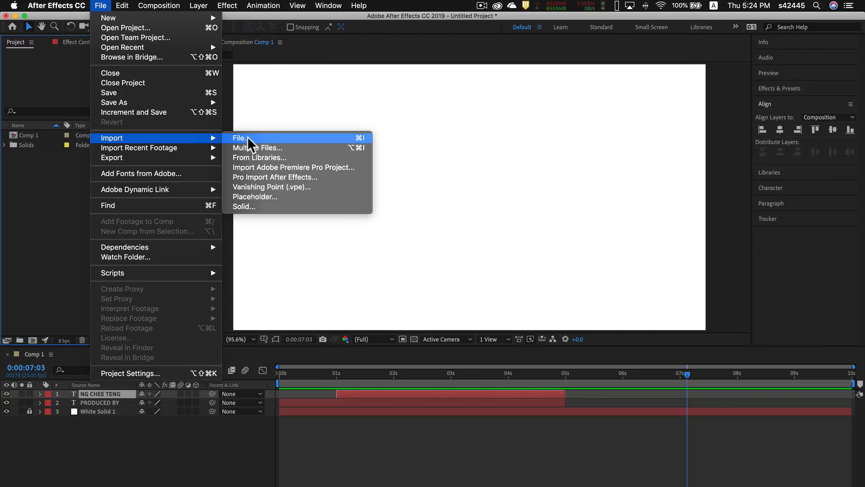
pyautogui.click(247, 138)
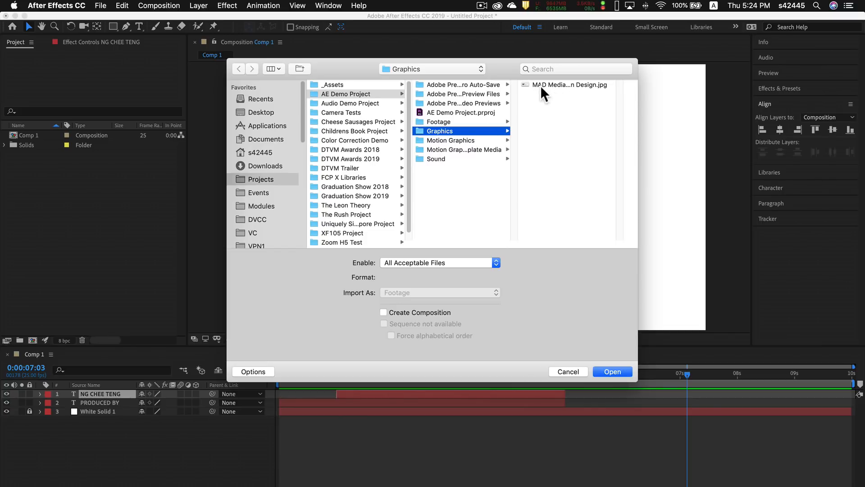
pyautogui.click(559, 84)
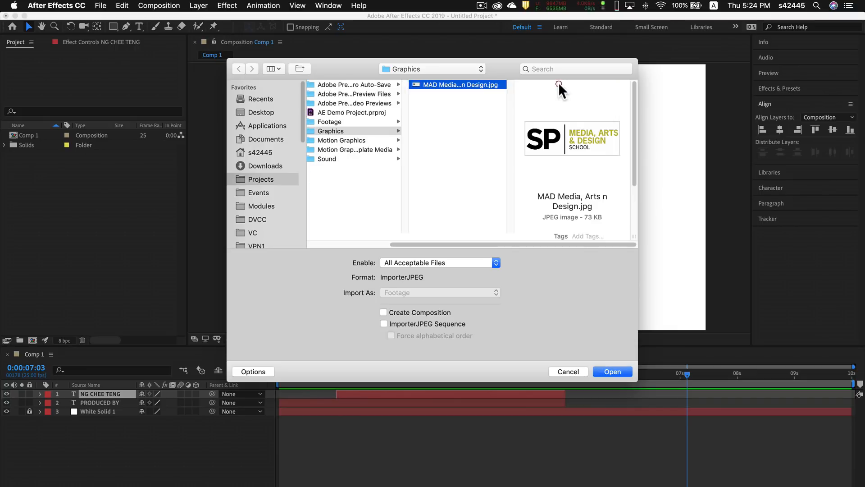
pyautogui.click(613, 372)
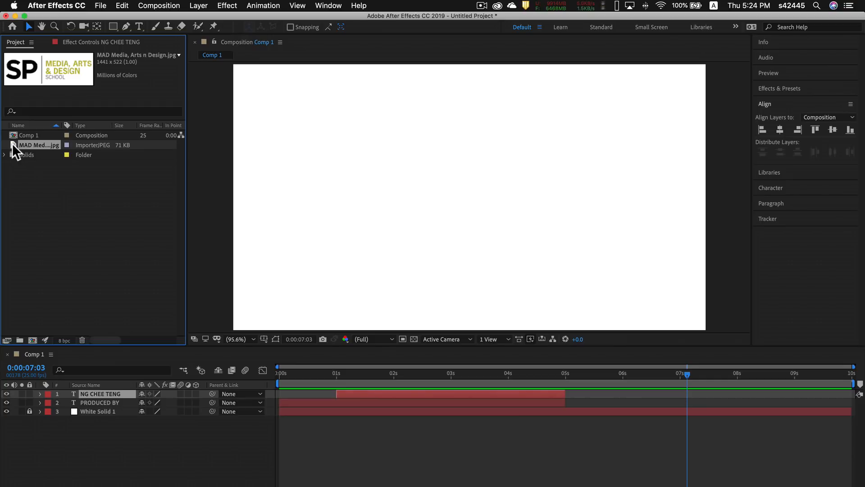
# Drop the logo JPEG into Comp 1 and centre it horizontally and vertically.
pyautogui.moveTo(13, 145); pyautogui.dragTo(468, 199)
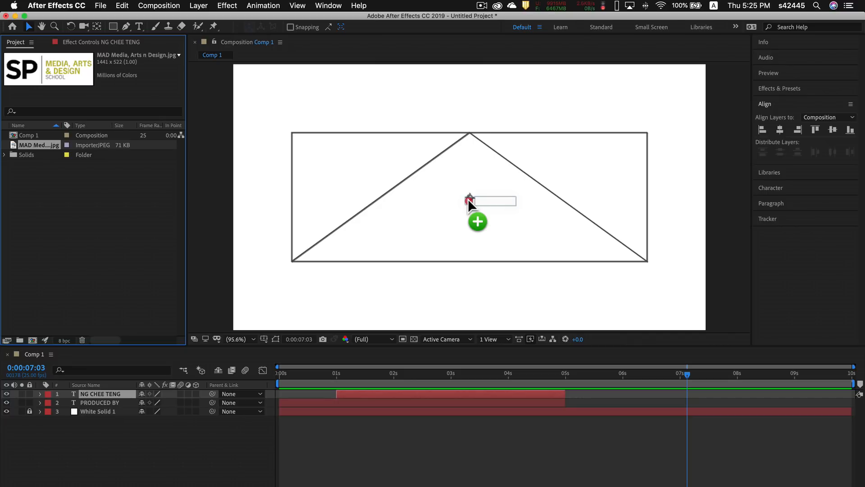
pyautogui.moveTo(467, 199); pyautogui.dragTo(468, 199)
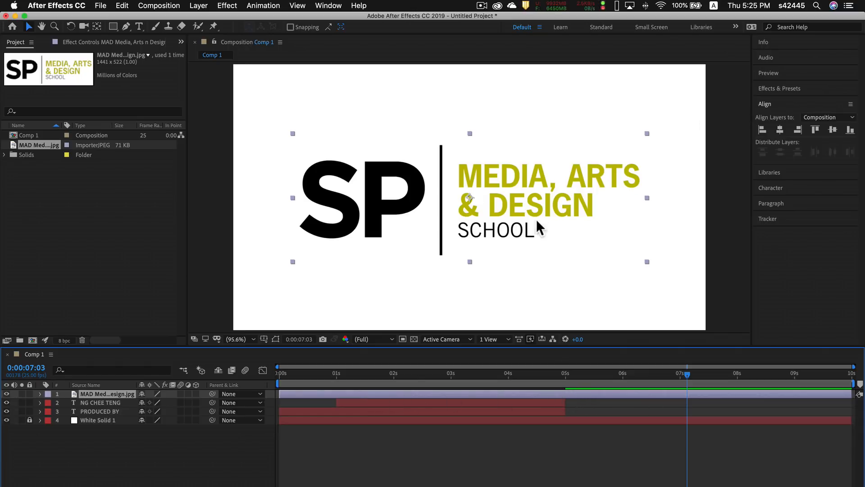
pyautogui.click(781, 129)
pyautogui.click(831, 129)
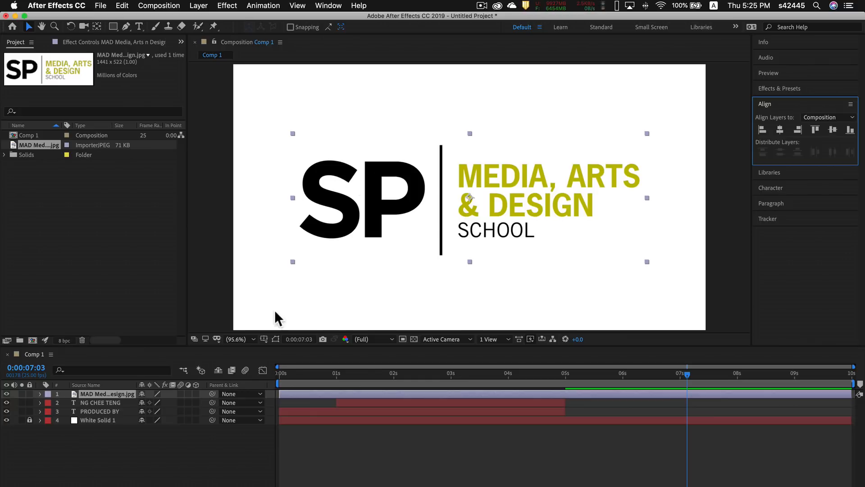
# Turn on the Title/Action Safe guides and move the playhead back to about 2 seconds.
pyautogui.click(264, 338)
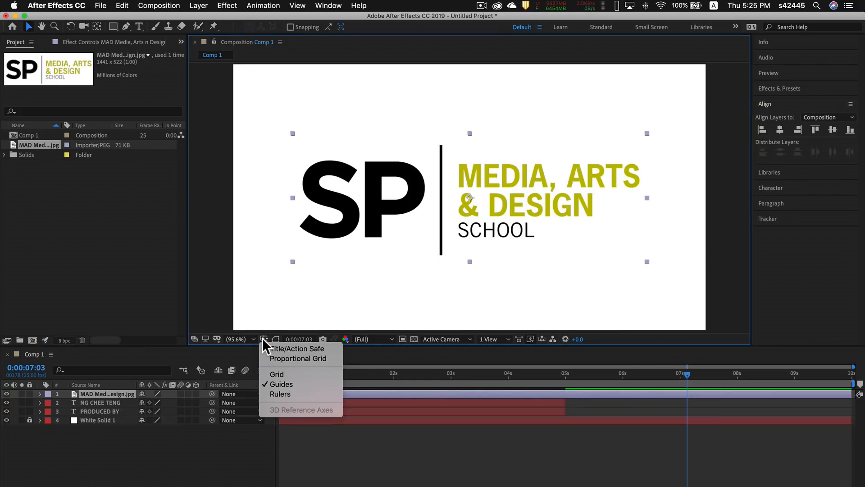
pyautogui.click(305, 352)
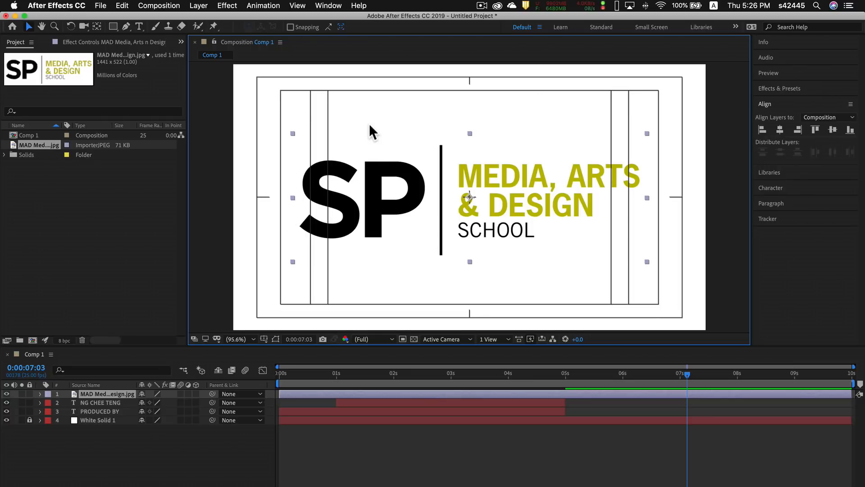
pyautogui.moveTo(556, 377); pyautogui.dragTo(409, 370)
# Move the logo layer's in-point to about 6 seconds and scrub to 7 seconds to check it.
pyautogui.click(575, 406)
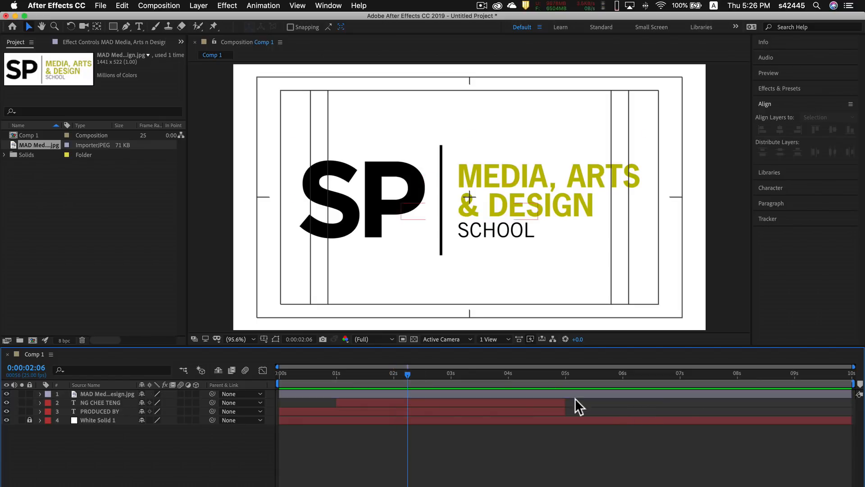
pyautogui.click(424, 373)
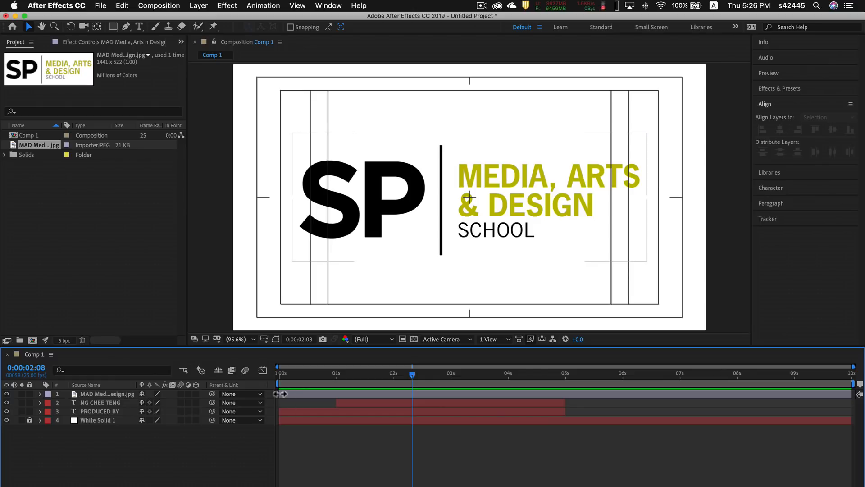
pyautogui.moveTo(279, 393); pyautogui.dragTo(622, 394)
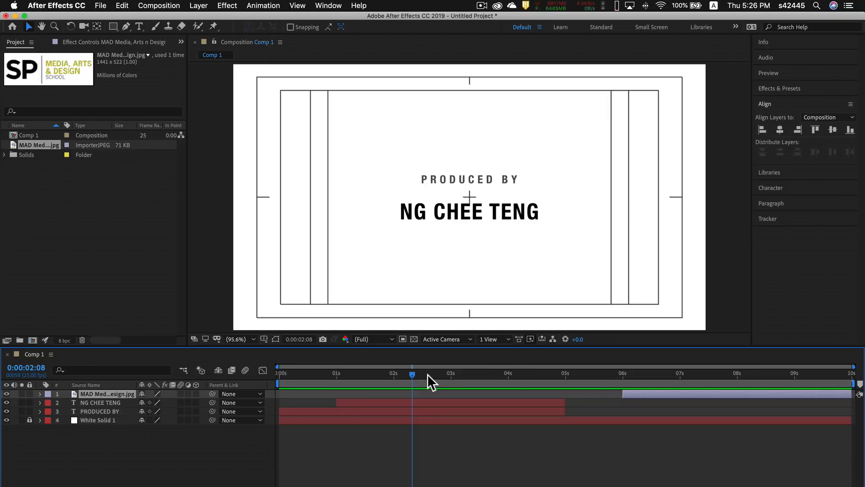
pyautogui.moveTo(410, 374); pyautogui.dragTo(401, 374)
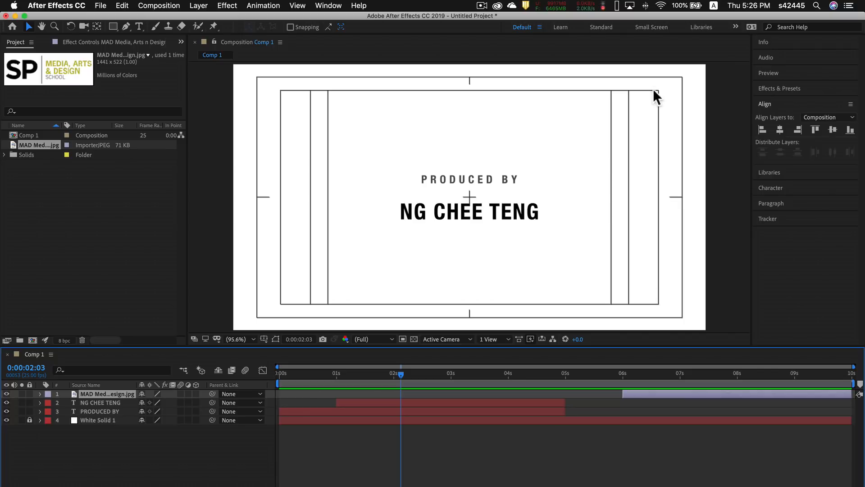
pyautogui.moveTo(630, 374); pyautogui.dragTo(680, 379)
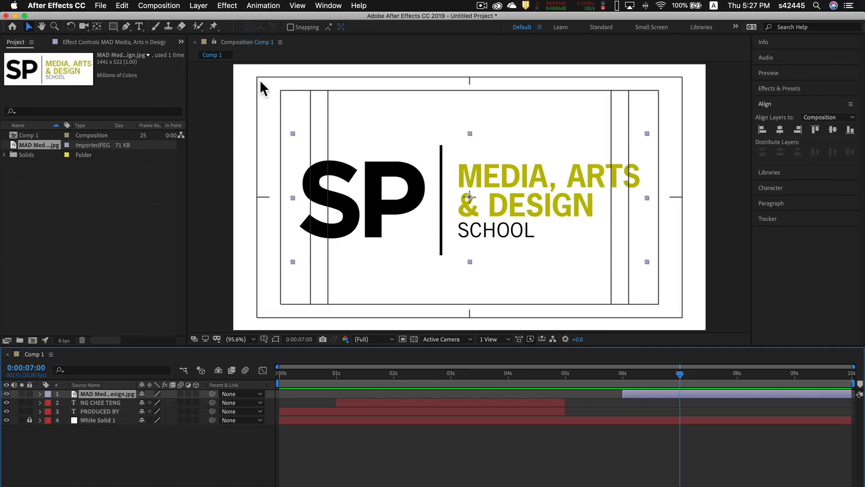
# Hide the Title/Action Safe guides, preview Comp 1 from 0, and scrub to the logo's entrance.
pyautogui.click(265, 337)
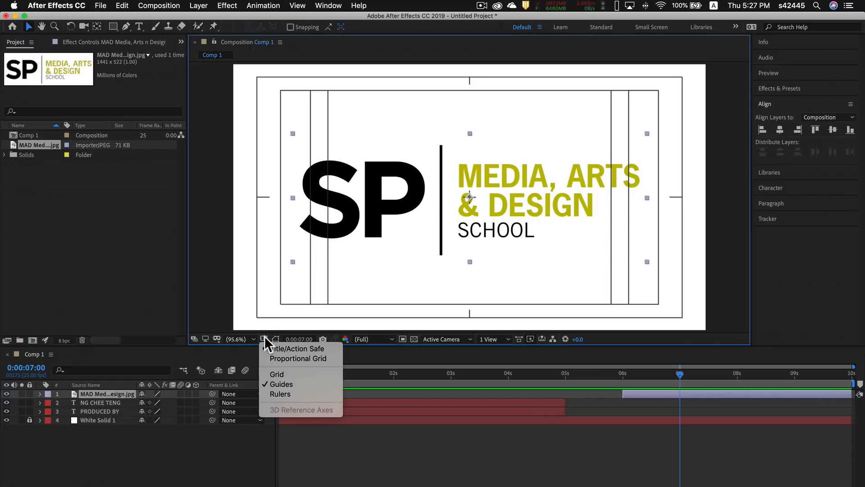
pyautogui.click(296, 347)
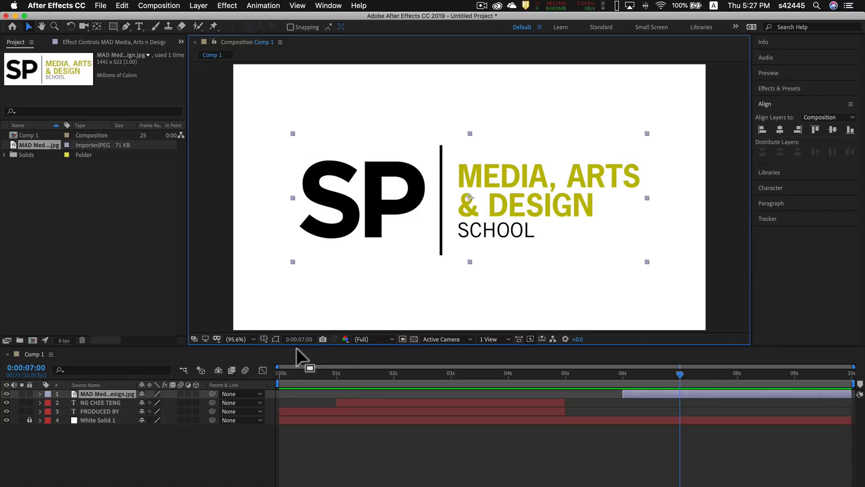
pyautogui.moveTo(676, 375); pyautogui.dragTo(248, 379)
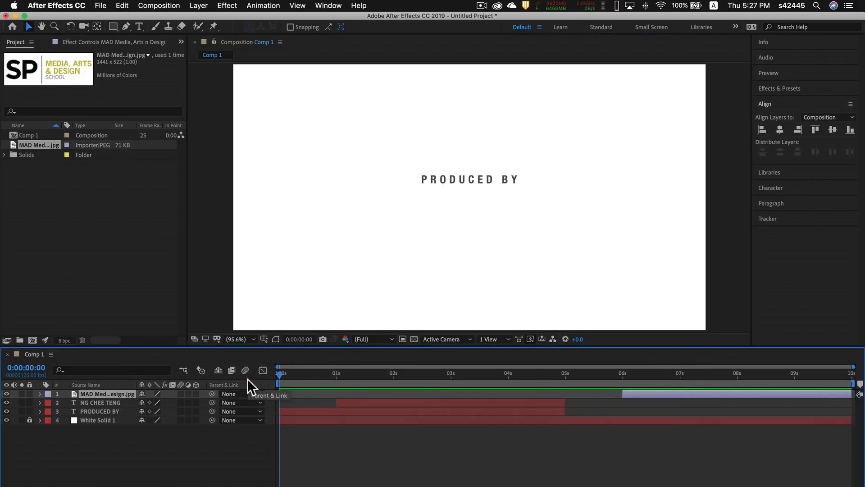
pyautogui.press('space')
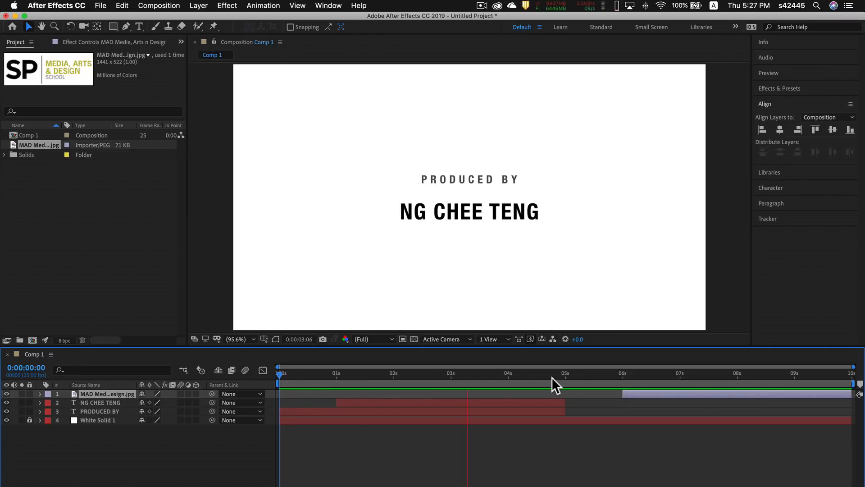
pyautogui.press('space')
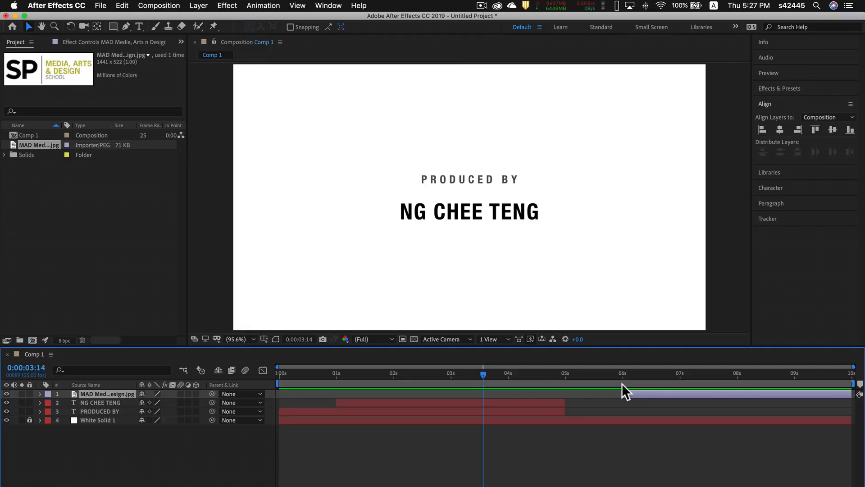
pyautogui.moveTo(521, 383); pyautogui.dragTo(195, 375)
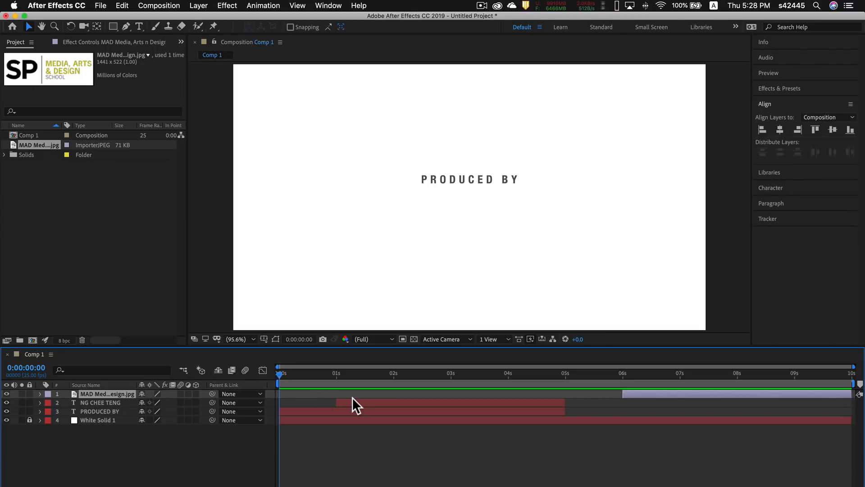
# Select layer 3, the PRODUCED BY text layer, in the Timeline.
pyautogui.click(337, 410)
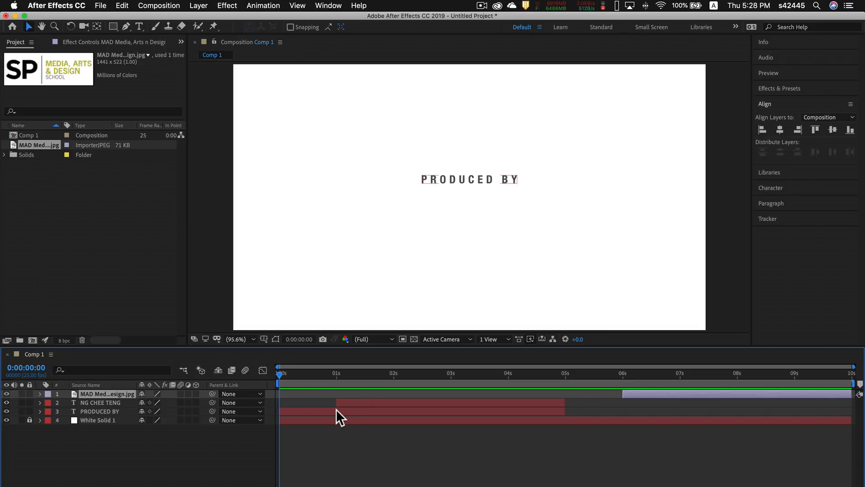
pyautogui.click(310, 410)
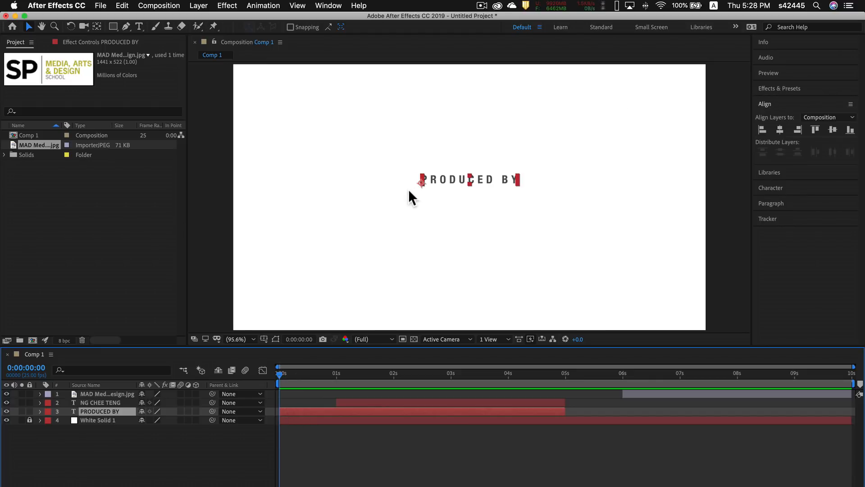
# Expand Animation Presets > Text in Effects & Presets, then choose Browse Presets to open them in Bridge.
pyautogui.click(784, 88)
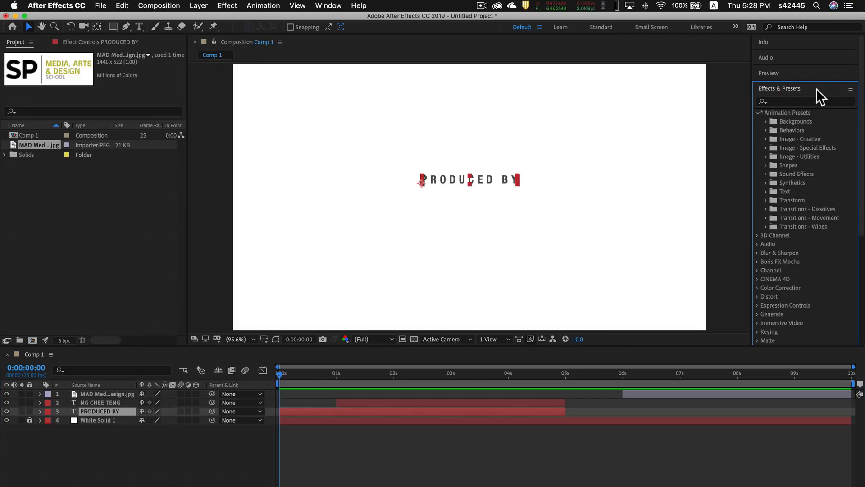
pyautogui.click(757, 112)
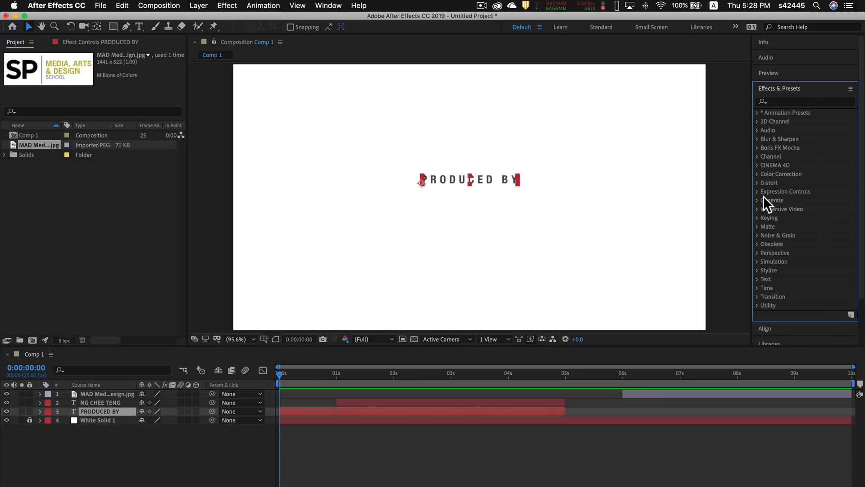
pyautogui.click(757, 113)
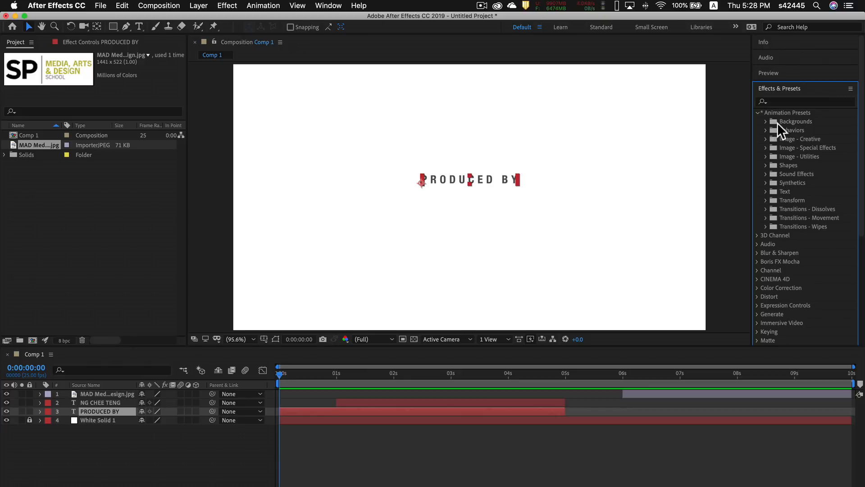
pyautogui.click(766, 191)
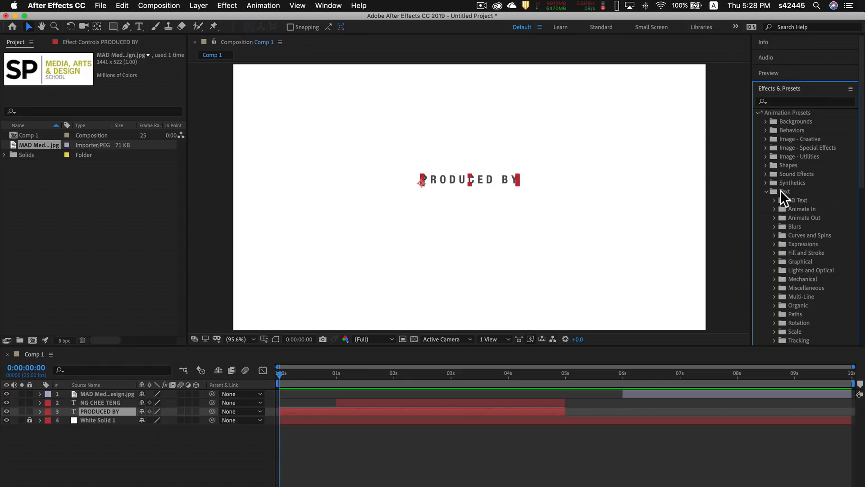
pyautogui.scroll(-2, 791, 194)
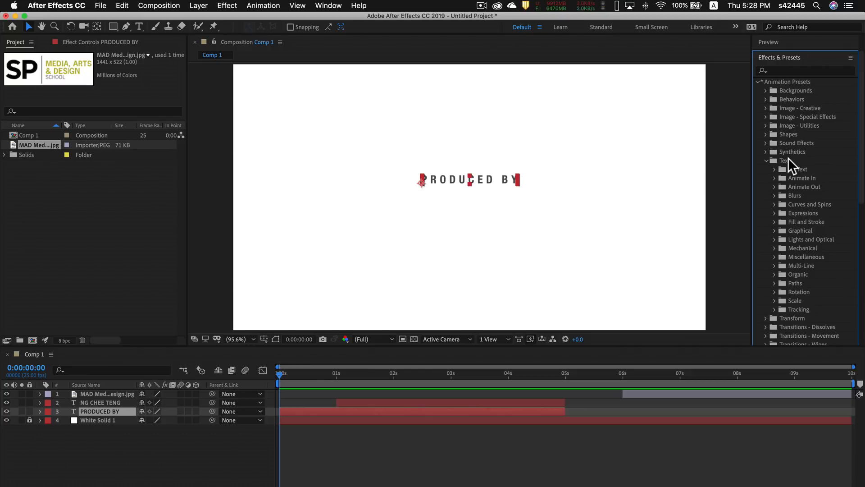
pyautogui.scroll(2, 809, 159)
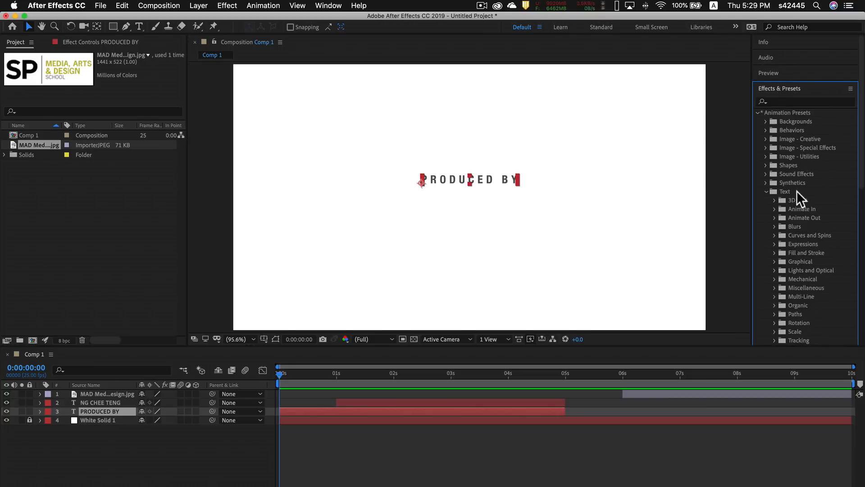
pyautogui.scroll(-2, 804, 234)
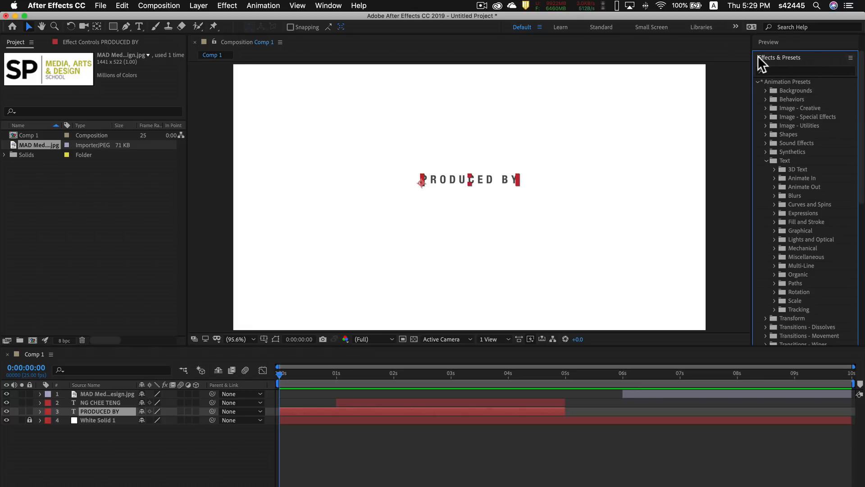
pyautogui.click(850, 58)
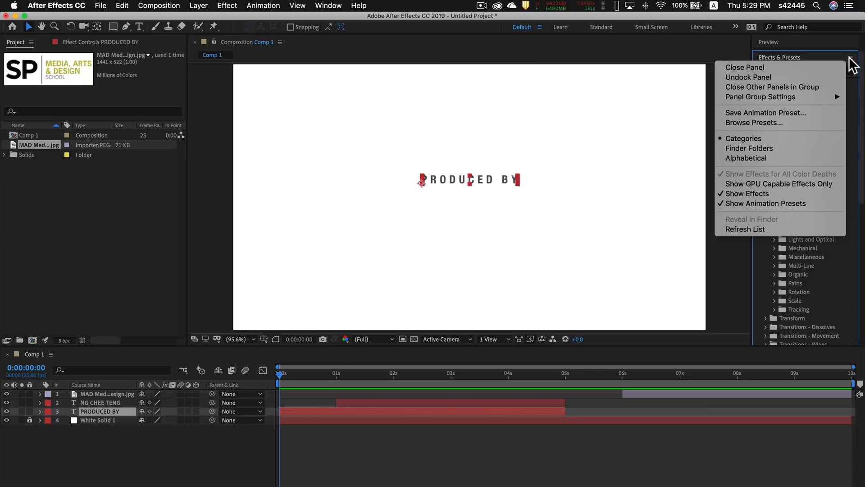
pyautogui.click(789, 122)
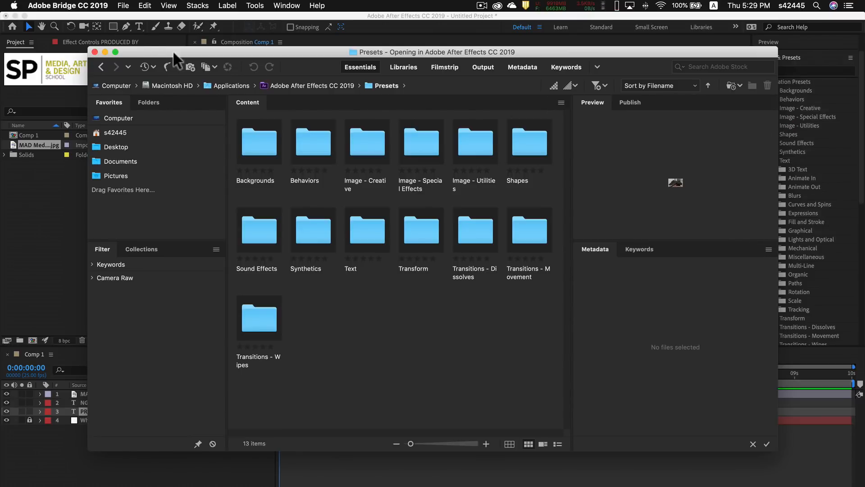
# Open Text > Blurs in Bridge, preview Bullet Train, Evaporate and Foggy, then reselect Bullet Train.
pyautogui.moveTo(170, 53); pyautogui.dragTo(174, 57)
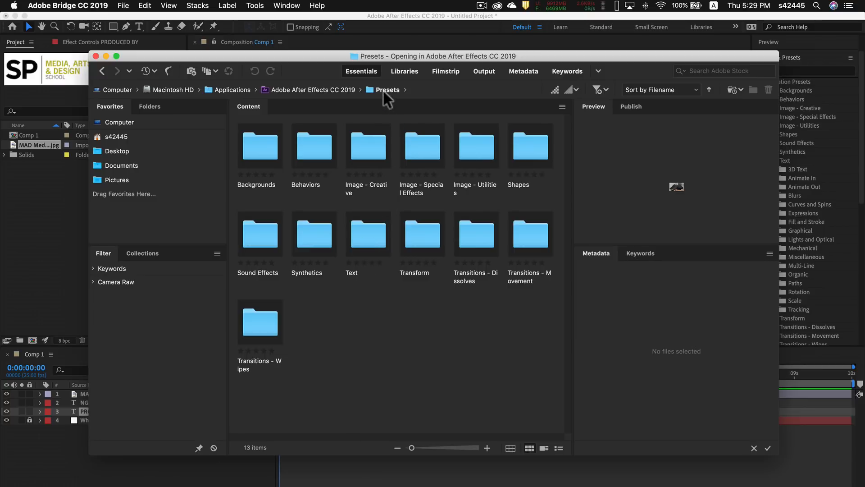
pyautogui.doubleClick(362, 245)
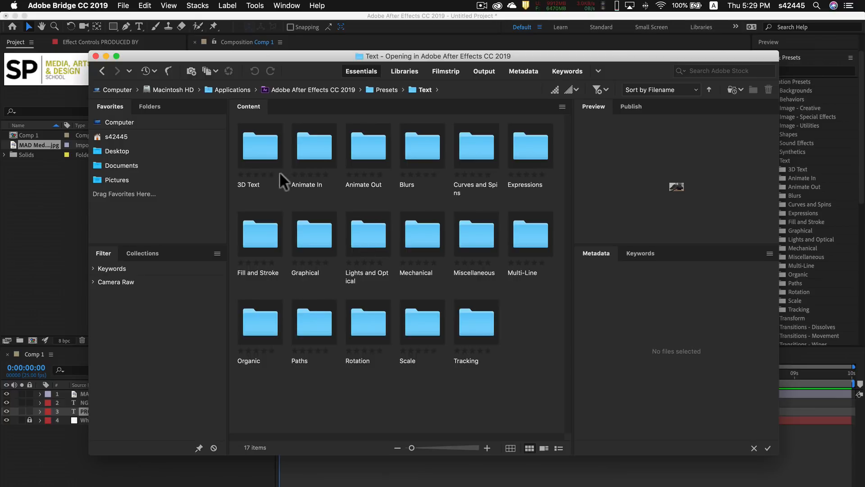
pyautogui.doubleClick(416, 146)
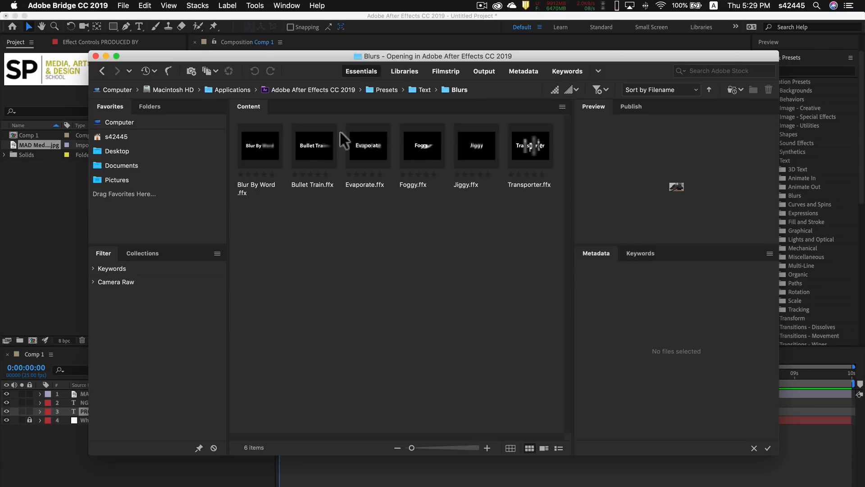
pyautogui.click(309, 151)
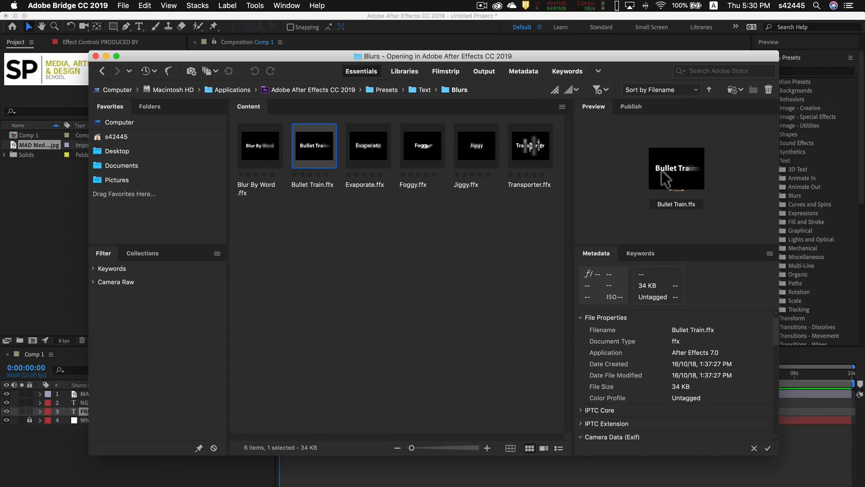
pyautogui.click(368, 154)
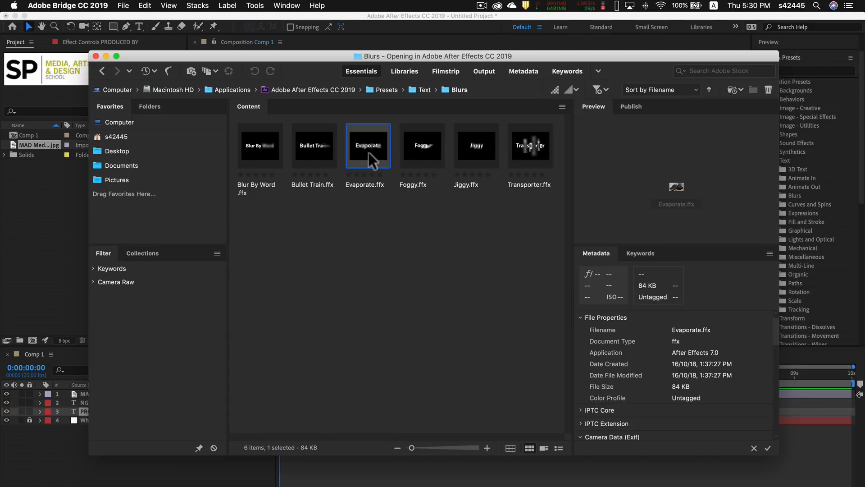
pyautogui.click(424, 147)
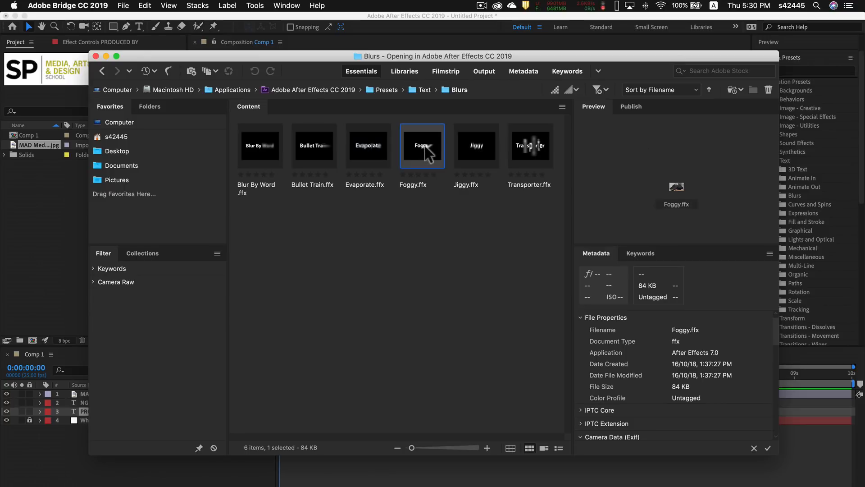
pyautogui.click(320, 149)
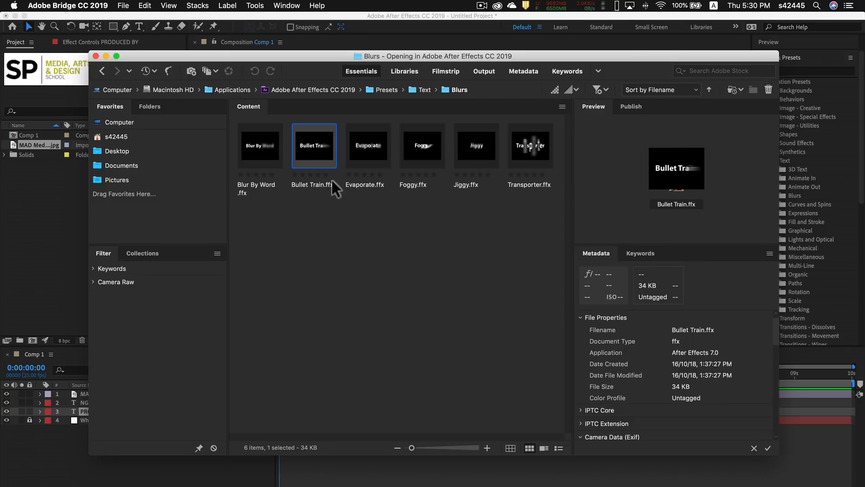
# Place Bullet Train.ffx from Bridge into After Effects on the PRODUCED BY layer.
pyautogui.click(340, 473)
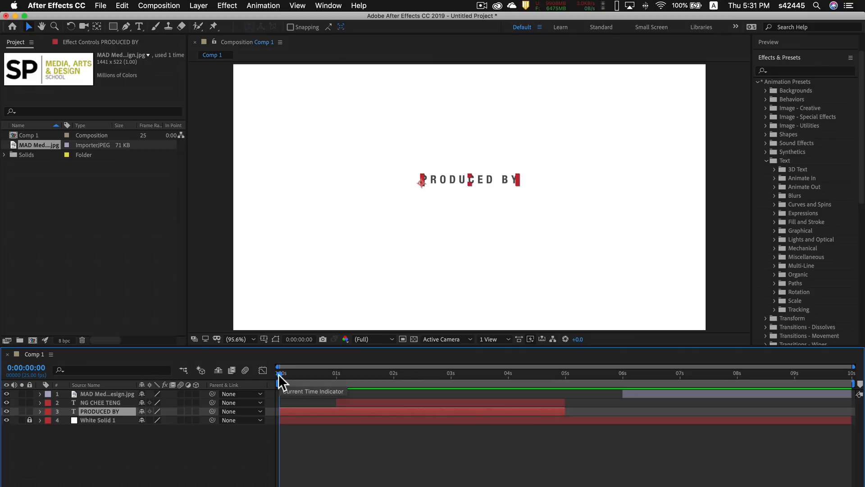
pyautogui.click(604, 483)
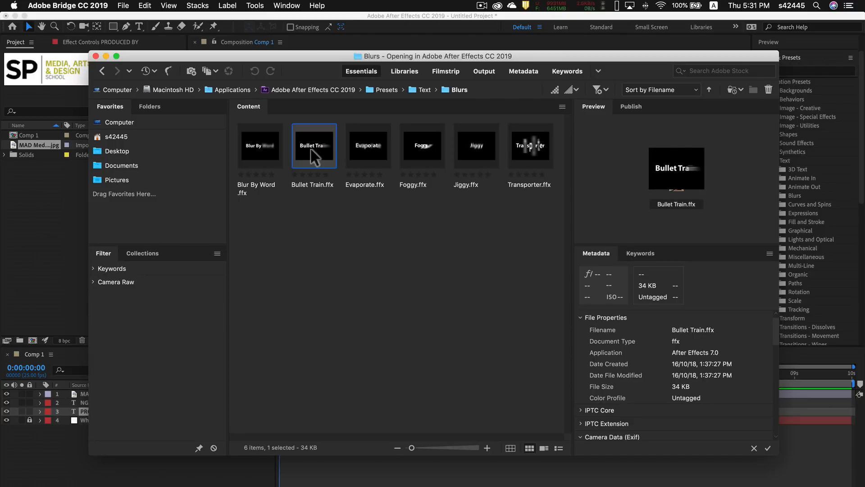
pyautogui.rightClick(311, 150)
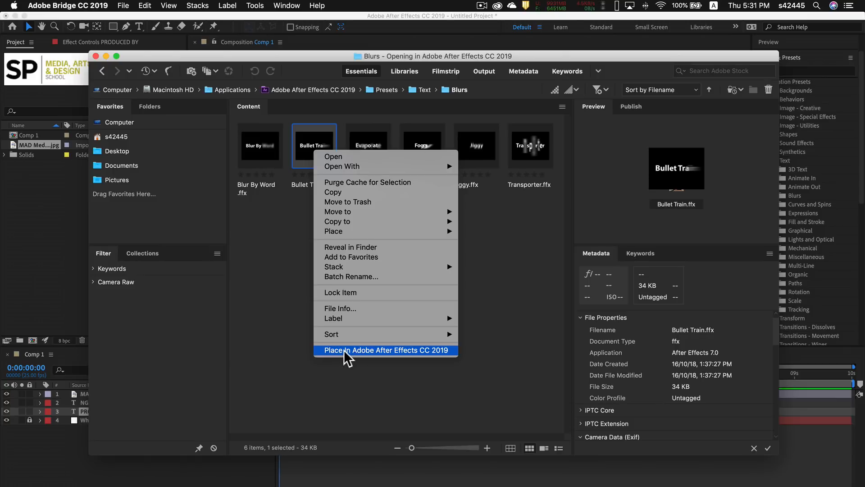
pyautogui.click(396, 350)
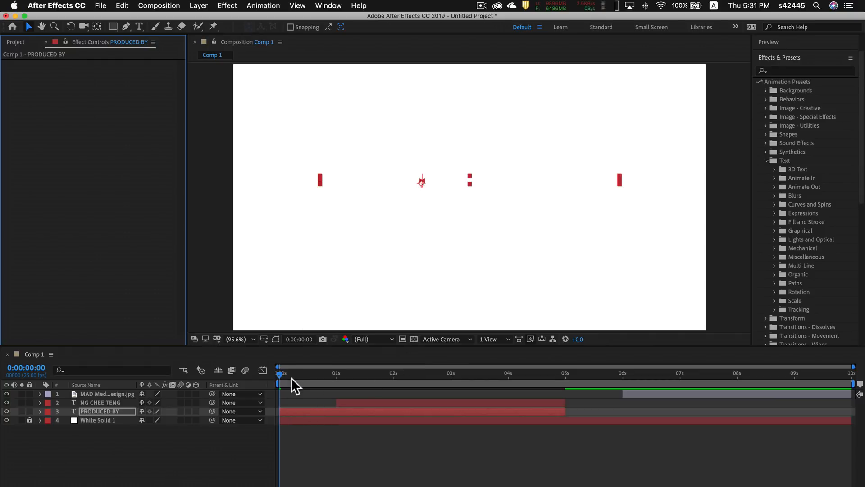
# Scrub and preview the Bullet Train blur-in on PRODUCED BY, then select the NG CHEE TENG layer.
pyautogui.moveTo(294, 372); pyautogui.dragTo(269, 377)
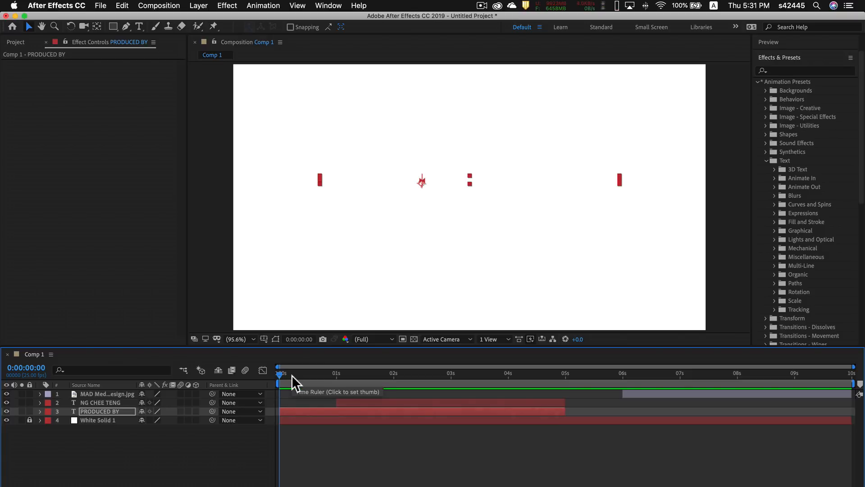
pyautogui.press('space')
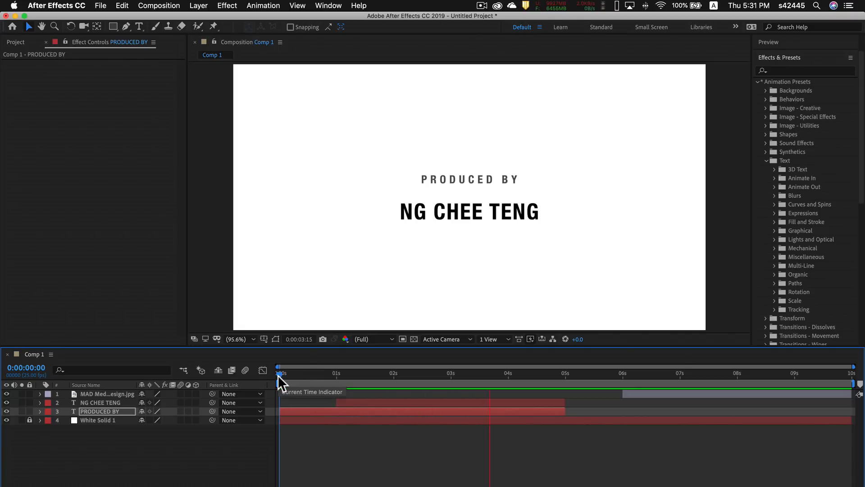
pyautogui.press('space')
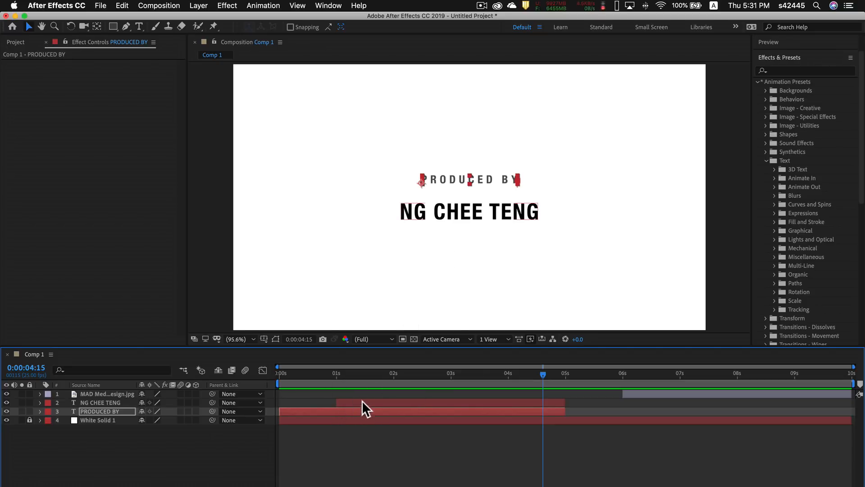
pyautogui.click(377, 401)
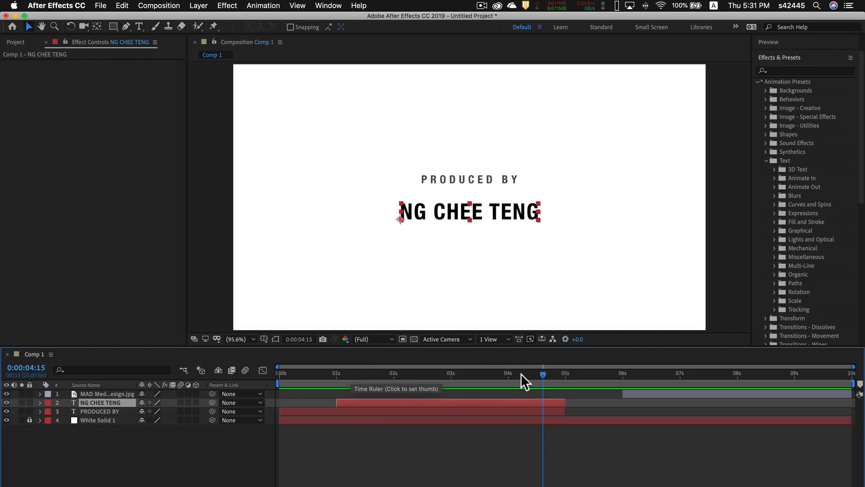
pyautogui.moveTo(542, 372); pyautogui.dragTo(355, 377)
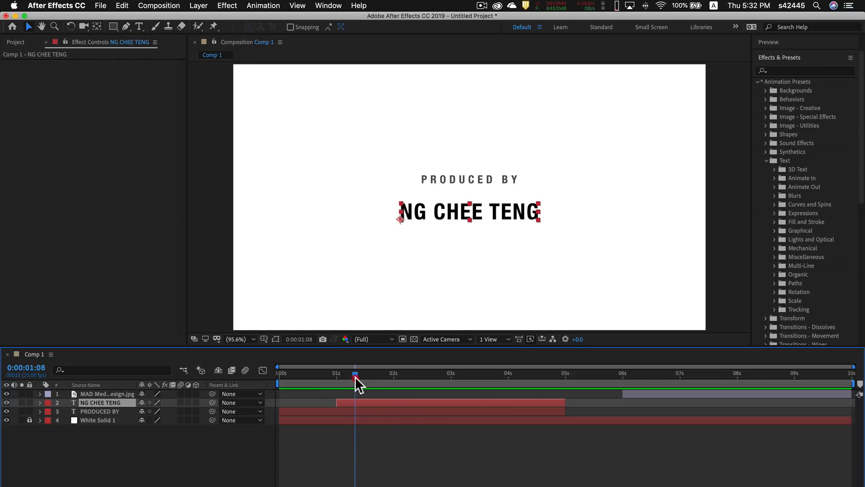
pyautogui.press('shift')
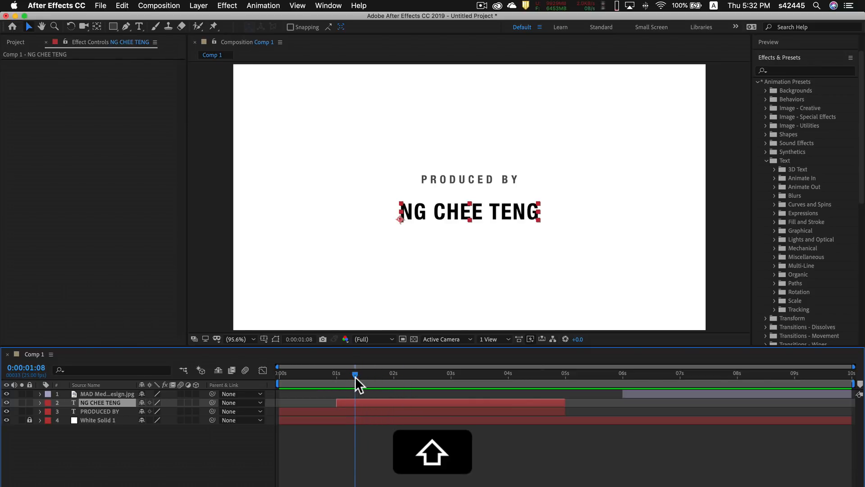
pyautogui.moveTo(353, 377); pyautogui.dragTo(339, 377)
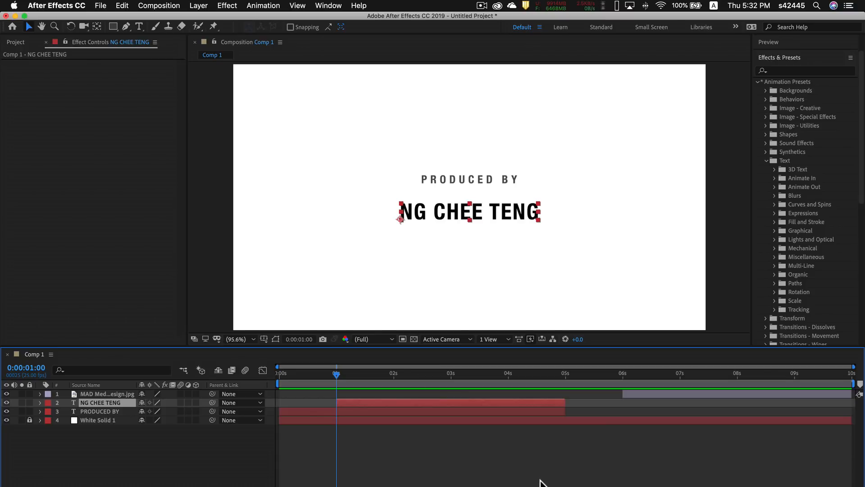
pyautogui.click(608, 481)
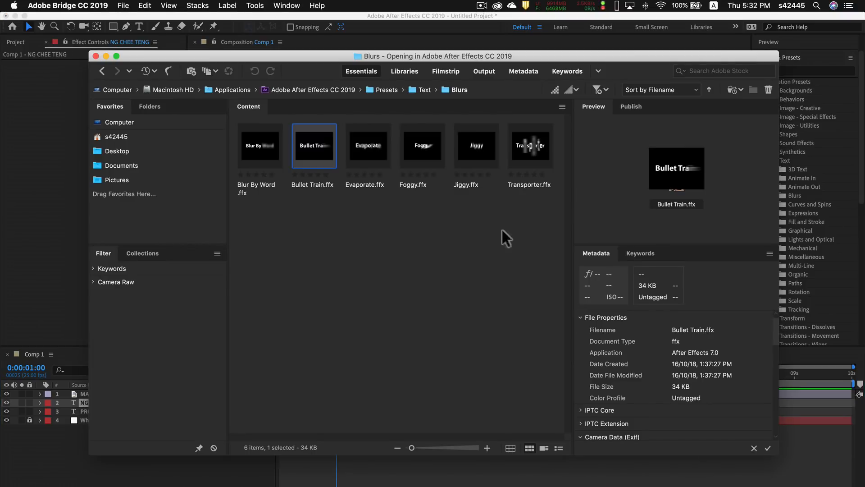
pyautogui.rightClick(314, 147)
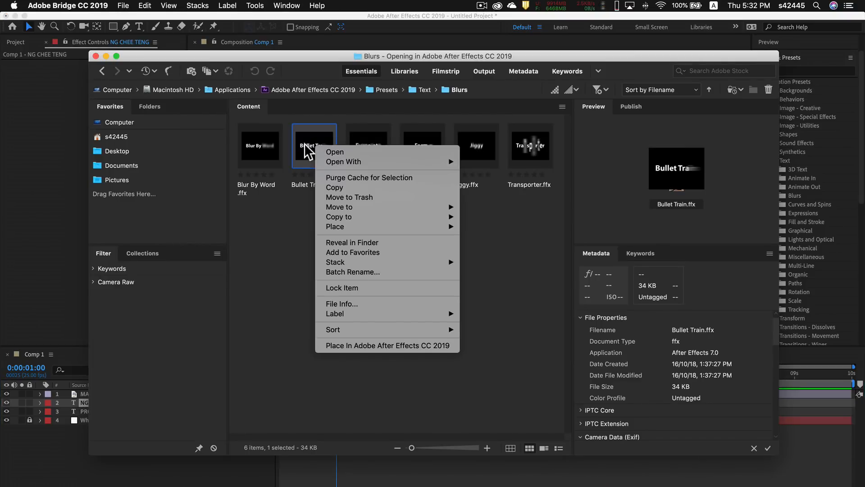
pyautogui.click(374, 344)
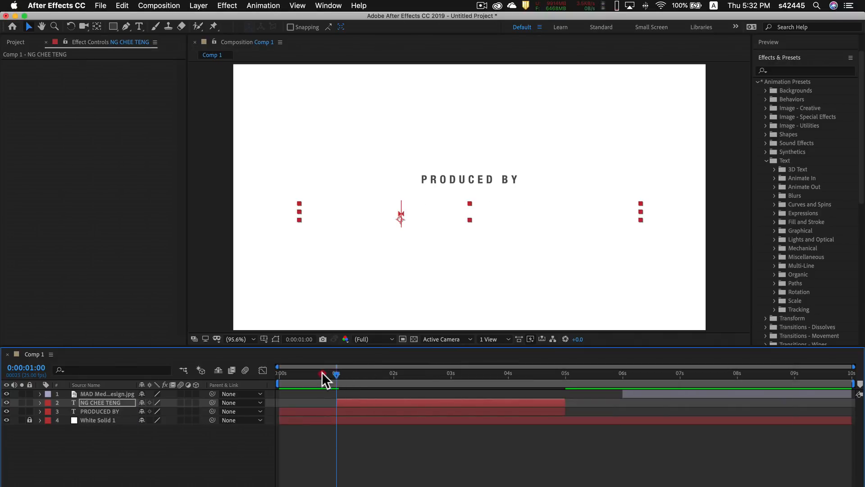
pyautogui.moveTo(322, 373); pyautogui.dragTo(529, 381)
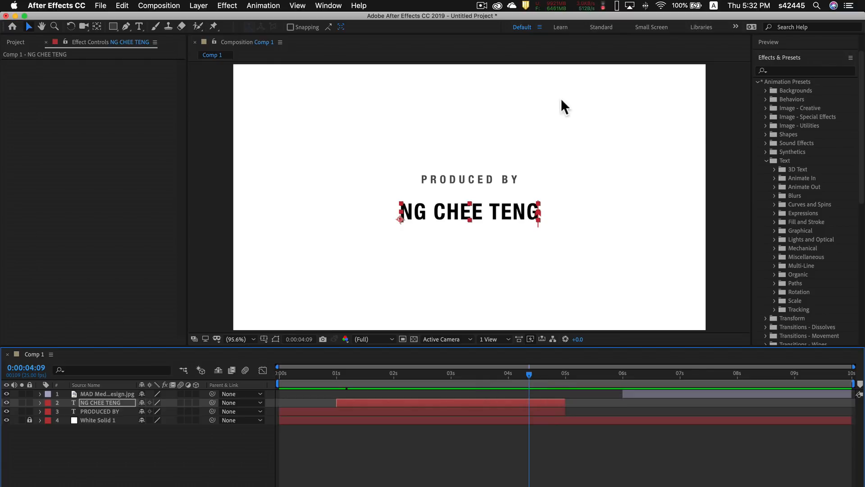
# Collapse the Text presets and search Effects & Presets for 'Fade'.
pyautogui.click(766, 159)
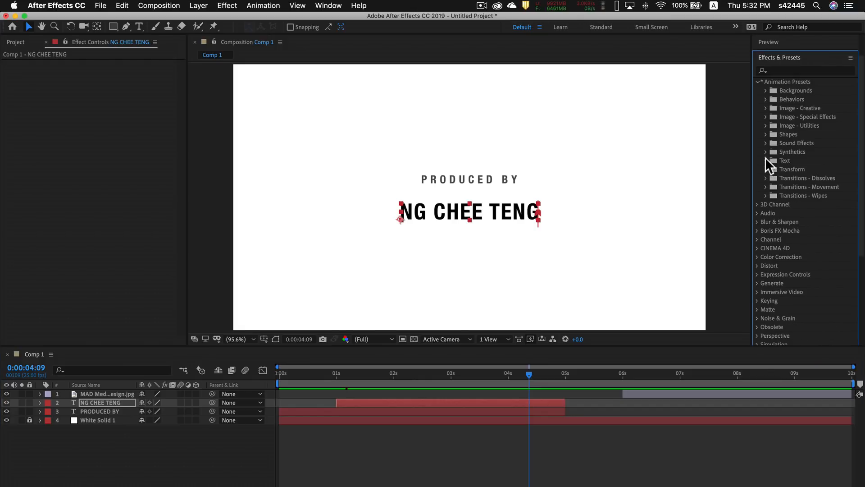
pyautogui.scroll(-5, 771, 208)
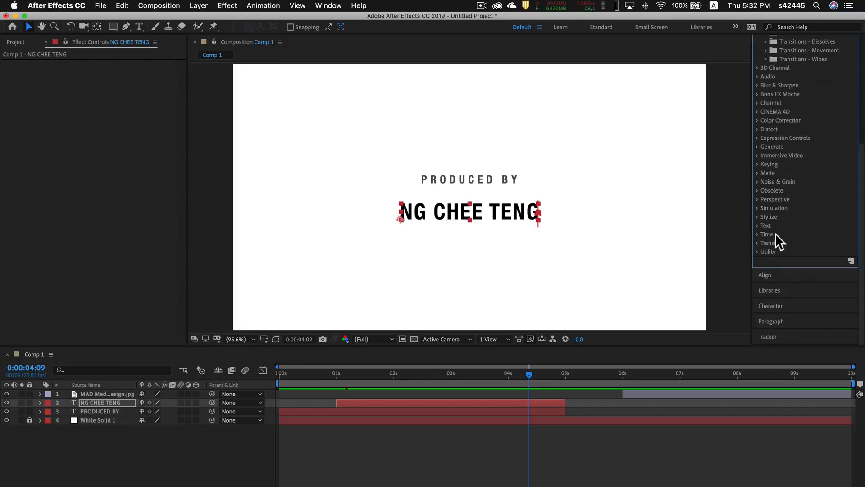
pyautogui.scroll(6, 775, 233)
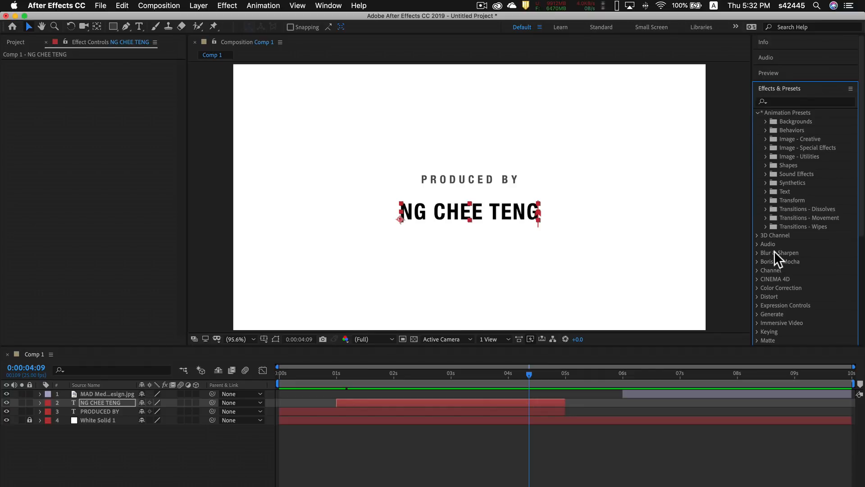
pyautogui.scroll(-5, 774, 250)
pyautogui.scroll(5, 775, 249)
pyautogui.click(778, 100)
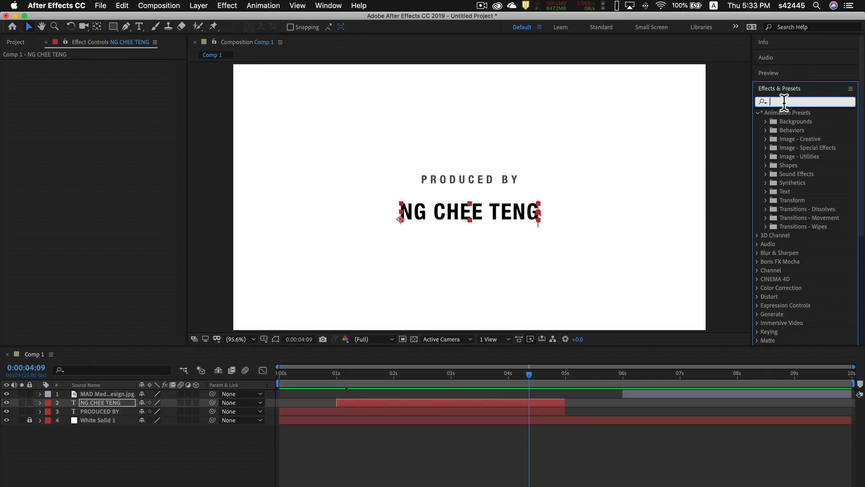
pyautogui.write('Fad')
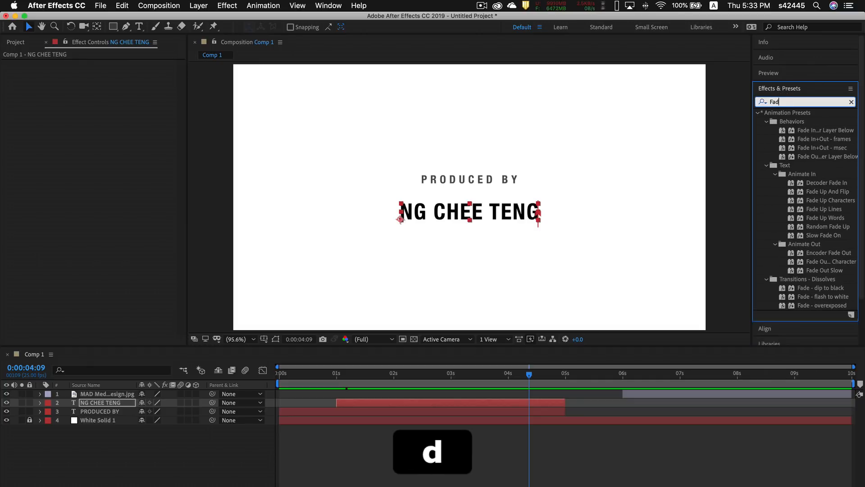
pyautogui.write('e')
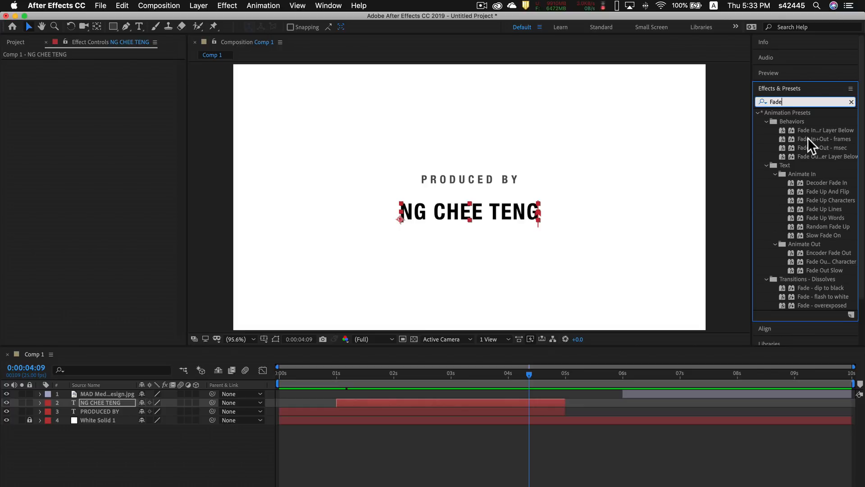
# Apply Fade In+Out - frames to PRODUCED BY and set its fade-in duration to 0 frames.
pyautogui.moveTo(805, 137); pyautogui.dragTo(536, 412)
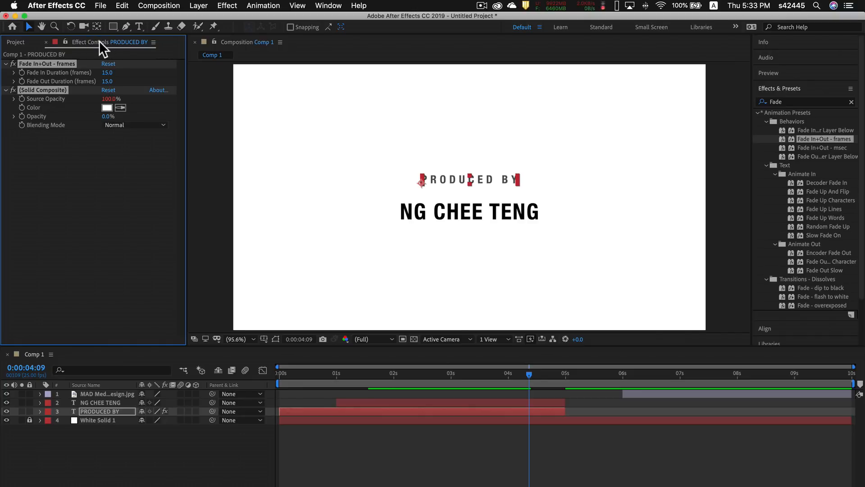
pyautogui.click(227, 6)
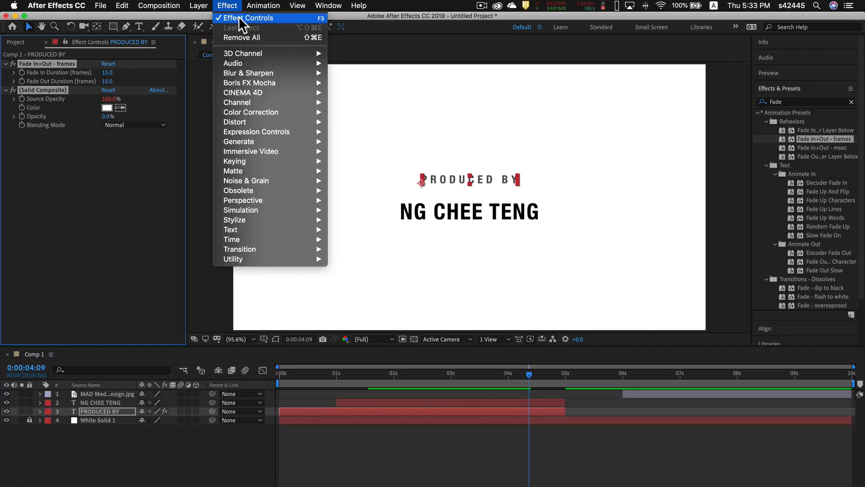
pyautogui.click(88, 180)
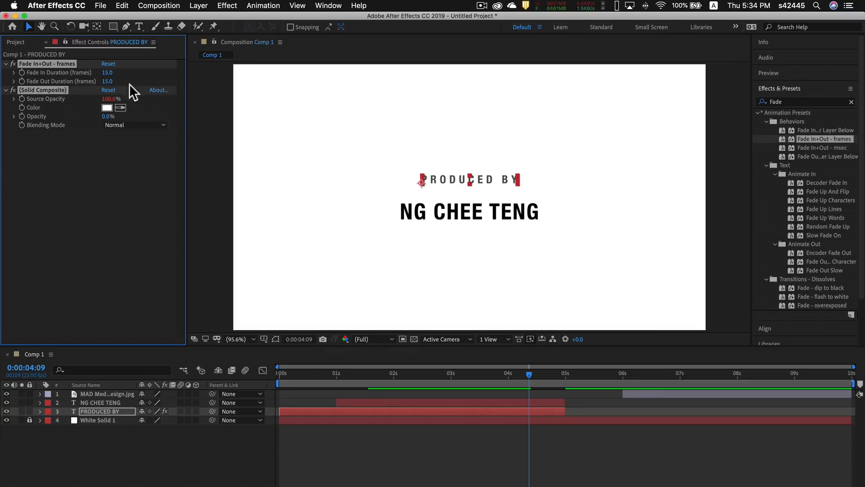
pyautogui.moveTo(108, 73); pyautogui.dragTo(76, 74)
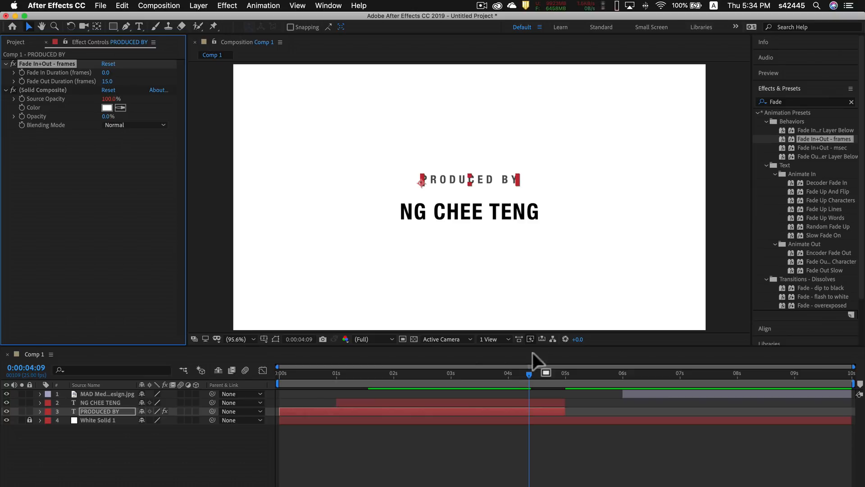
pyautogui.moveTo(532, 374); pyautogui.dragTo(489, 375)
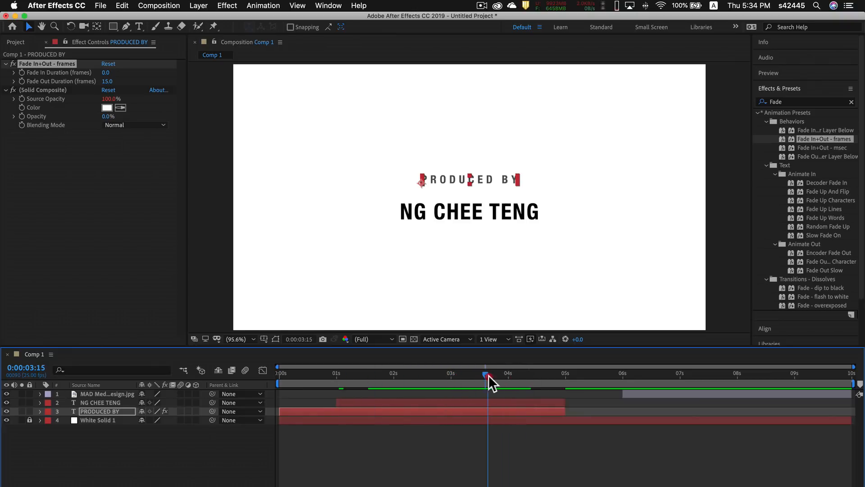
pyautogui.press('space')
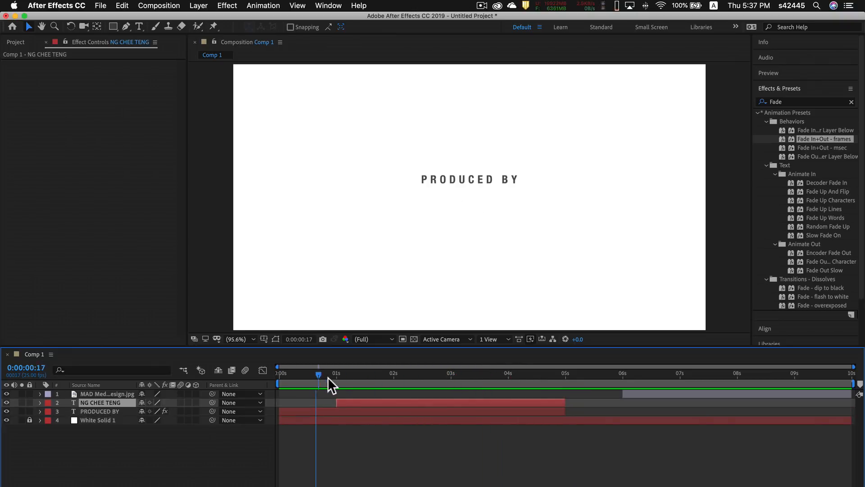
pyautogui.moveTo(328, 377); pyautogui.dragTo(518, 382)
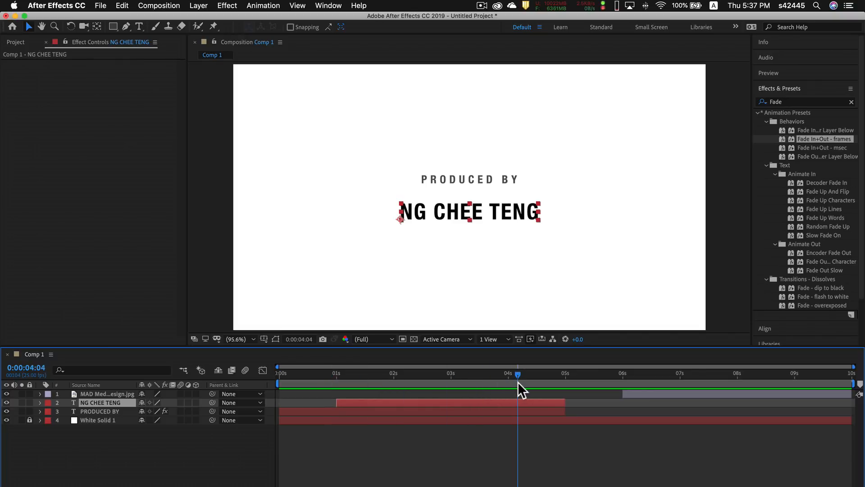
pyautogui.click(533, 410)
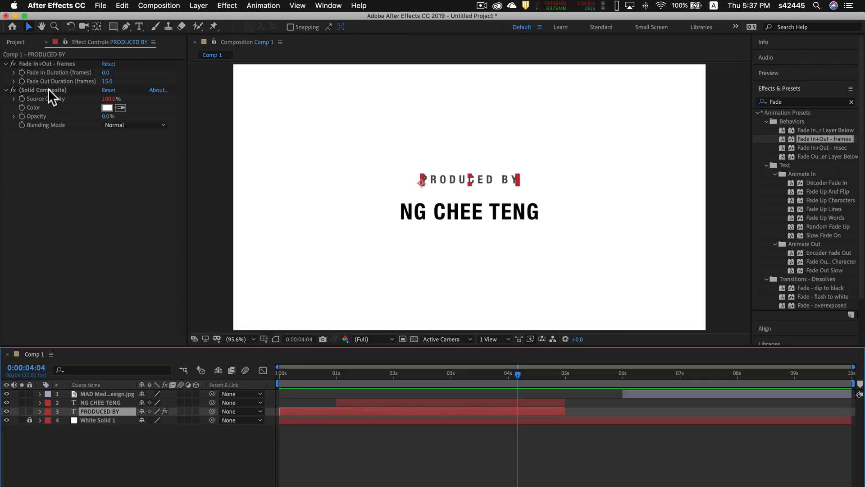
# Copy the Fade In+Out - frames and Solid Composite effects from PRODUCED BY.
pyautogui.click(72, 142)
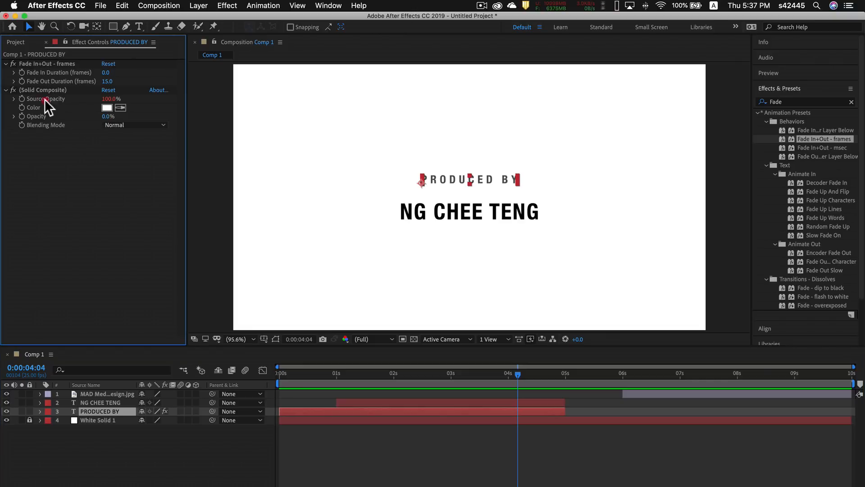
pyautogui.click(39, 64)
pyautogui.keyDown('shift'); pyautogui.click(40, 91); pyautogui.keyUp('shift')
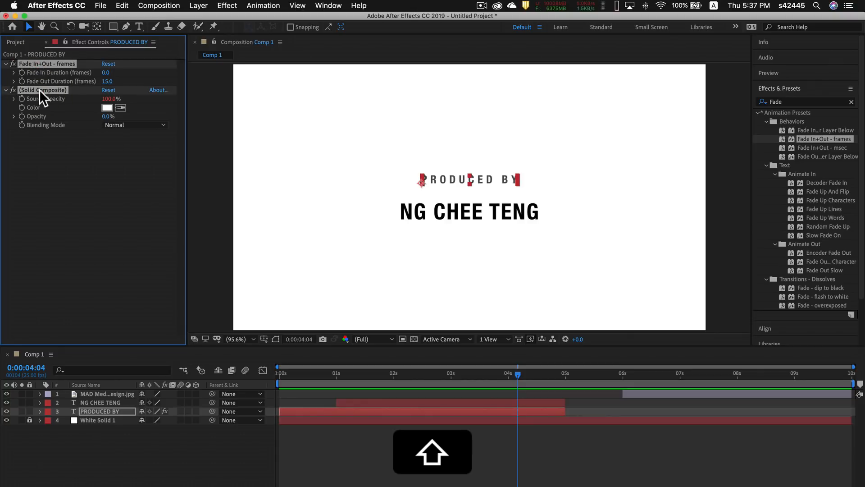
pyautogui.press('super')
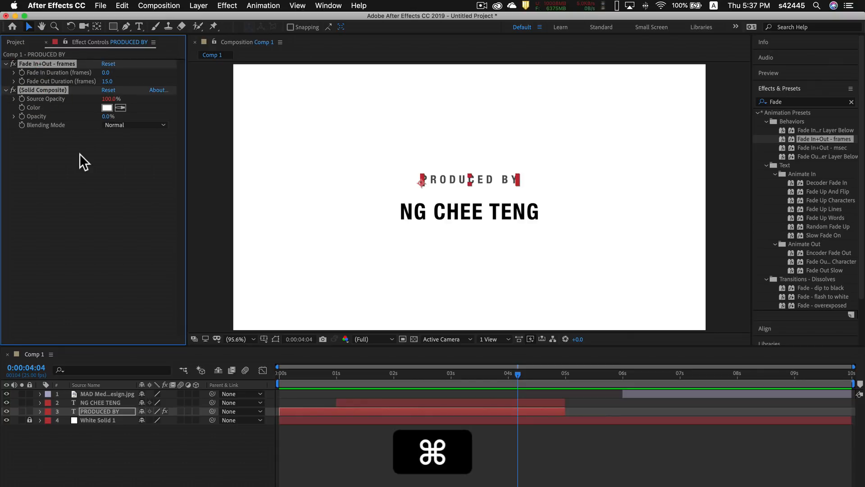
pyautogui.press('super+c')
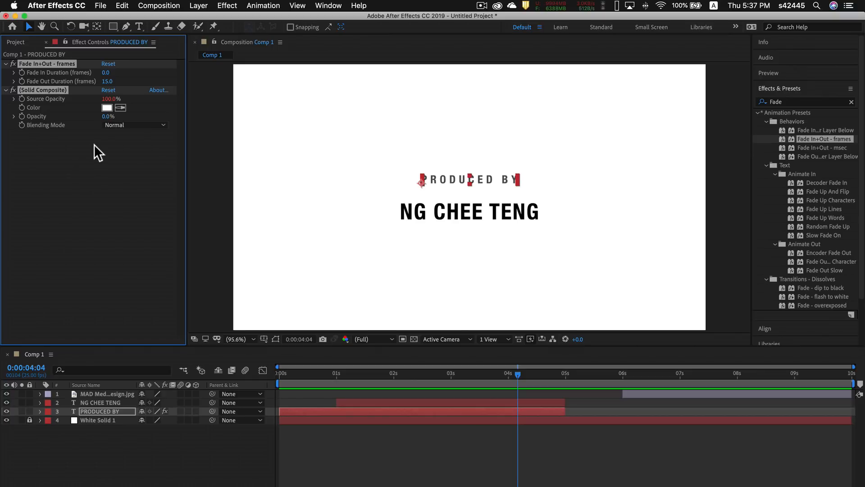
pyautogui.click(523, 402)
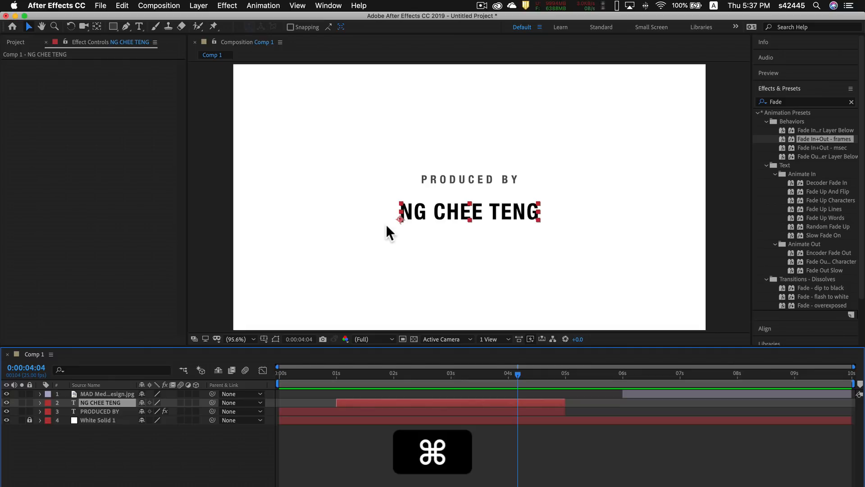
pyautogui.press('cmd+v')
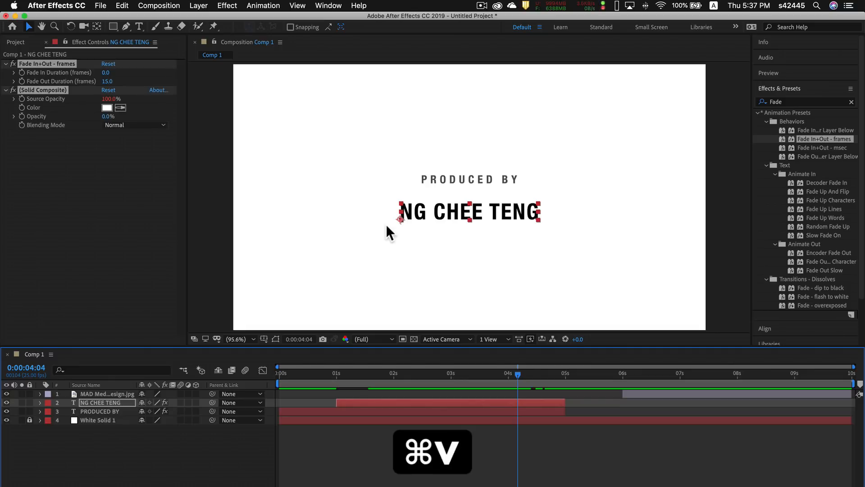
pyautogui.moveTo(521, 373); pyautogui.dragTo(538, 381)
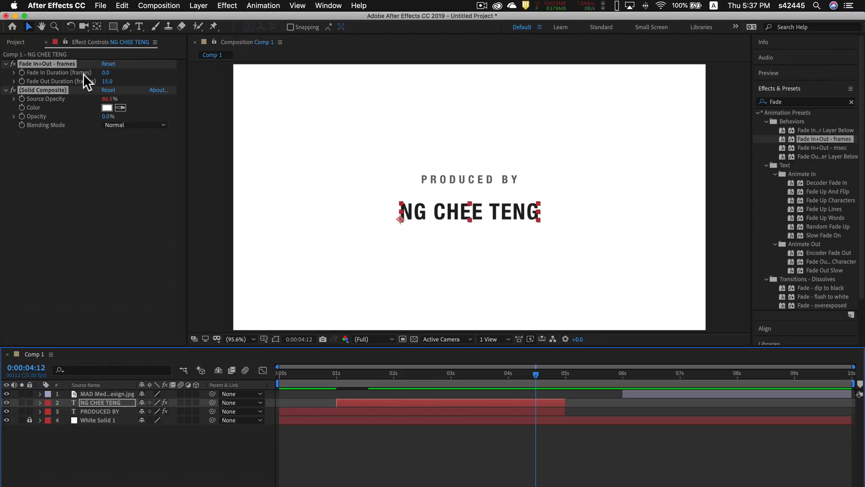
pyautogui.moveTo(538, 380); pyautogui.dragTo(629, 382)
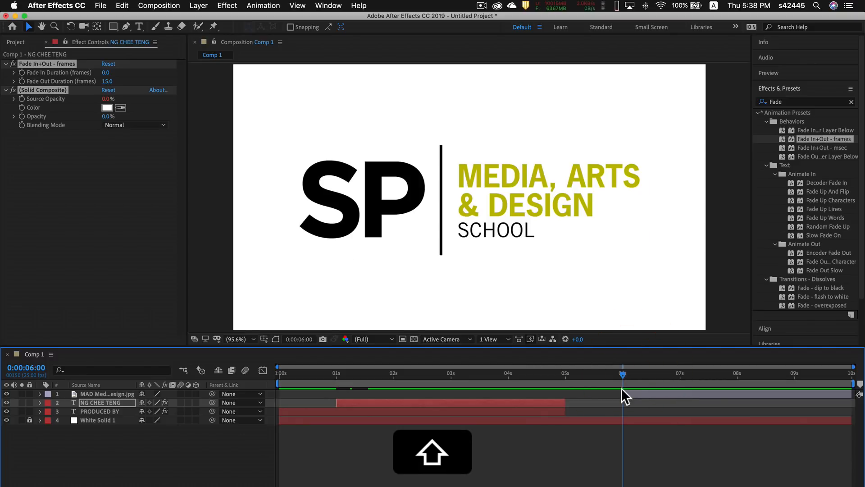
# With the SP logo layer selected, place Bridge's Card Wipe - 3D pixelstorm preset from Transitions - Movement onto it.
pyautogui.click(635, 393)
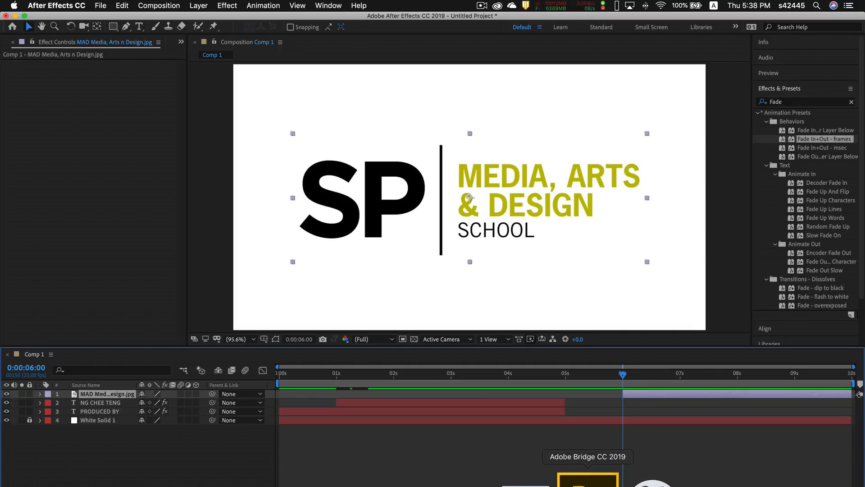
pyautogui.click(591, 449)
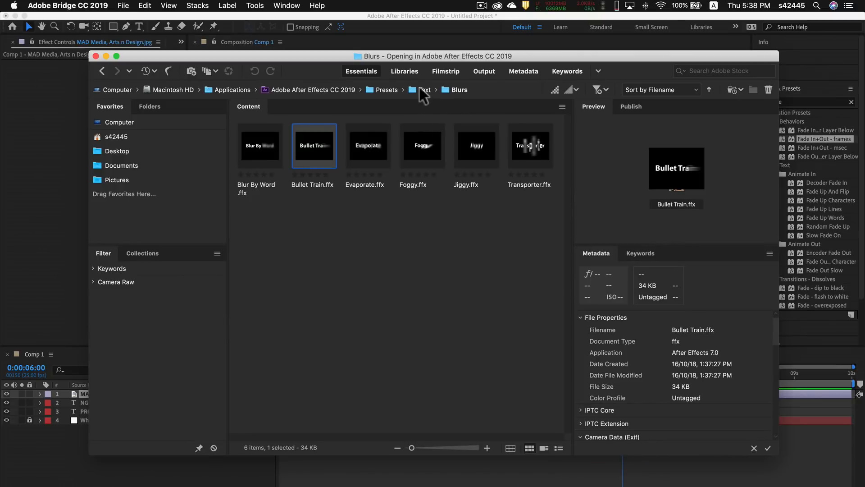
pyautogui.click(388, 89)
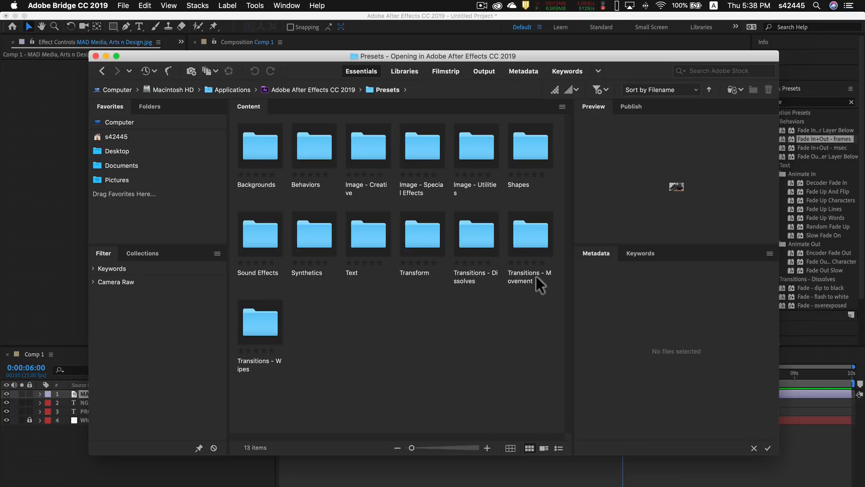
pyautogui.doubleClick(530, 239)
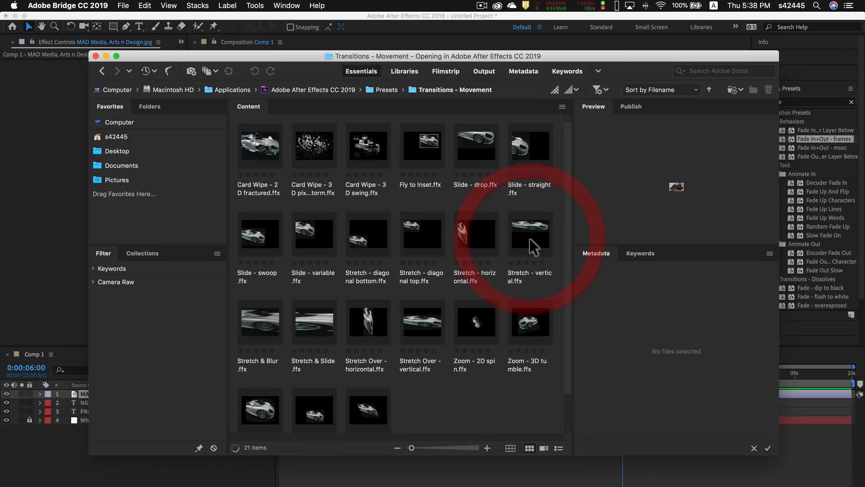
pyautogui.click(316, 153)
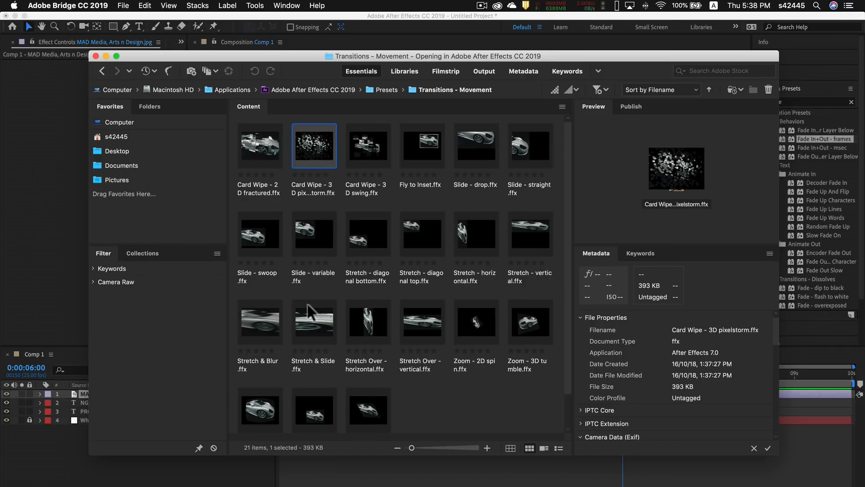
pyautogui.rightClick(317, 146)
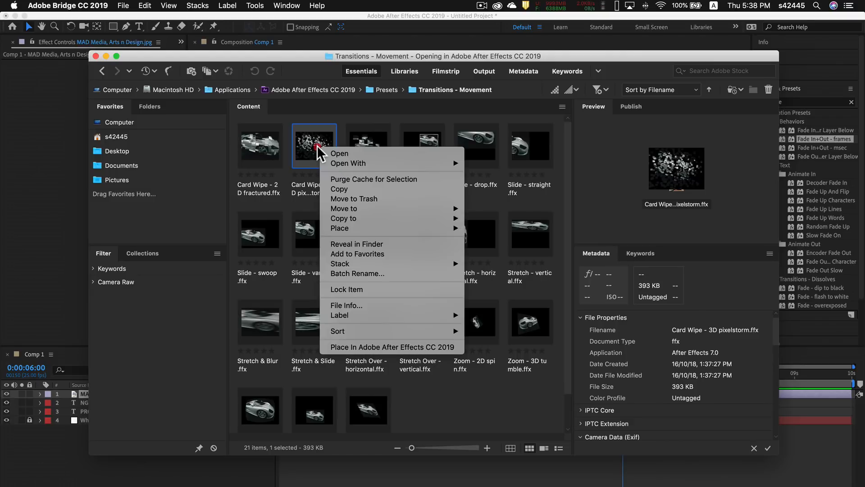
pyautogui.click(406, 345)
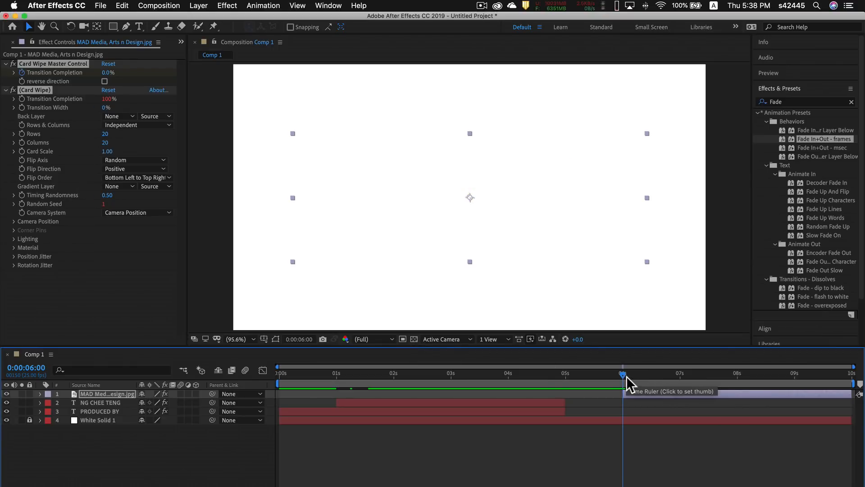
# Play the logo's Card Wipe transition and stop once the logo is fully revealed.
pyautogui.press('space')
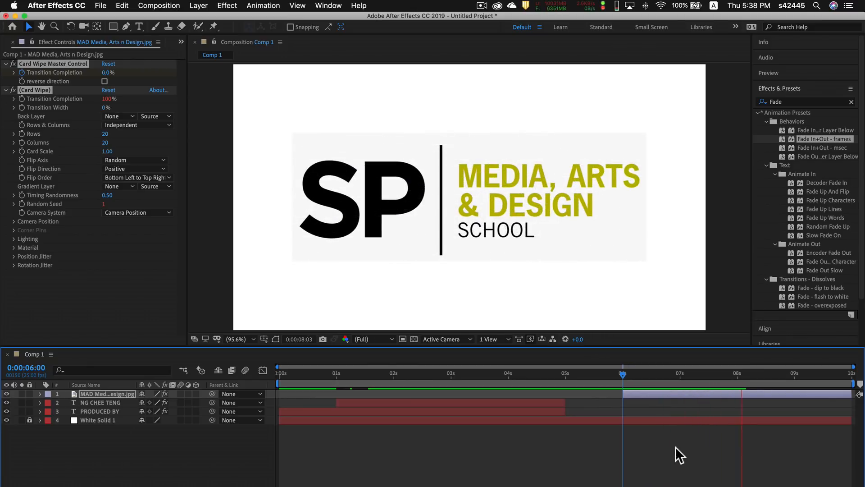
pyautogui.press('space')
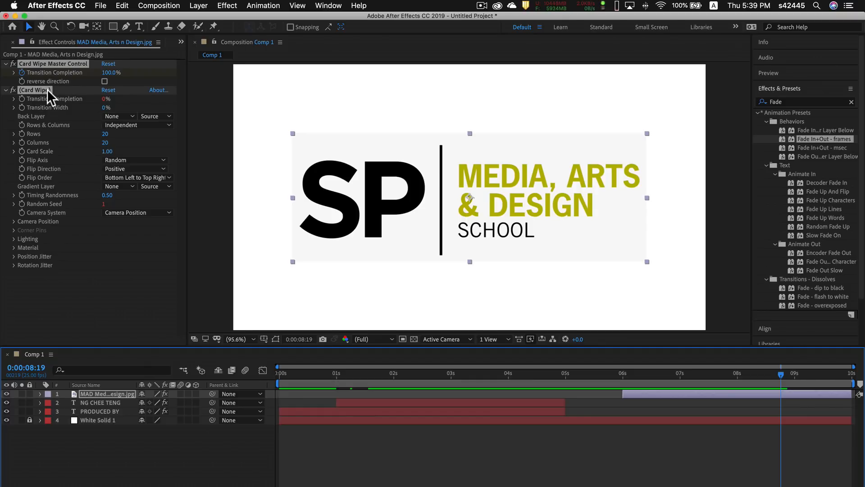
# Set the Card Wipe's Lighting > Light Depth to 5.
pyautogui.click(15, 237)
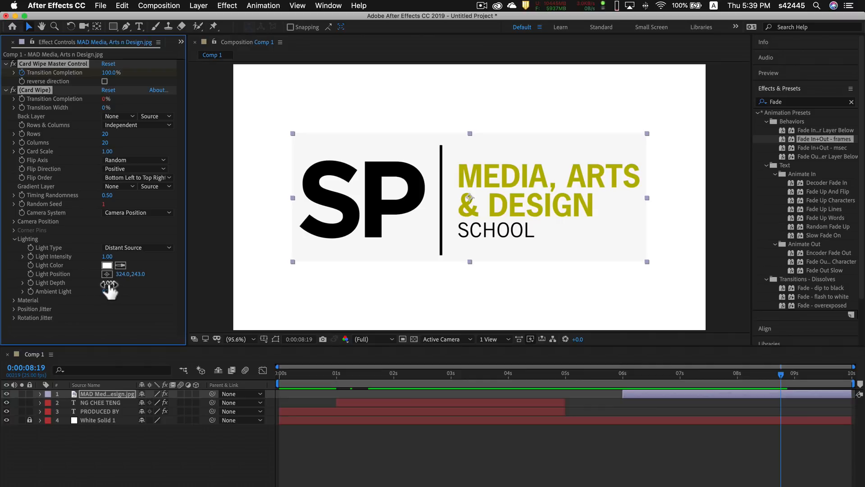
pyautogui.moveTo(108, 284); pyautogui.dragTo(126, 291)
pyautogui.click(110, 297)
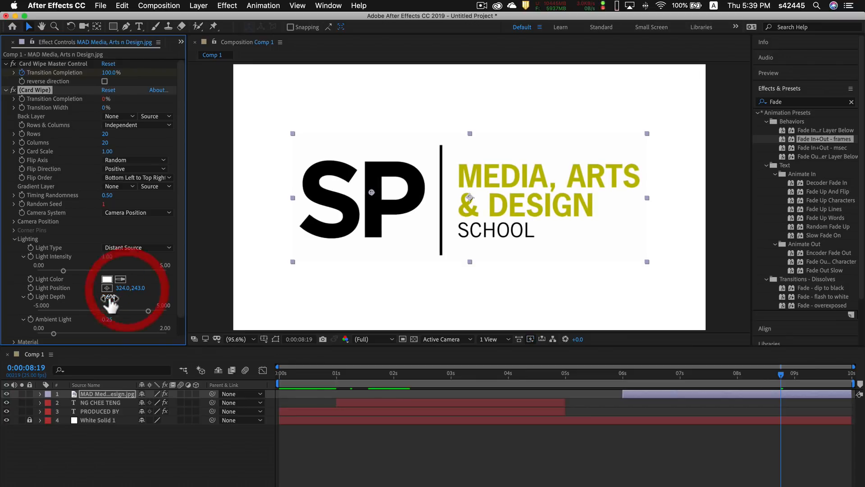
pyautogui.write('5')
pyautogui.press('Return')
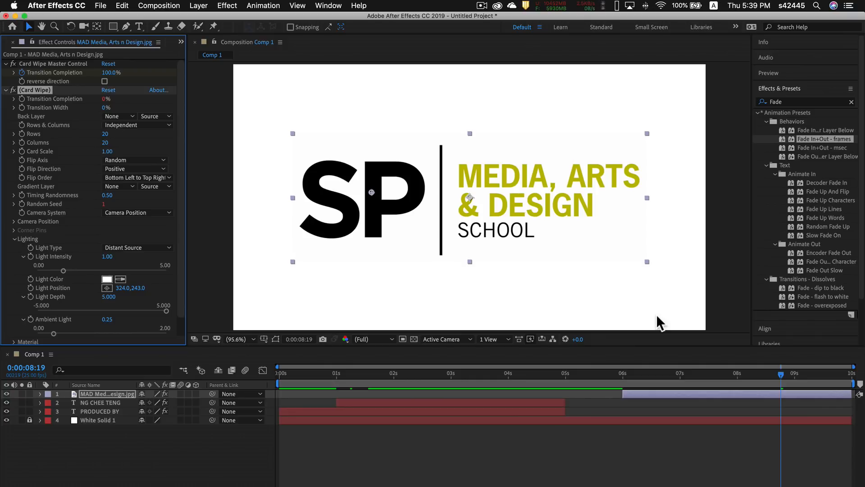
# Preview the credits from the start and scrub through the logo's card wipe.
pyautogui.moveTo(682, 377); pyautogui.dragTo(534, 368)
pyautogui.moveTo(667, 380); pyautogui.dragTo(227, 354)
pyautogui.press('space')
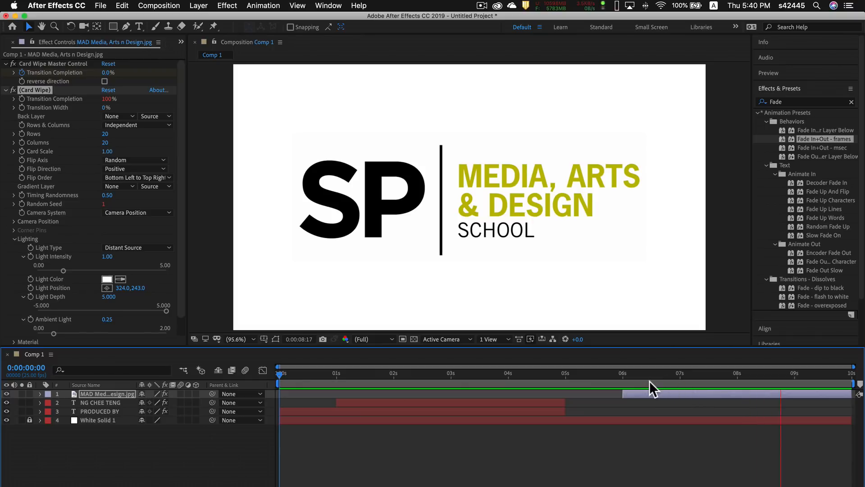
pyautogui.press('space')
pyautogui.moveTo(625, 371)
pyautogui.mouseDown()
pyautogui.moveTo(777, 378)
pyautogui.moveTo(623, 378)
pyautogui.mouseUp()
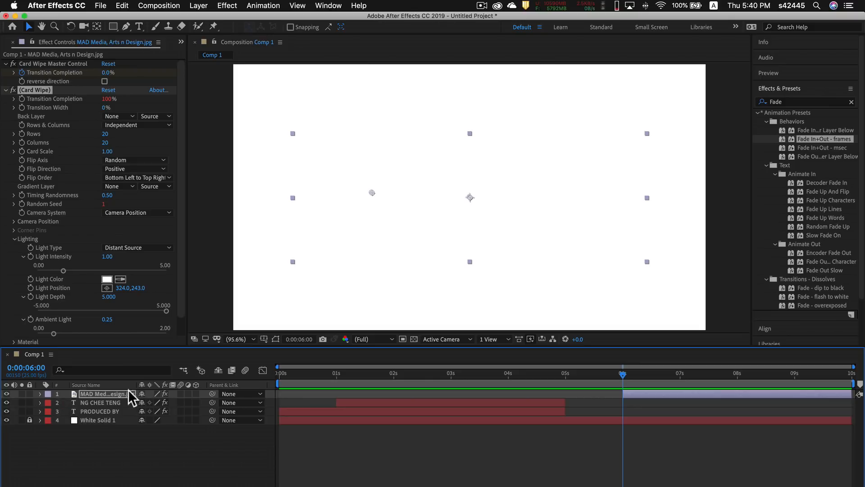
# Expand the logo layer to Card Wipe's Transition Completion keyframes and scrub from 6s to 8s.
pyautogui.click(40, 394)
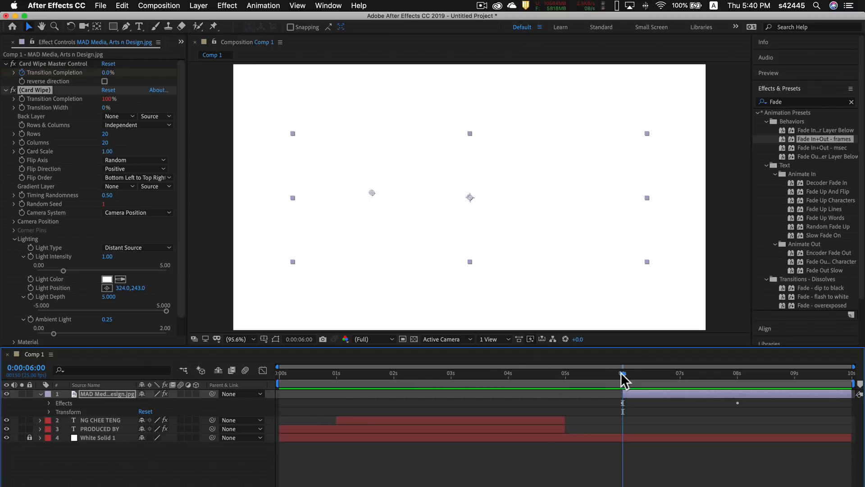
pyautogui.moveTo(620, 372); pyautogui.dragTo(581, 373)
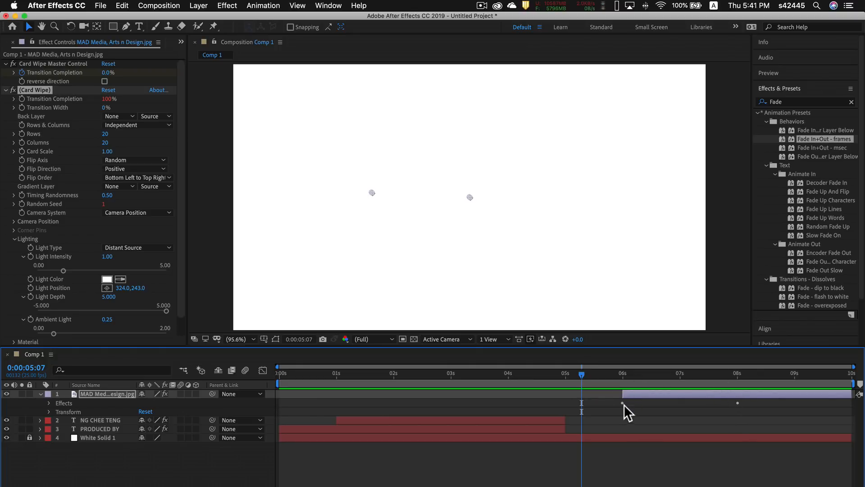
pyautogui.click(49, 403)
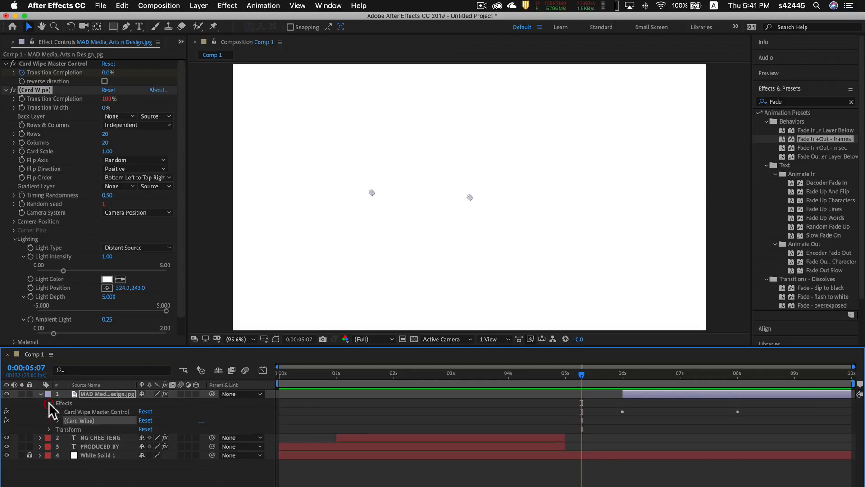
pyautogui.click(622, 411)
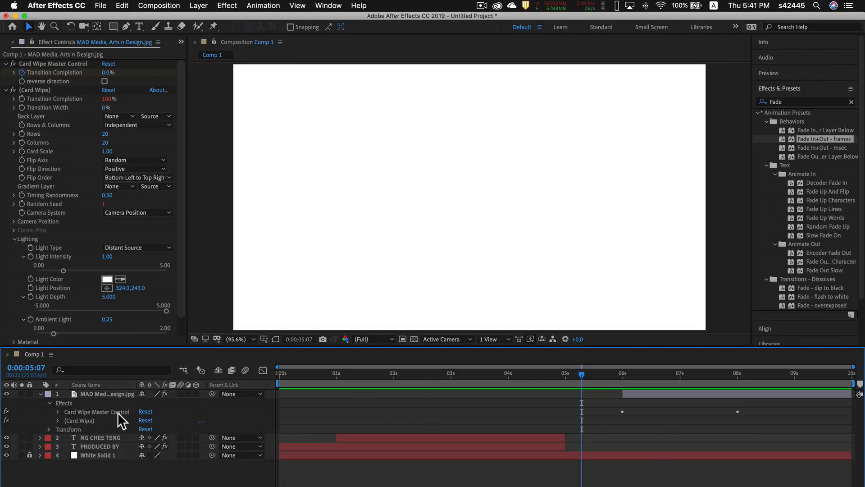
pyautogui.click(58, 412)
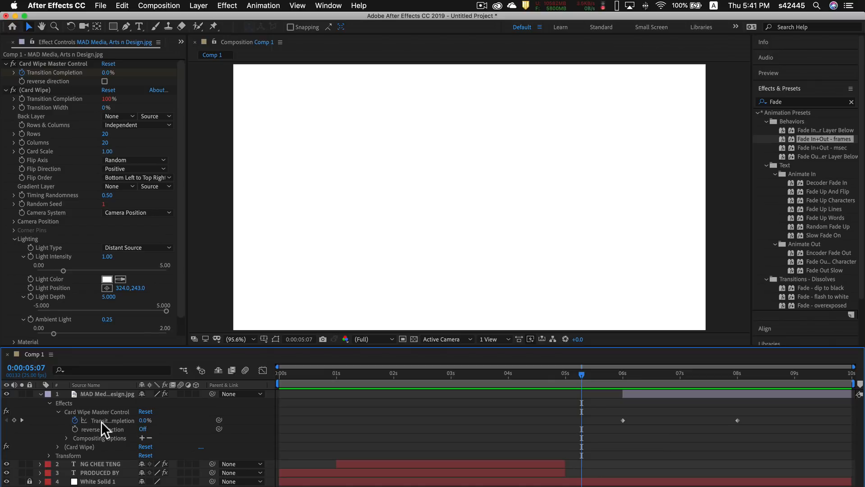
pyautogui.click(623, 420)
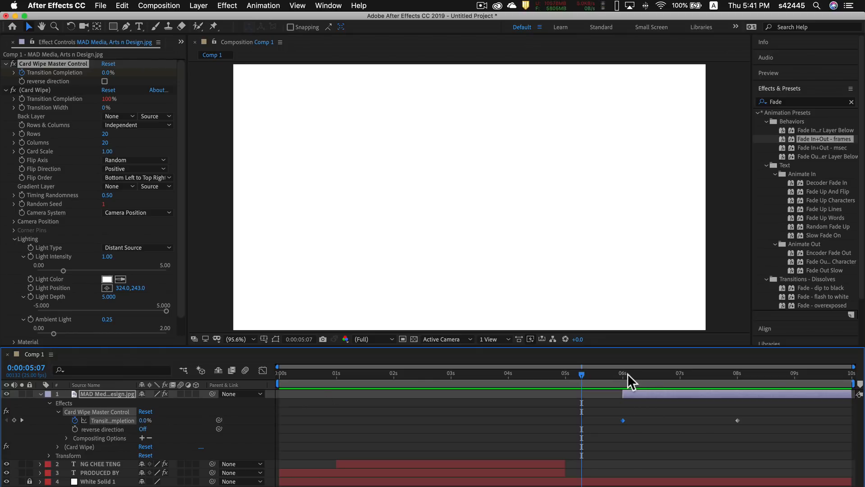
pyautogui.moveTo(628, 373); pyautogui.dragTo(623, 373)
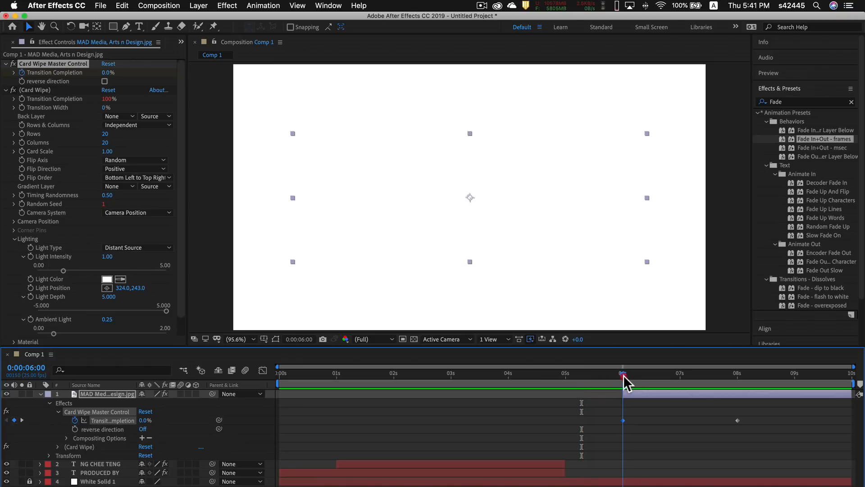
pyautogui.moveTo(624, 375); pyautogui.dragTo(739, 376)
pyautogui.click(739, 418)
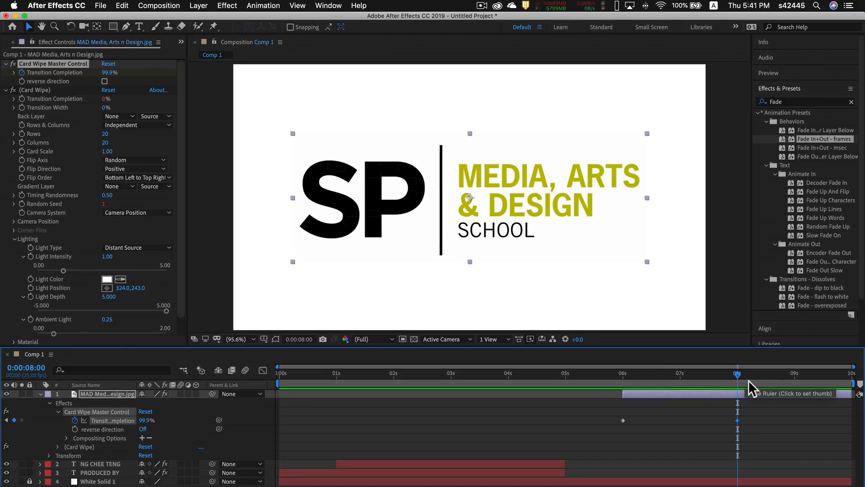
# Move the 8s Transition Completion keyframe to about 7s and preview the shorter wipe.
pyautogui.moveTo(737, 420)
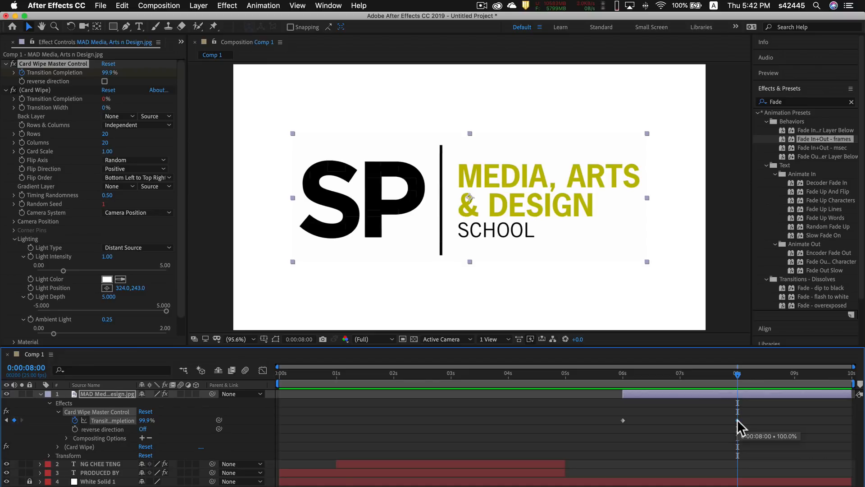
pyautogui.click(737, 420)
pyautogui.moveTo(738, 420); pyautogui.dragTo(680, 421)
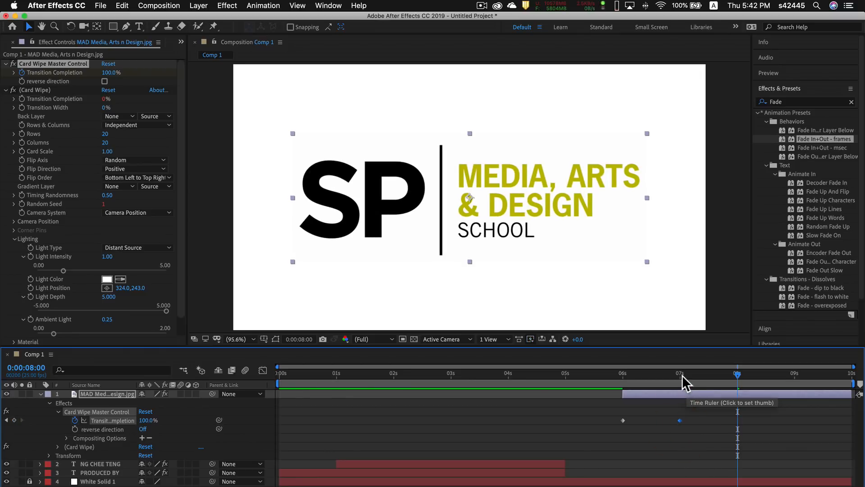
pyautogui.click(681, 374)
pyautogui.moveTo(682, 374); pyautogui.dragTo(611, 372)
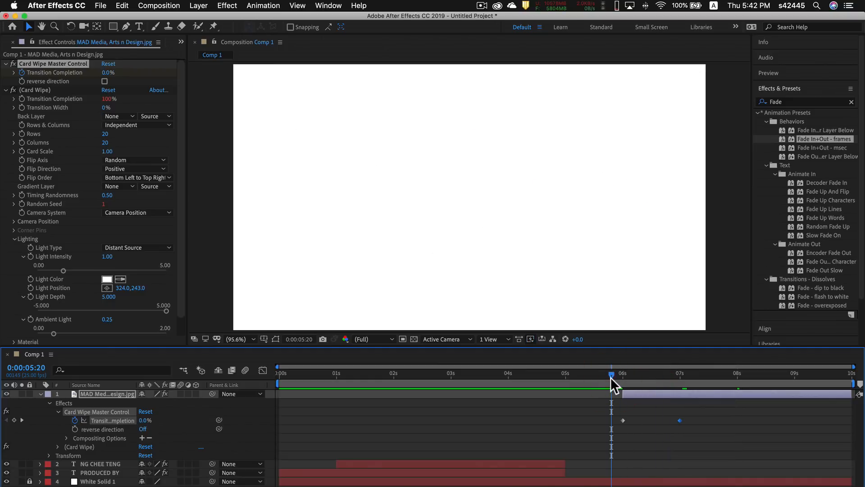
pyautogui.press('space')
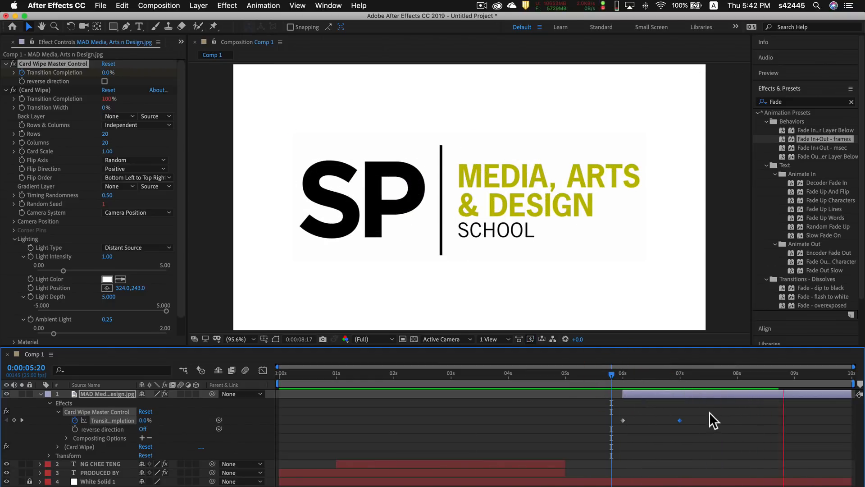
pyautogui.press('space')
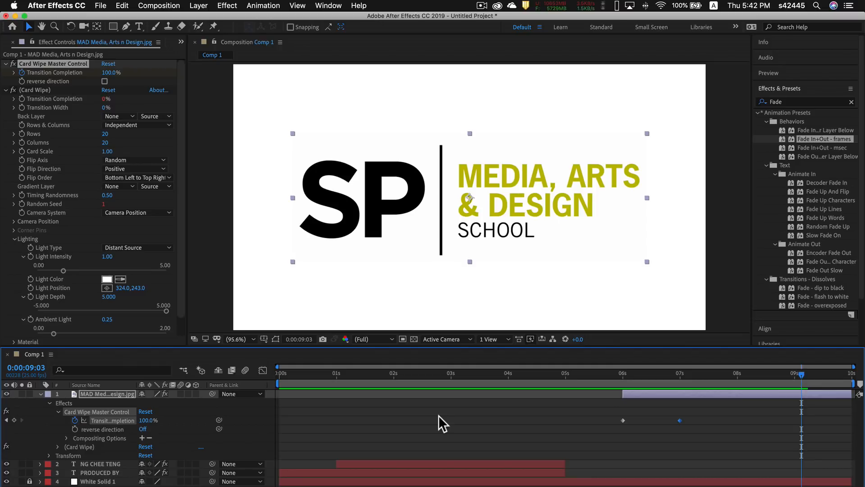
# Collapse the logo layer and show only its keyframed properties with U.
pyautogui.click(40, 392)
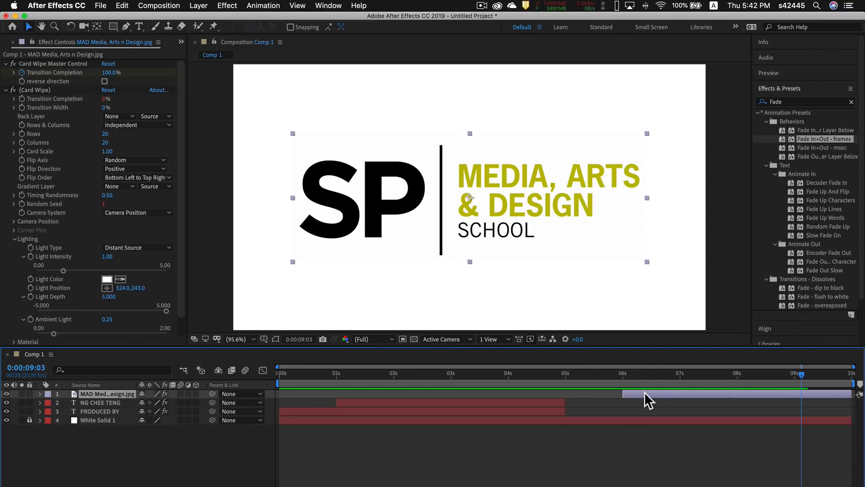
pyautogui.press('u')
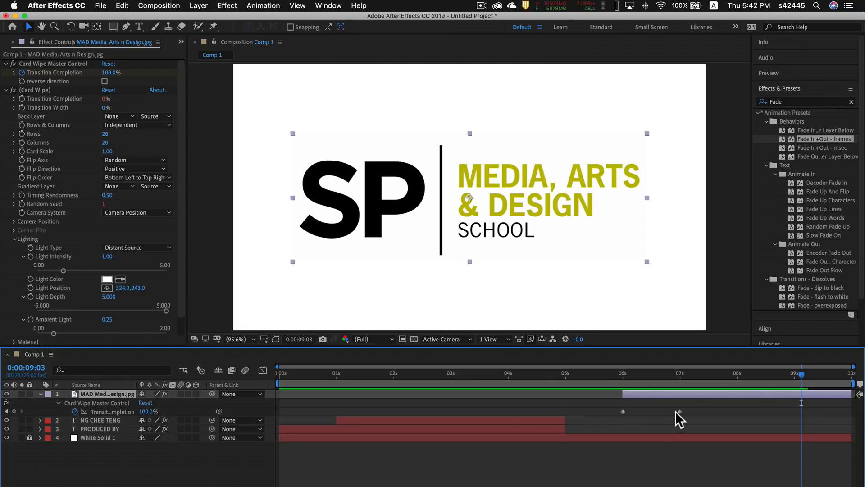
pyautogui.press('u')
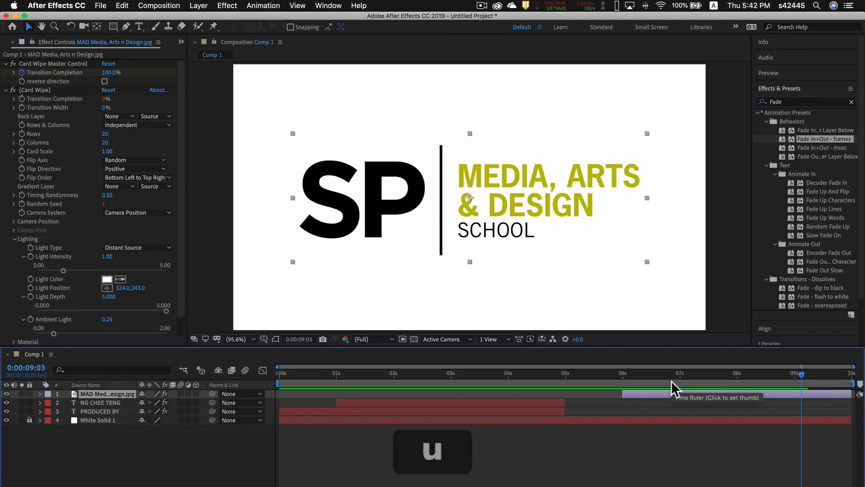
pyautogui.press('u')
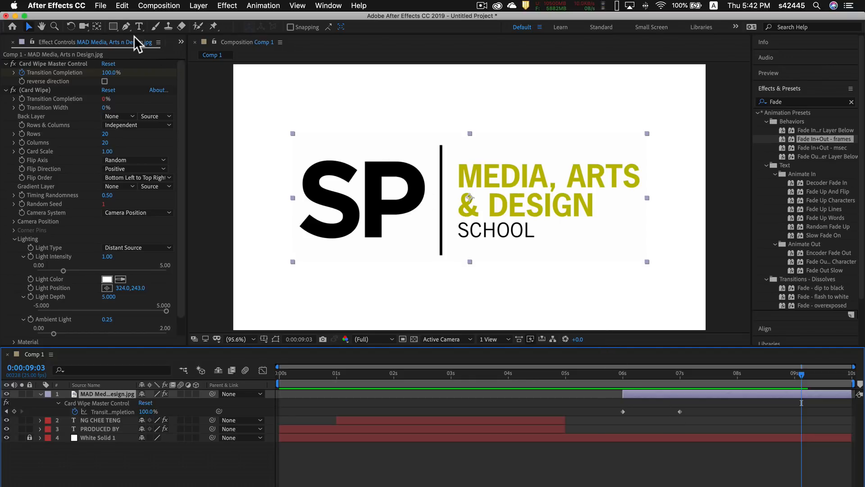
# Use File > Save to store the project under the name Credits.aep.
pyautogui.click(101, 6)
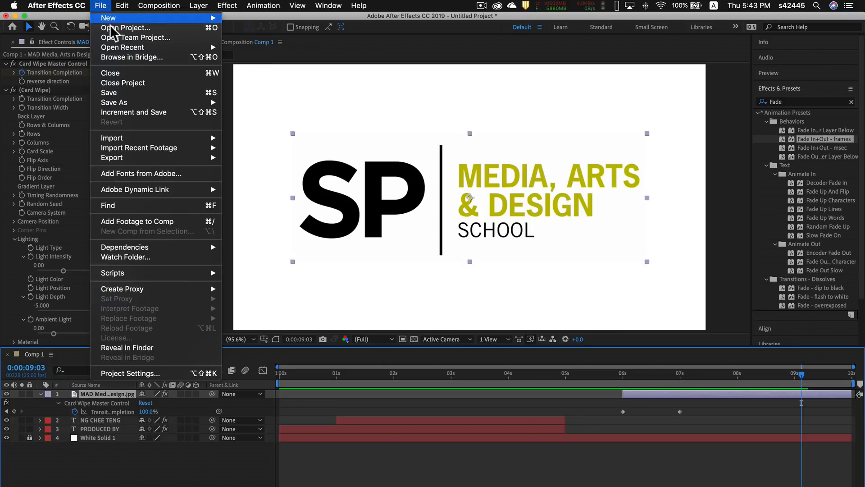
pyautogui.click(134, 90)
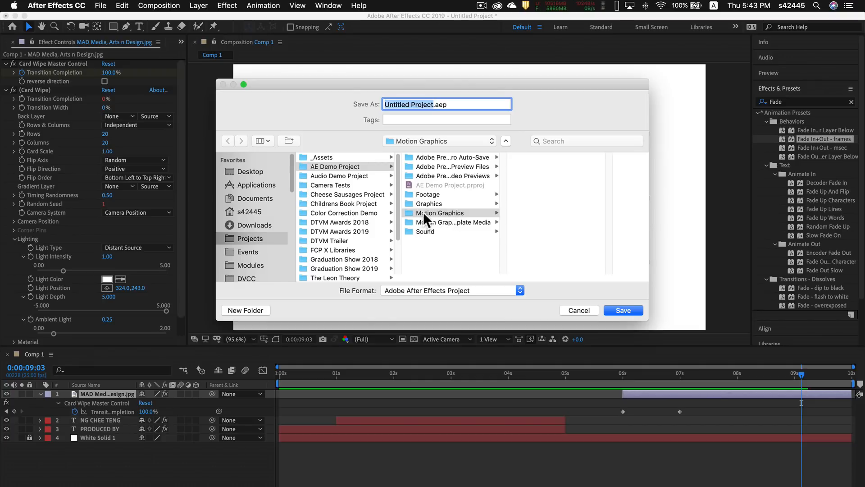
pyautogui.write('Credit')
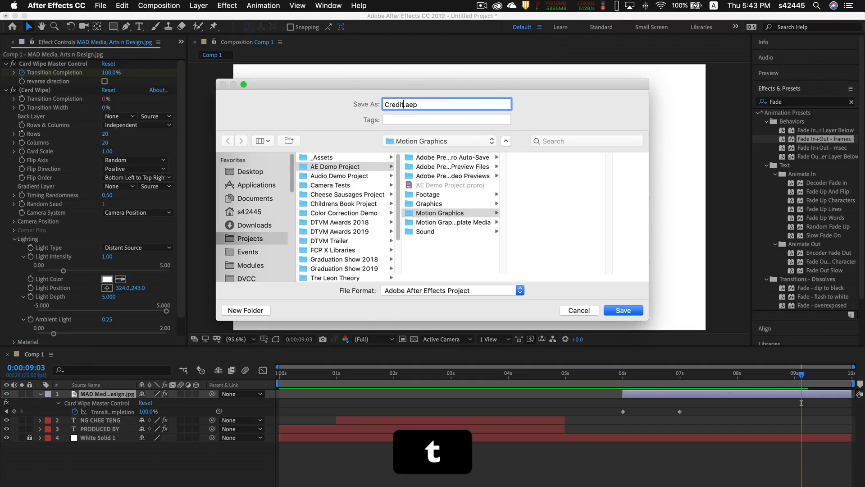
pyautogui.write('s')
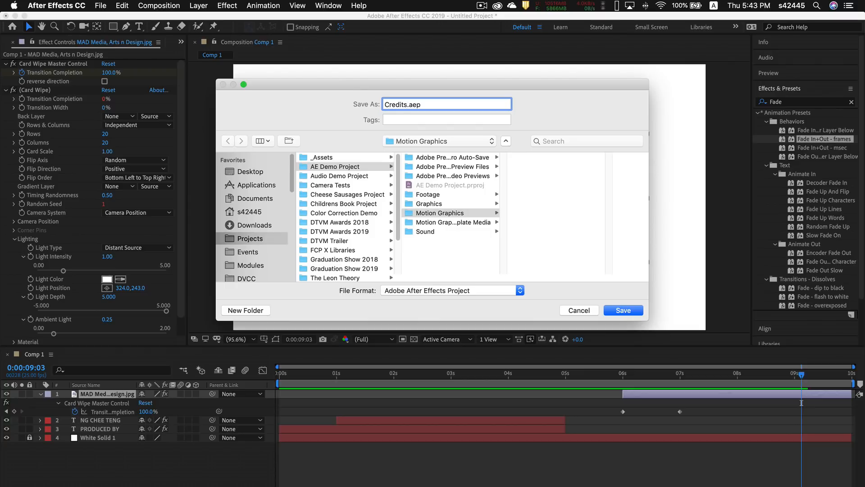
pyautogui.press('Return')
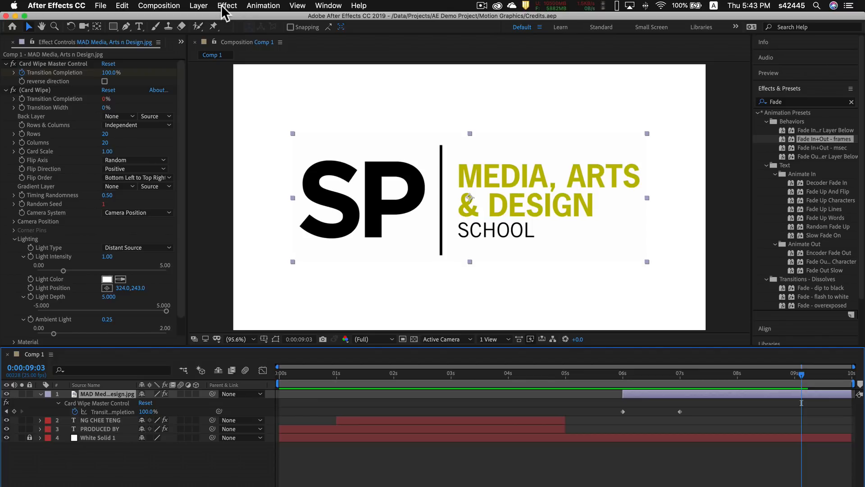
# Deselect the logo layer and switch the left panel from Effect Controls to Project.
pyautogui.click(209, 78)
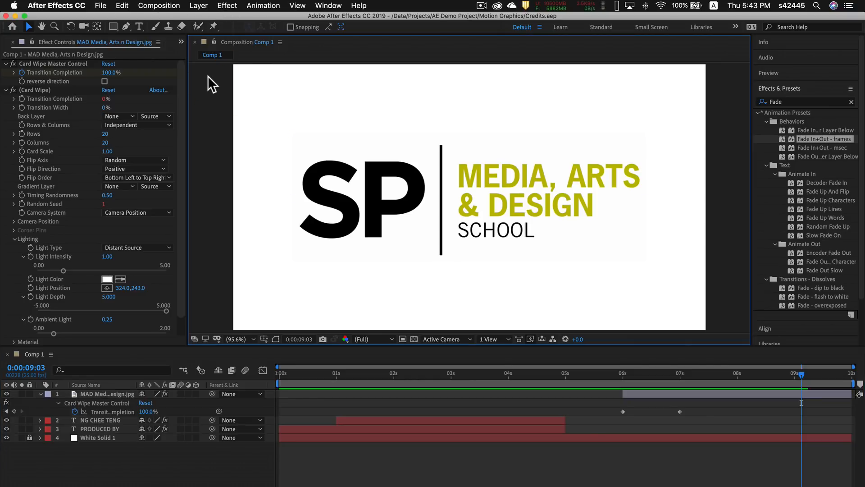
pyautogui.click(162, 5)
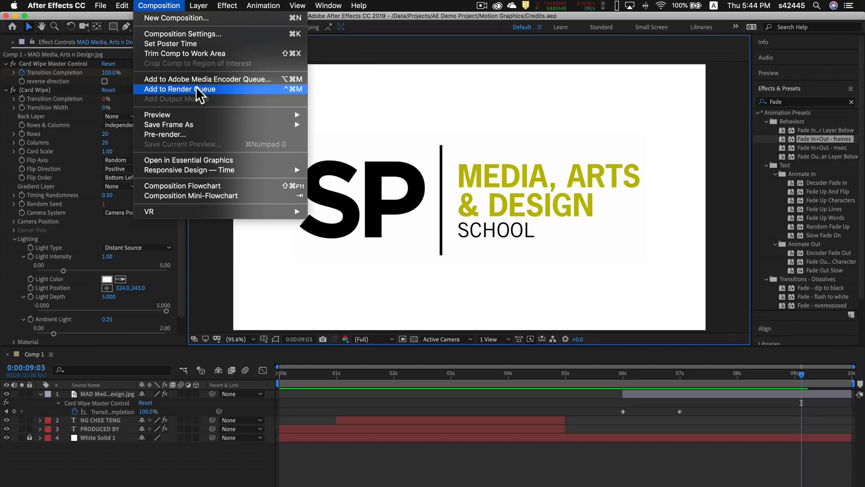
pyautogui.click(216, 256)
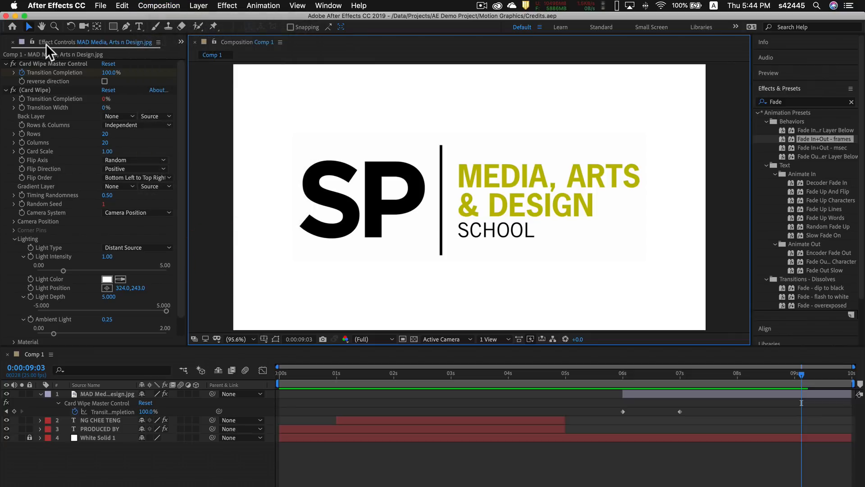
pyautogui.click(183, 42)
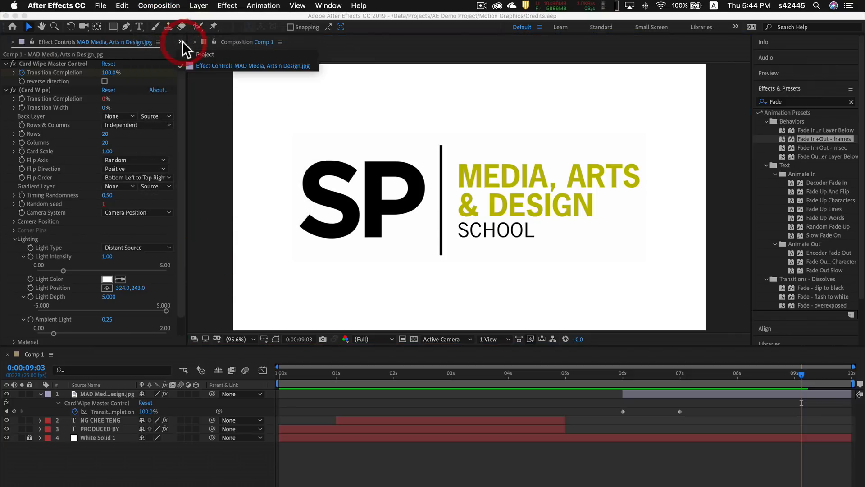
pyautogui.click(199, 59)
pyautogui.click(181, 41)
pyautogui.click(195, 54)
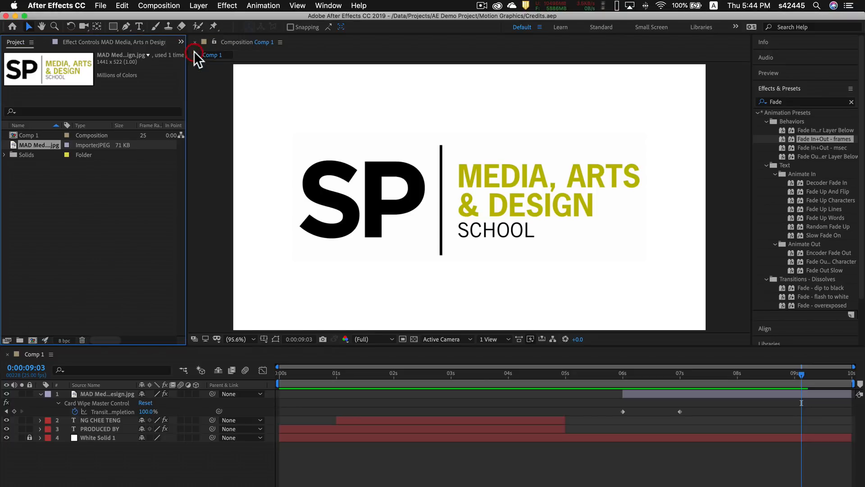
# Select Comp 1 and add it to the Render Queue via the Composition menu.
pyautogui.click(28, 135)
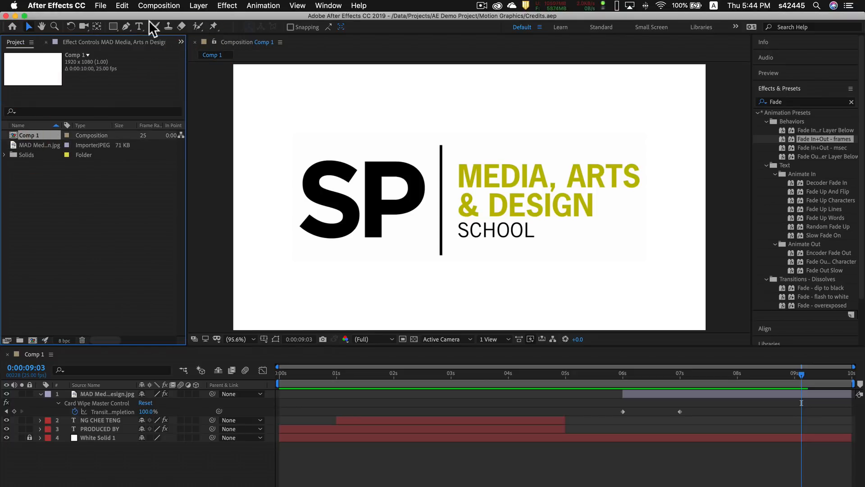
pyautogui.click(158, 7)
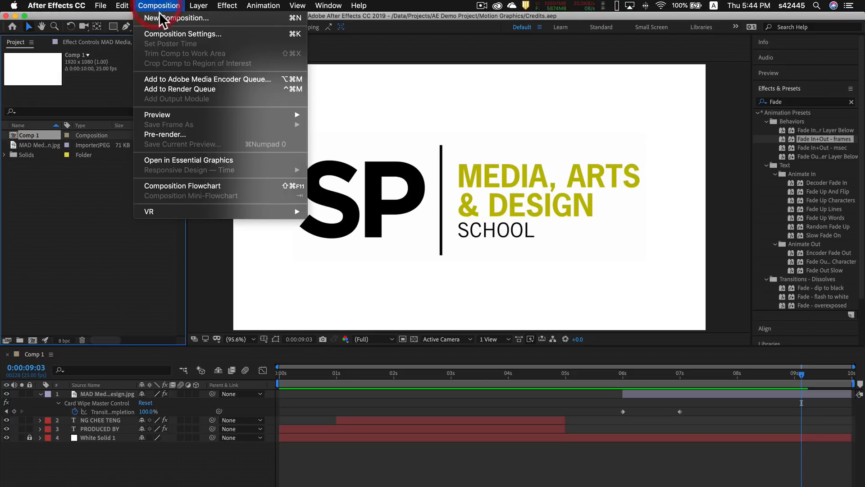
pyautogui.click(185, 89)
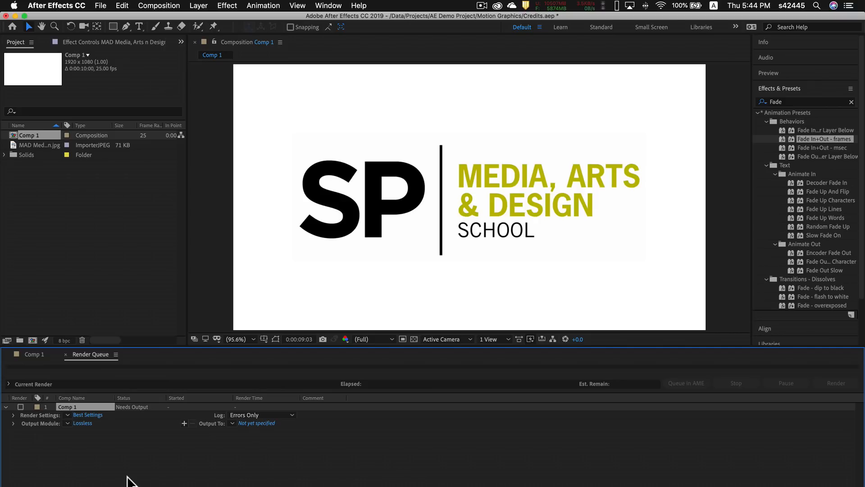
# Keep Comp 1's render settings at Best quality and set the output module format to QuickTime.
pyautogui.click(96, 414)
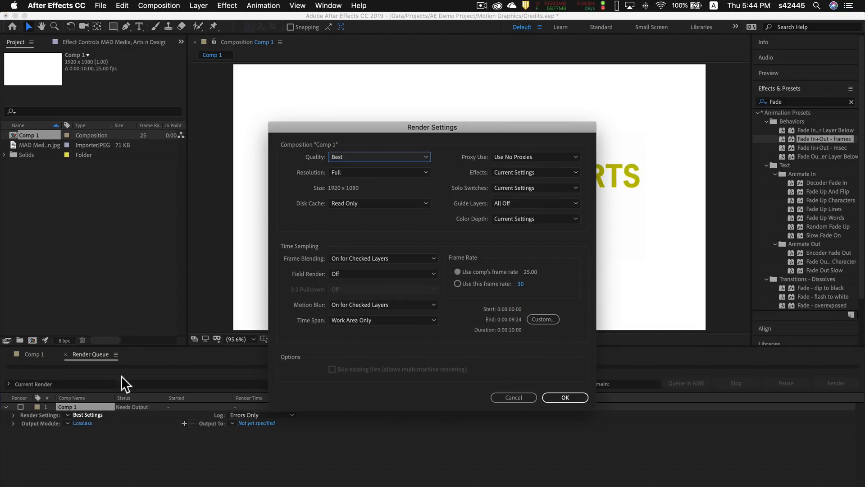
pyautogui.click(406, 157)
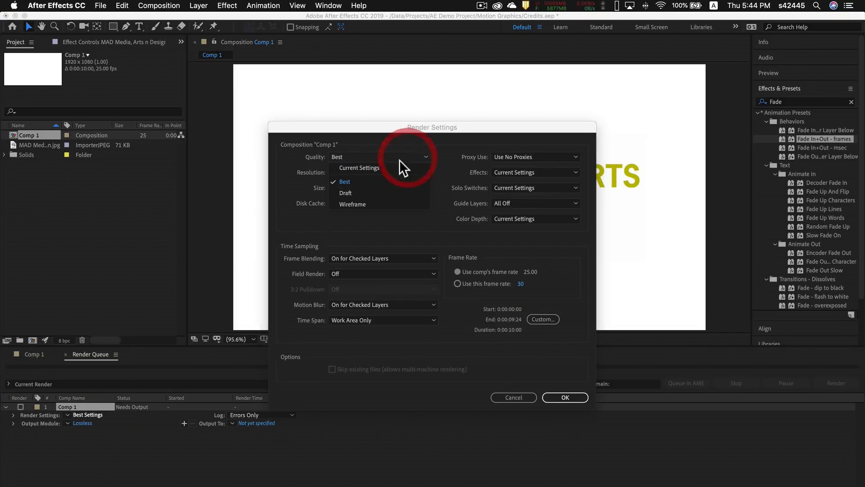
pyautogui.click(354, 178)
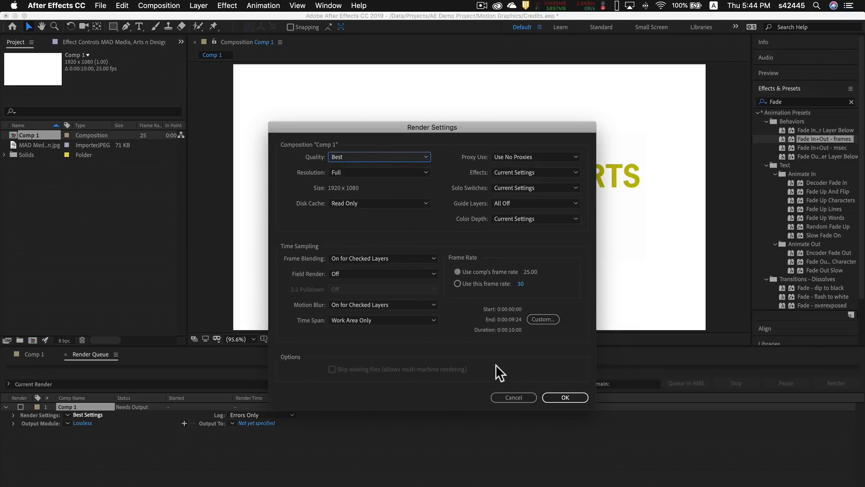
pyautogui.click(559, 397)
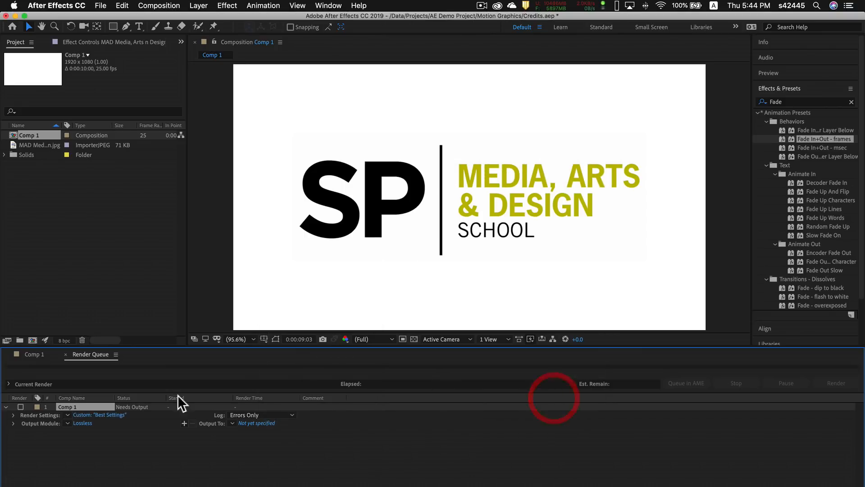
pyautogui.click(88, 423)
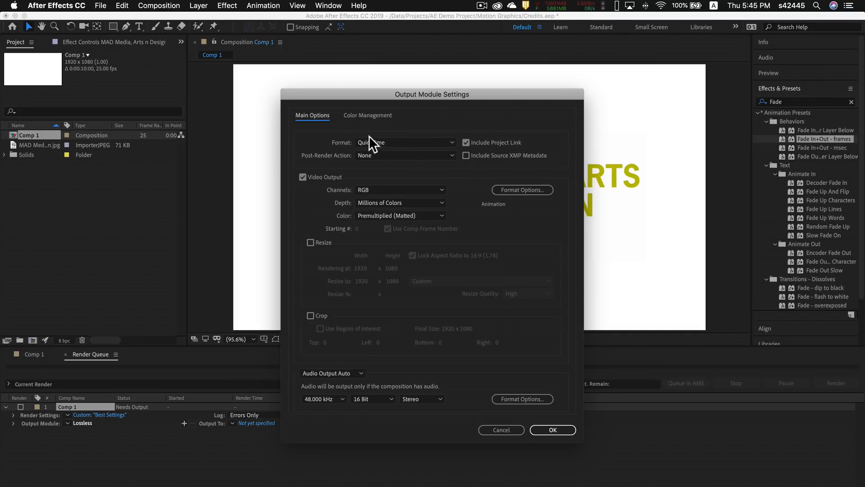
pyautogui.click(545, 426)
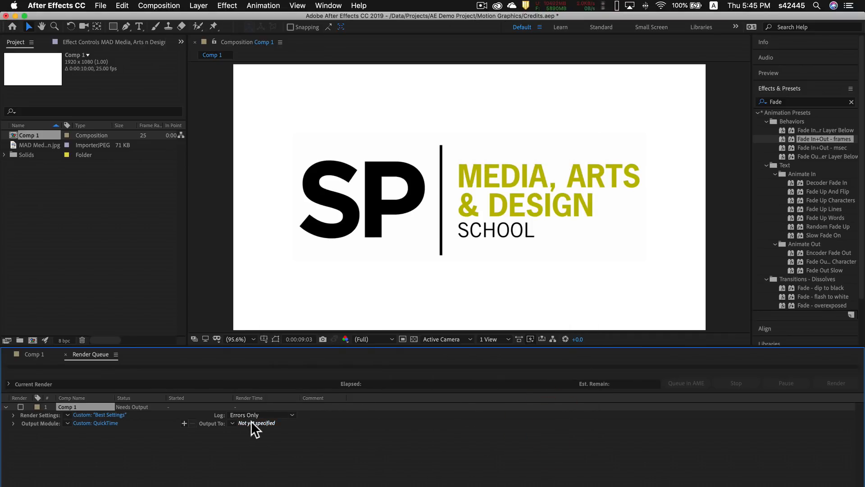
# Set Comp 1's output file to Credits.mov and render it.
pyautogui.click(255, 423)
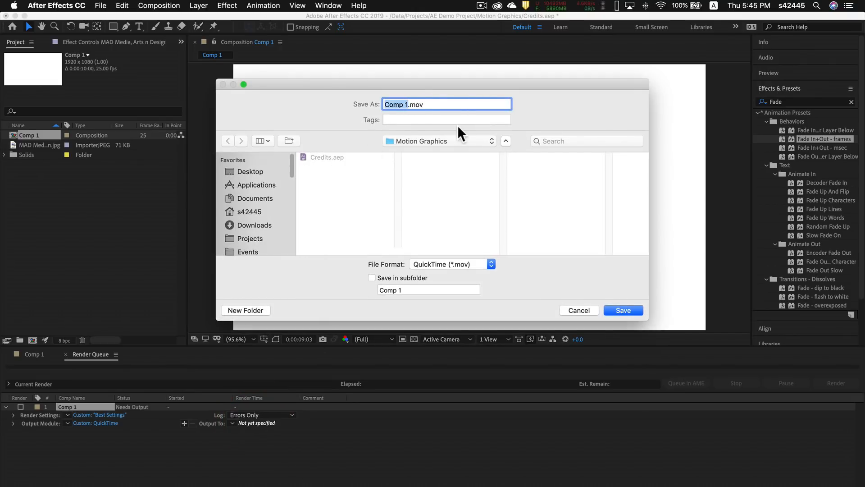
pyautogui.press('shift')
pyautogui.write('Credits')
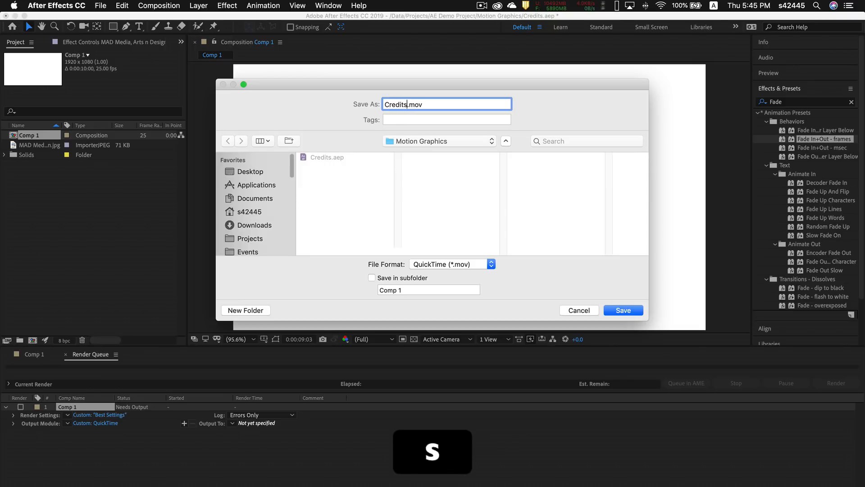
pyautogui.click(617, 309)
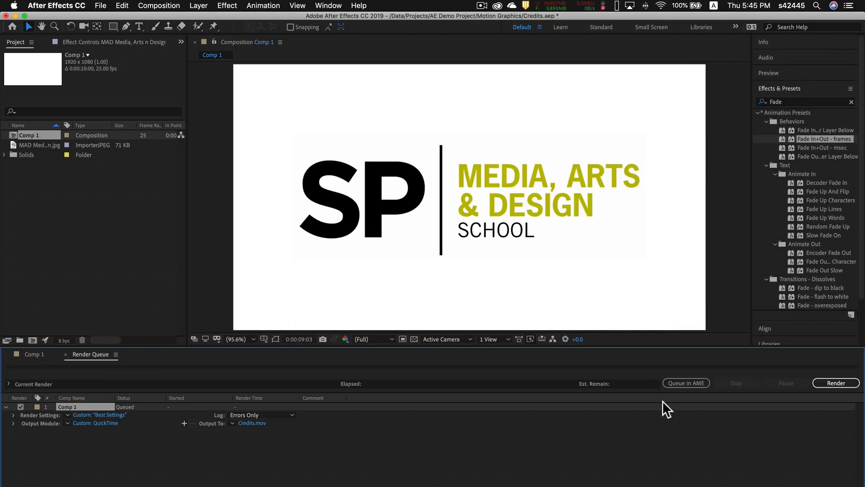
pyautogui.click(829, 382)
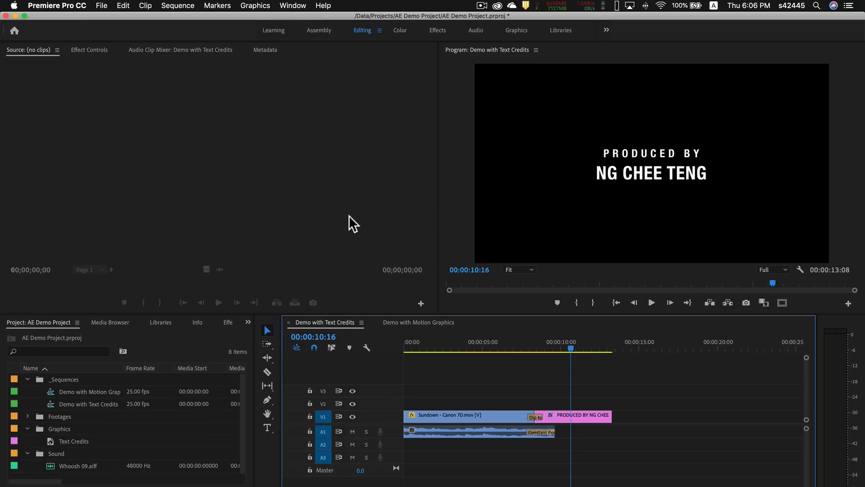
# Switch to the Demo with Motion Graphics sequence, park in the boat footage, and select the Graphics bin.
pyautogui.click(410, 321)
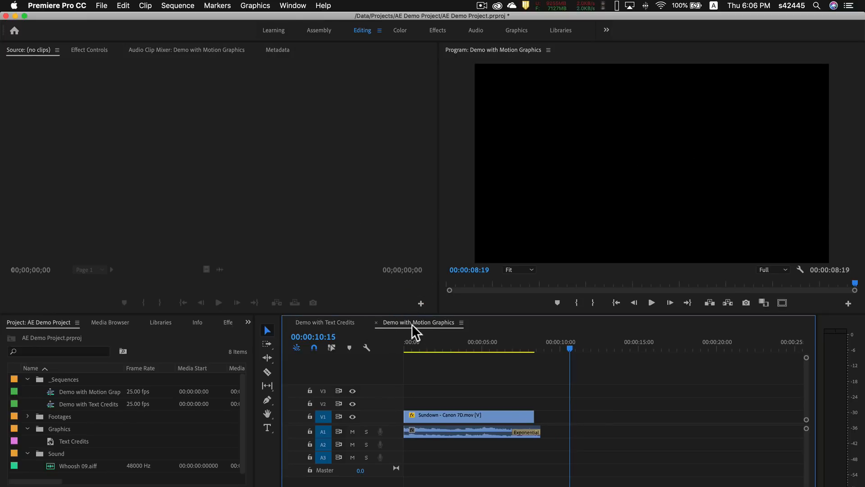
pyautogui.moveTo(493, 347)
pyautogui.mouseDown()
pyautogui.moveTo(456, 343)
pyautogui.moveTo(496, 344)
pyautogui.mouseUp()
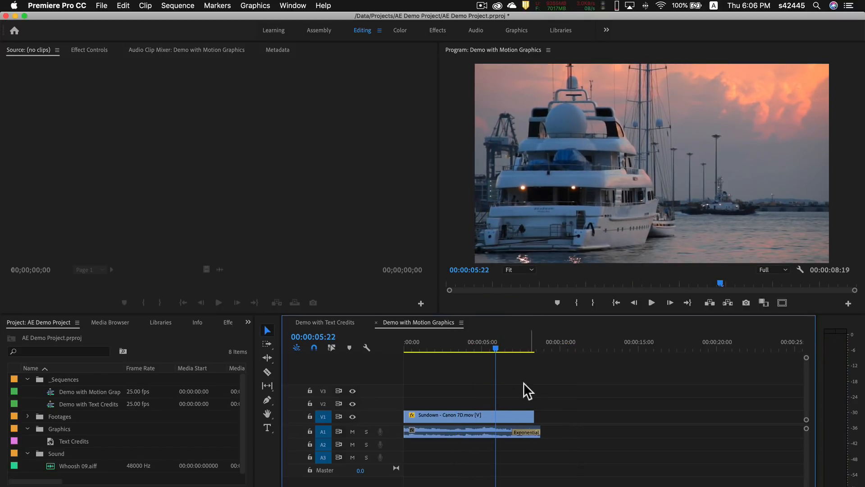
pyautogui.click(40, 428)
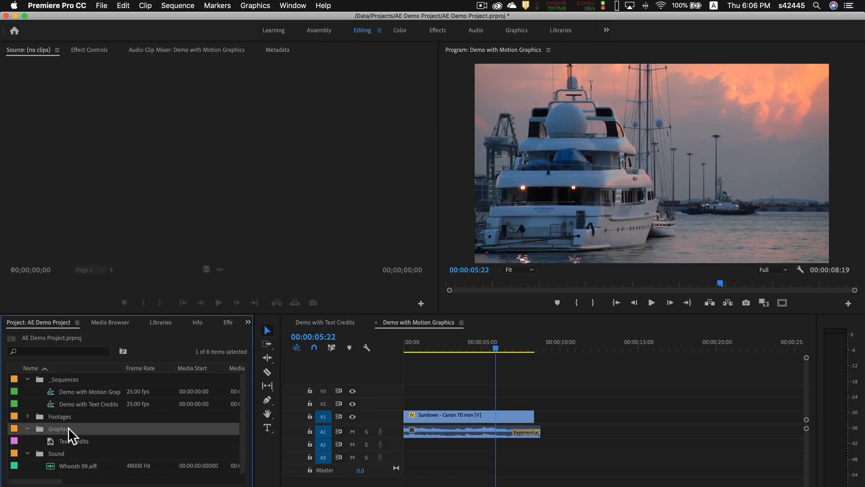
# Import Comp 1 from the Credits.aep After Effects project into the Graphics bin.
pyautogui.click(106, 4)
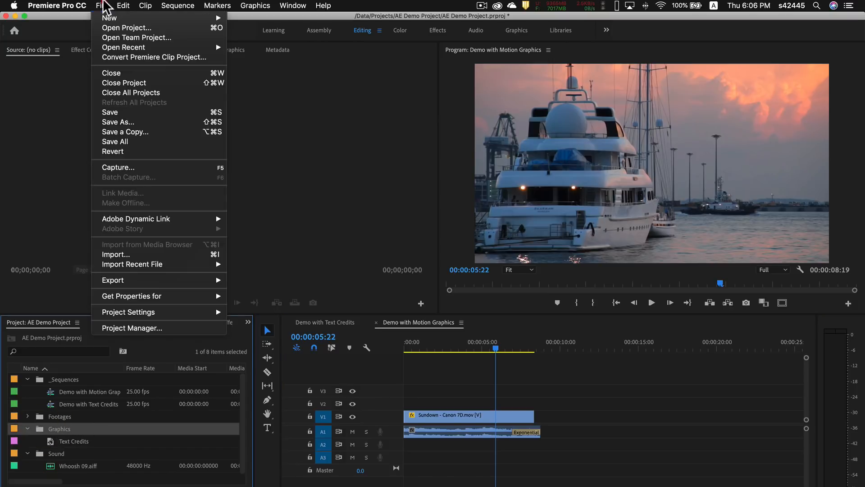
pyautogui.click(125, 254)
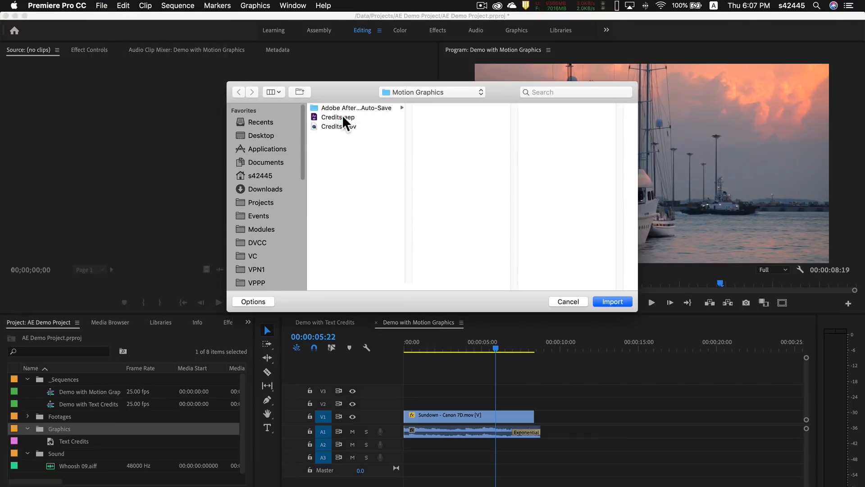
pyautogui.click(342, 116)
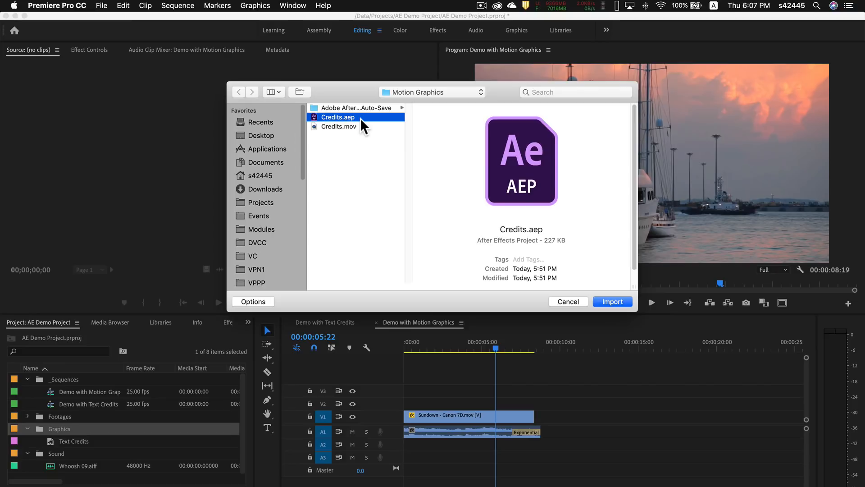
pyautogui.click(614, 301)
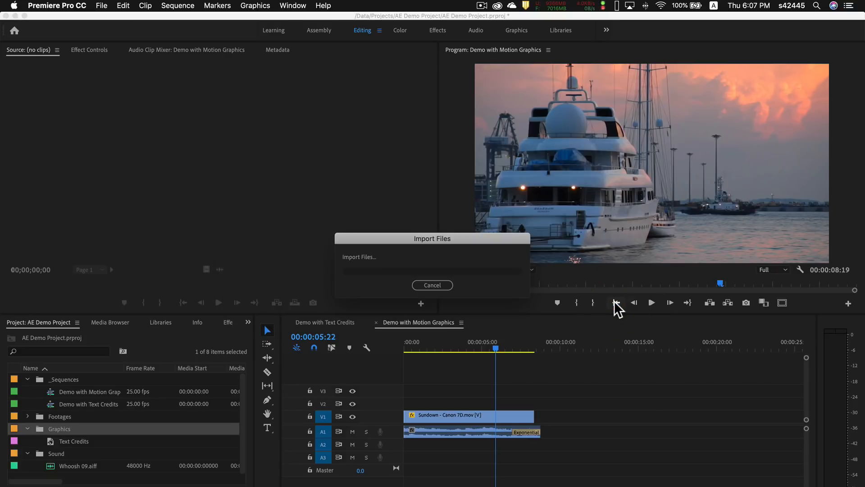
pyautogui.click(352, 195)
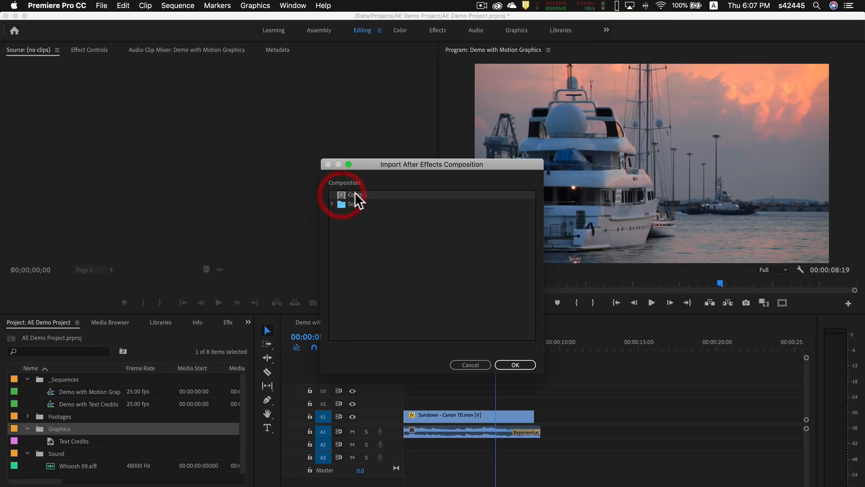
pyautogui.click(514, 366)
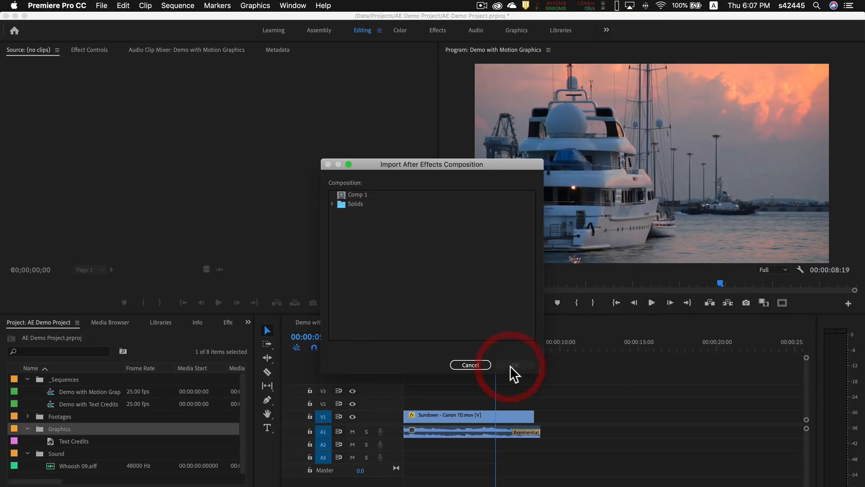
pyautogui.click(347, 194)
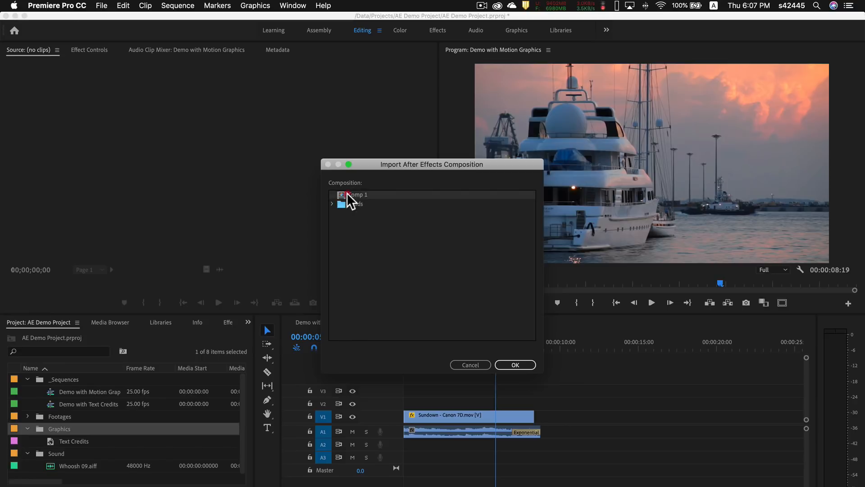
pyautogui.click(513, 364)
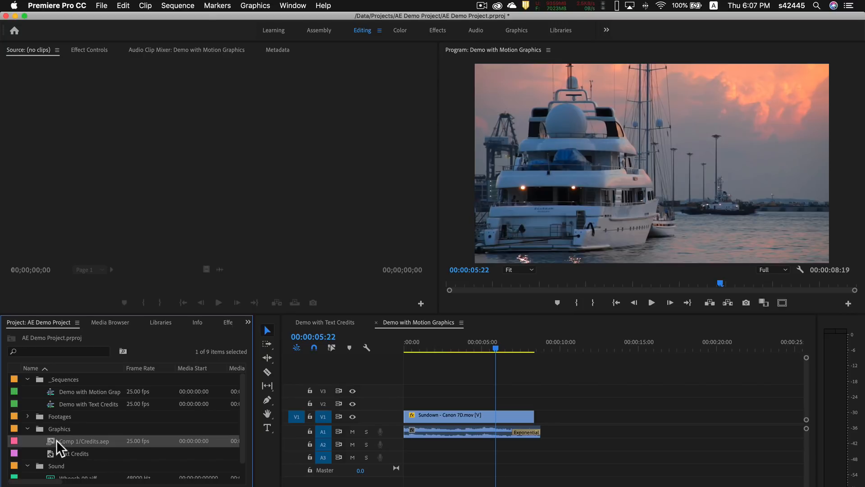
# Place Comp 1/Credits.aep on V1 after the Sundown clip and scrub through the credits.
pyautogui.moveTo(50, 439); pyautogui.dragTo(535, 417)
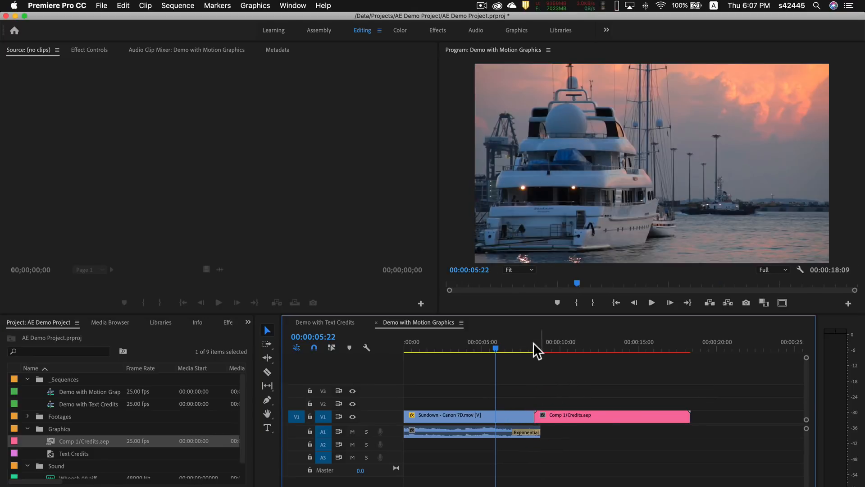
pyautogui.moveTo(534, 343); pyautogui.dragTo(663, 349)
pyautogui.moveTo(674, 350); pyautogui.dragTo(570, 351)
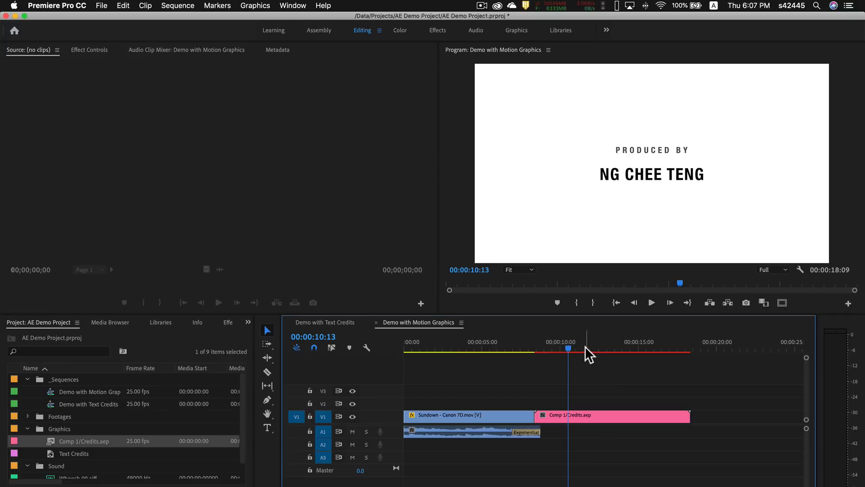
# Render the sequence's effects In to Out, then return to the sequence start.
pyautogui.click(178, 5)
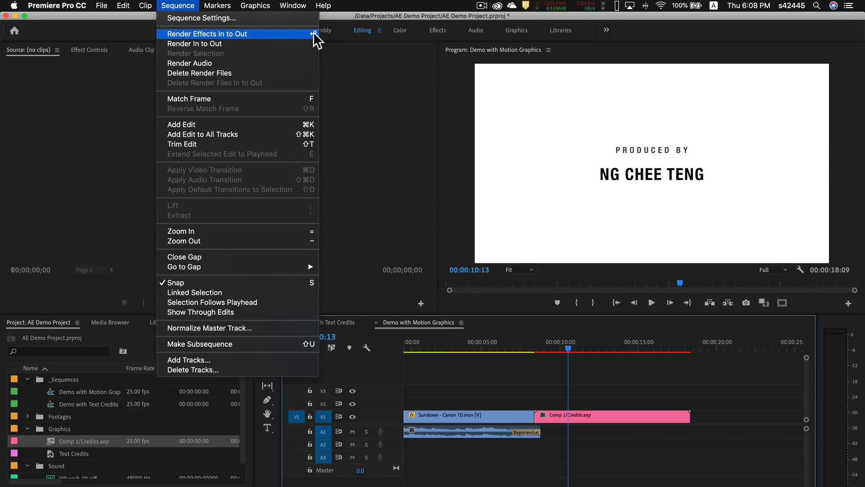
pyautogui.click(288, 34)
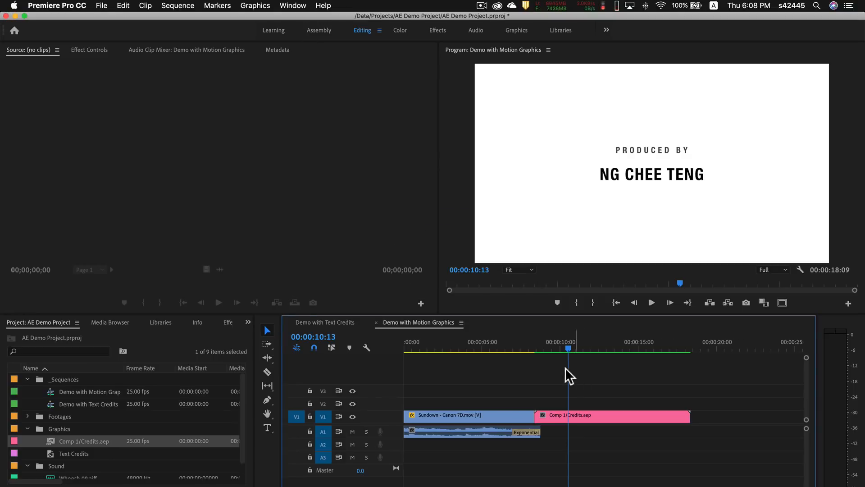
pyautogui.moveTo(571, 348); pyautogui.dragTo(383, 340)
# Play the sequence through and scrub back to the credits around 13 seconds.
pyautogui.press('space')
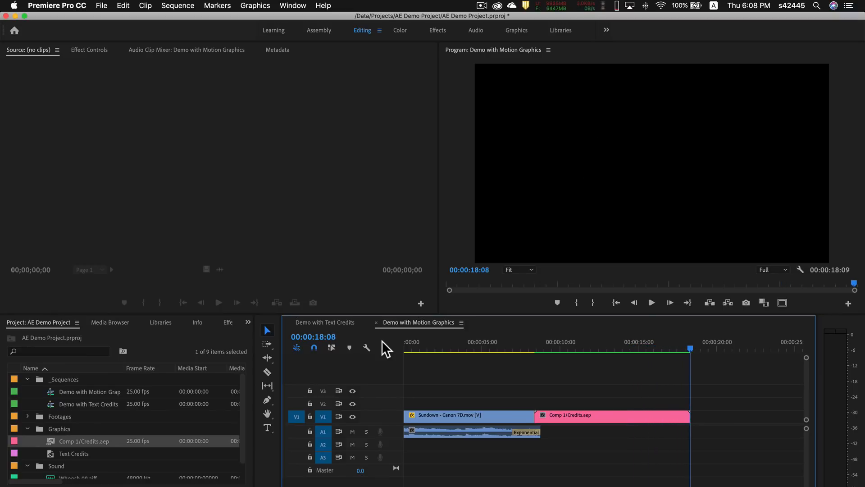
pyautogui.moveTo(658, 346)
pyautogui.mouseDown()
pyautogui.moveTo(612, 344)
pyautogui.moveTo(656, 346)
pyautogui.moveTo(631, 347)
pyautogui.moveTo(644, 347)
pyautogui.mouseUp()
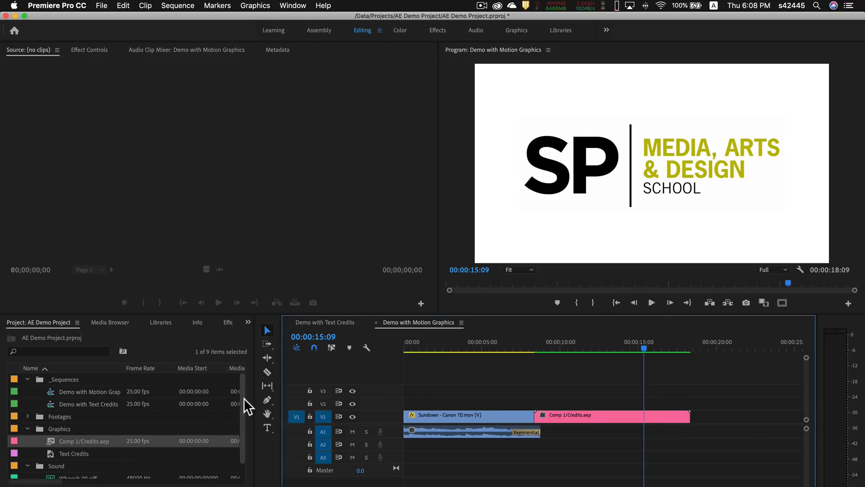
# Collapse the Graphics and _Sequences bins and select Whoosh 09.aiff in the Sound bin.
pyautogui.moveTo(241, 394); pyautogui.dragTo(240, 422)
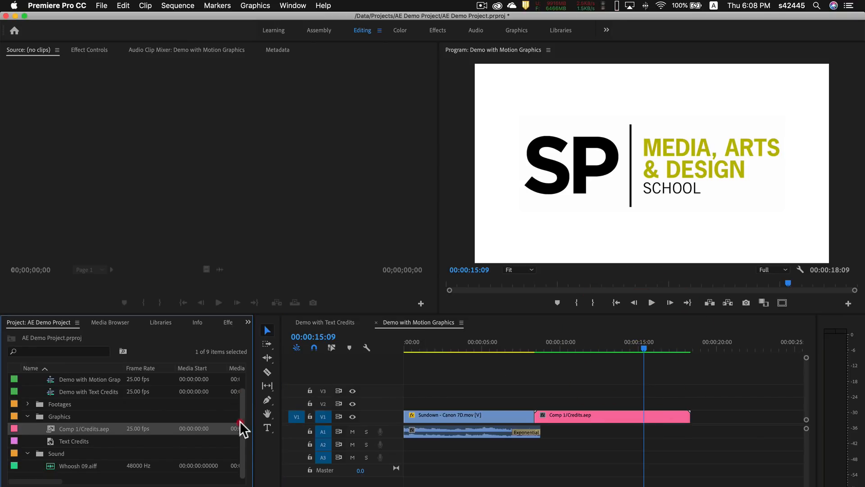
pyautogui.click(27, 416)
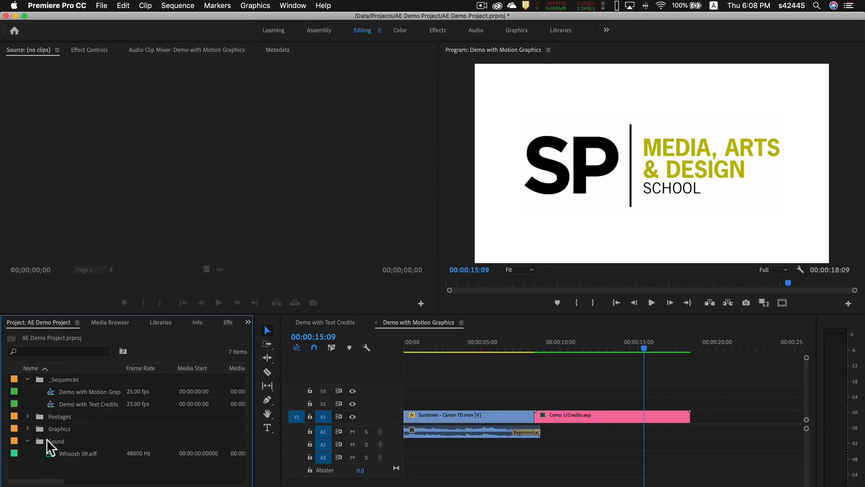
pyautogui.click(27, 379)
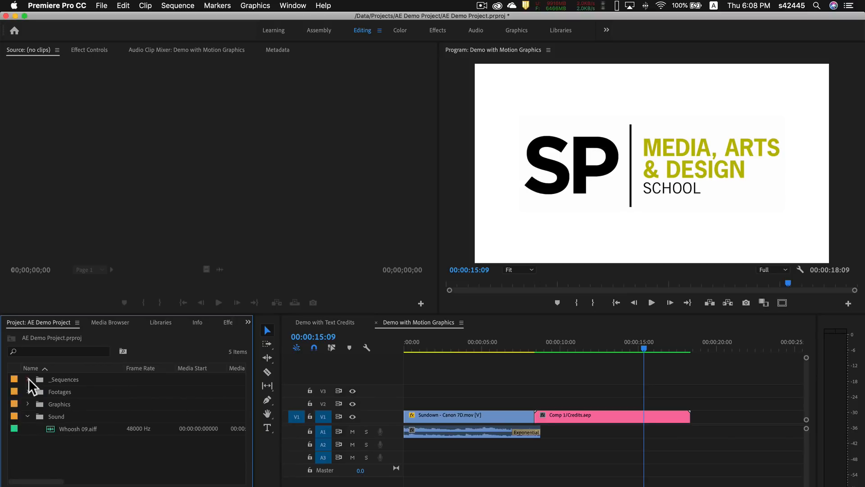
pyautogui.click(52, 413)
pyautogui.click(72, 429)
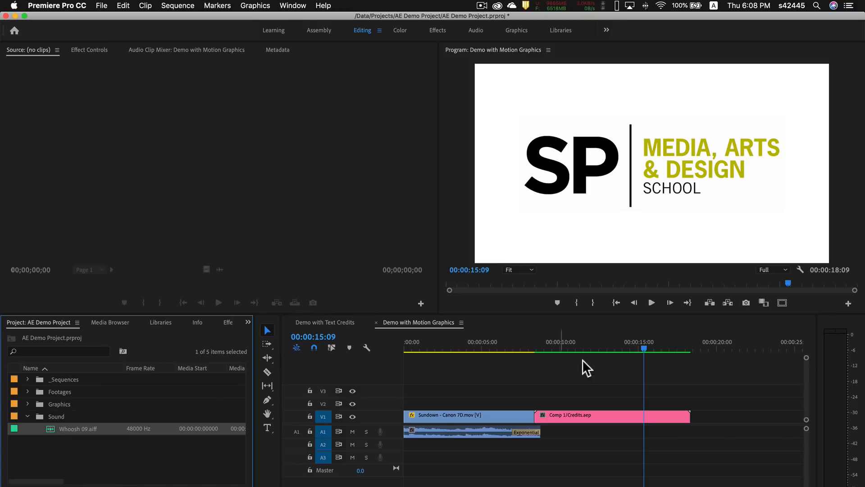
# Drop Whoosh 09.aiff on A2 at 00:00:14:09 and play it back over the credits.
pyautogui.moveTo(646, 345); pyautogui.dragTo(629, 351)
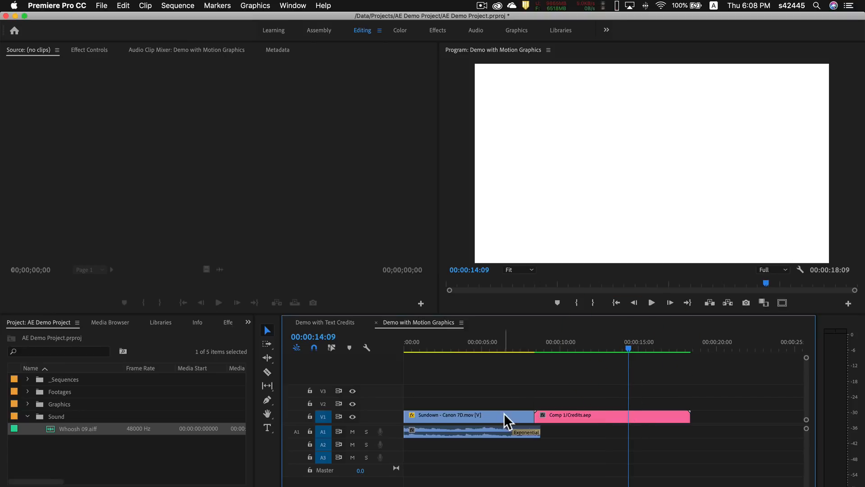
pyautogui.moveTo(49, 428); pyautogui.dragTo(626, 445)
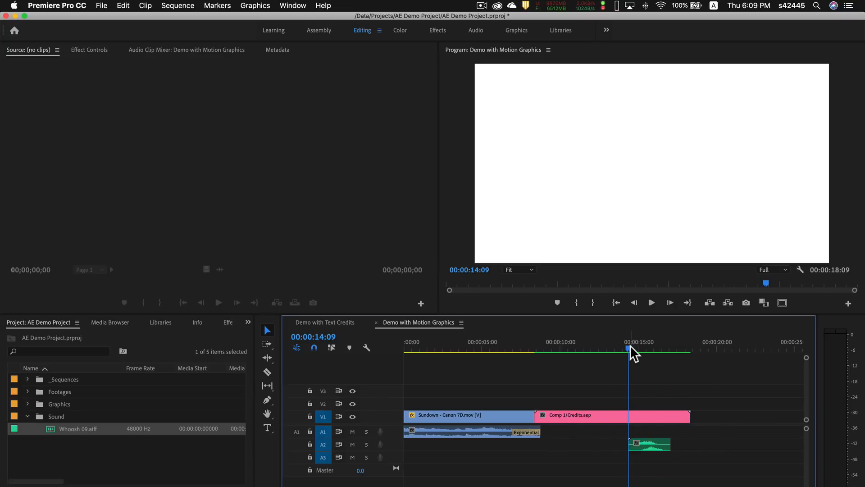
pyautogui.moveTo(630, 345); pyautogui.dragTo(611, 347)
pyautogui.press('space')
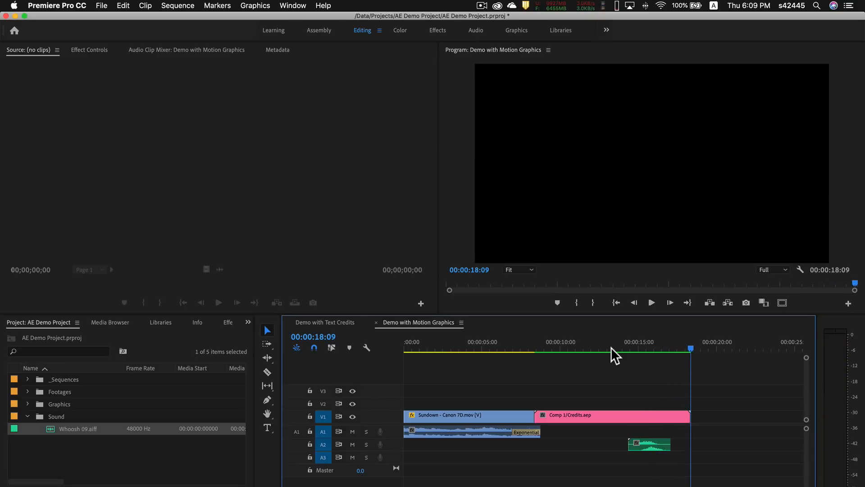
pyautogui.moveTo(611, 347); pyautogui.dragTo(503, 348)
pyautogui.press('space')
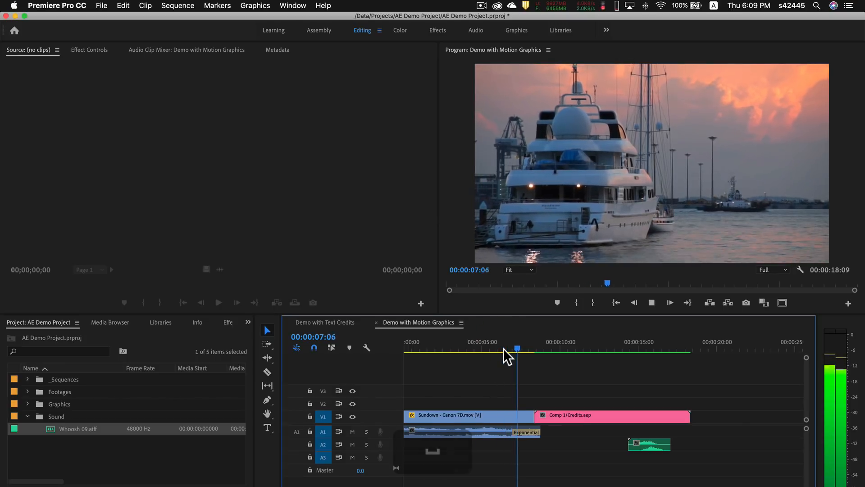